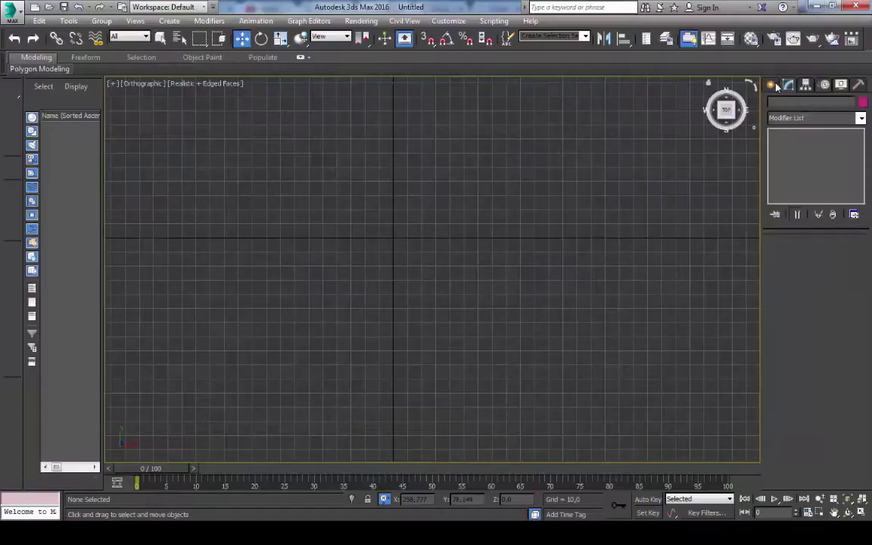
Draw segmented Box001 at length 160, width 200, height 150, then check it in the Left view.
click(770, 84)
click(792, 161)
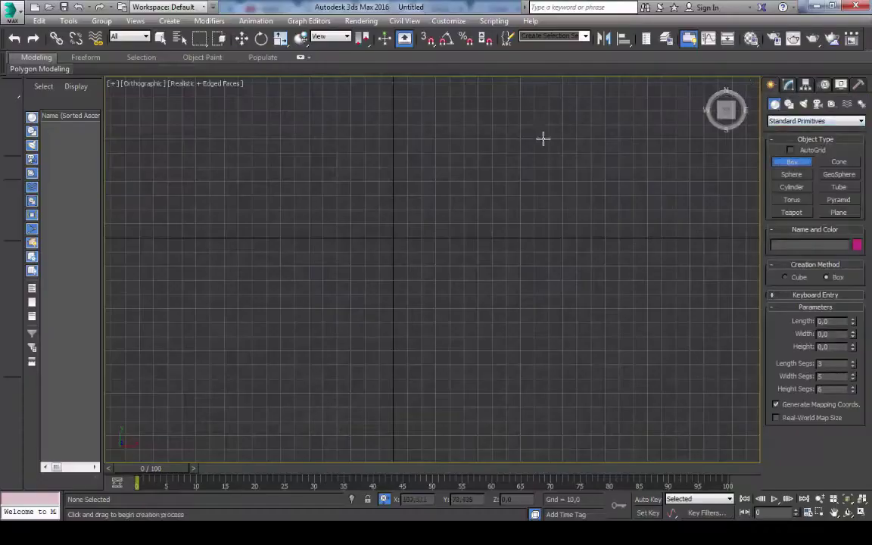
drag(268, 279, 535, 405)
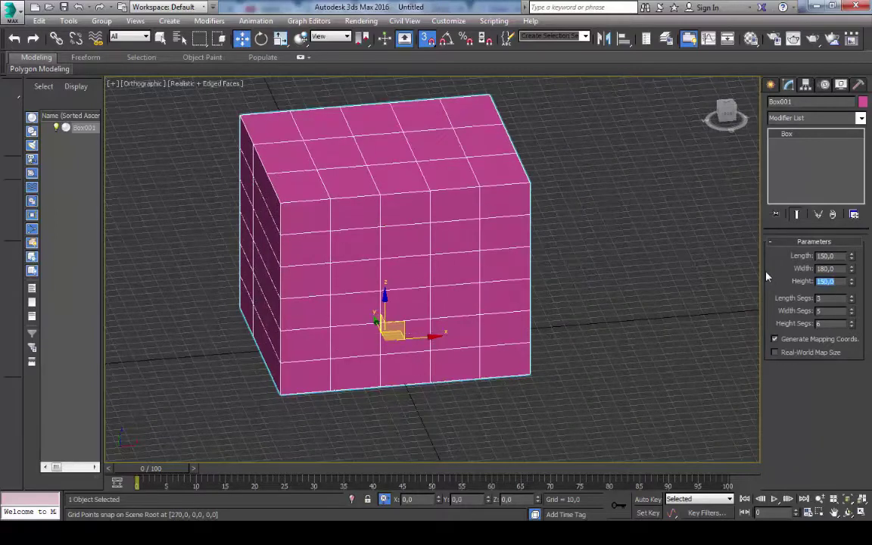
text(130)
key(Return)
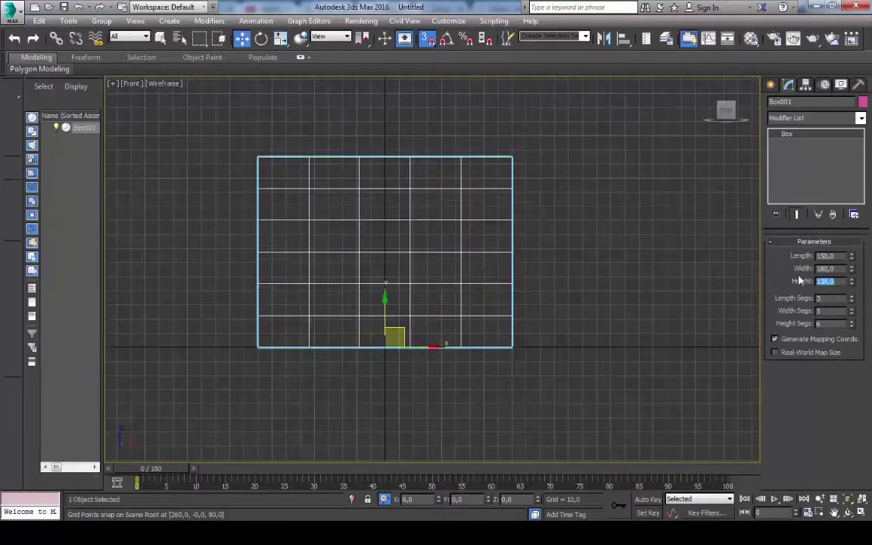
text(120)
key(Return)
text(140)
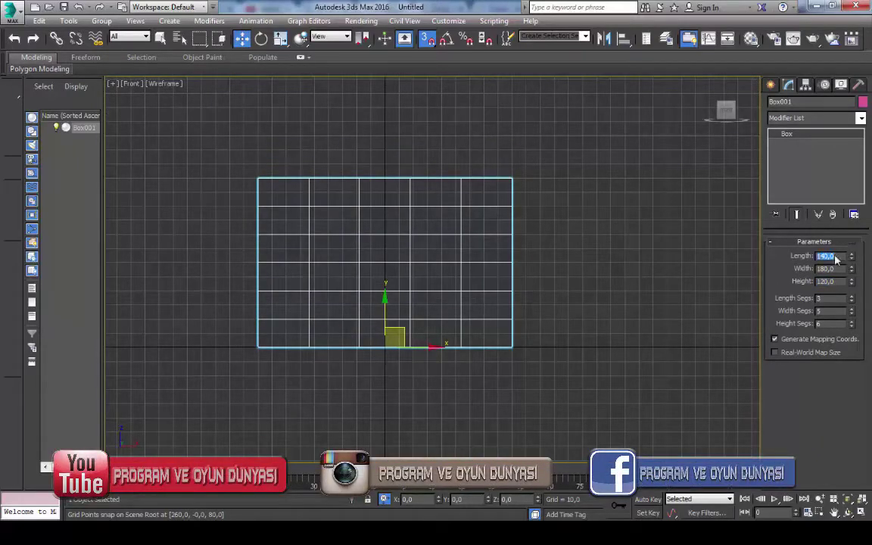
key(l)
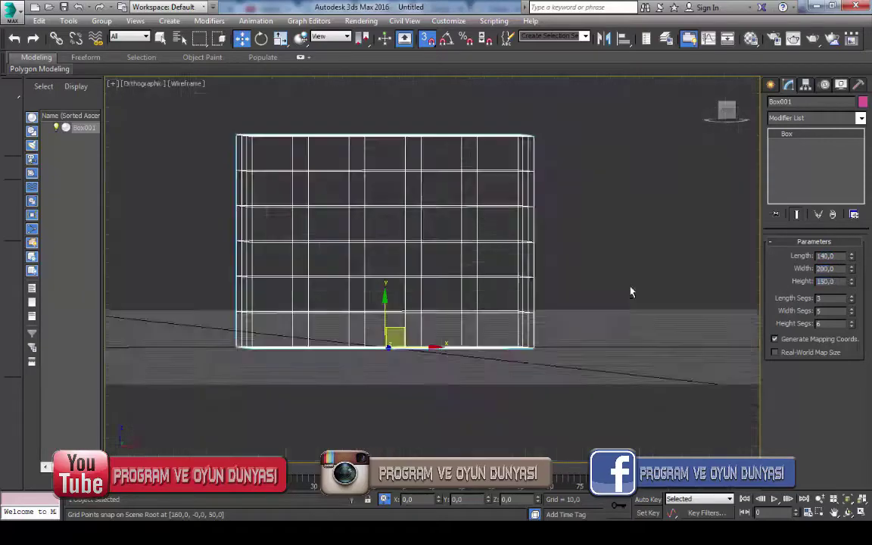
click(640, 243)
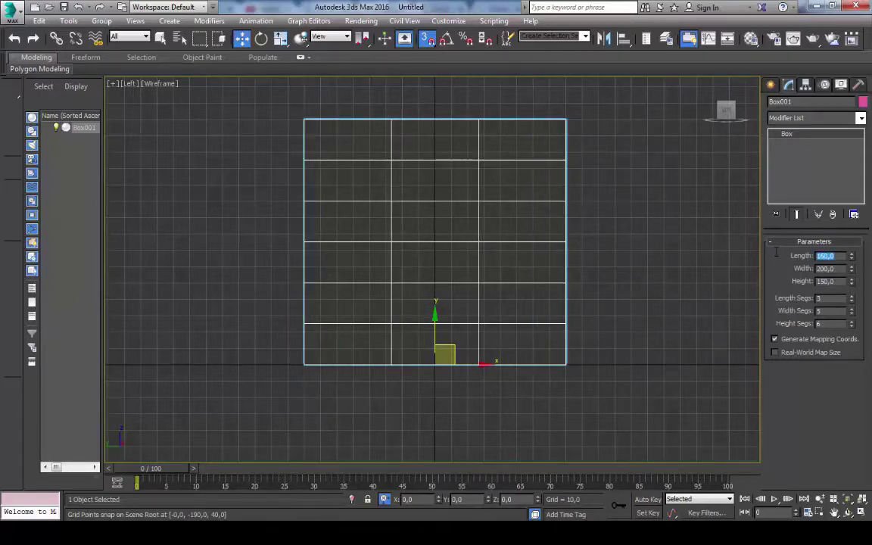
Add Edit Poly to Box001 and scale its side vertices outward into a barrel-shaped bulge.
click(802, 117)
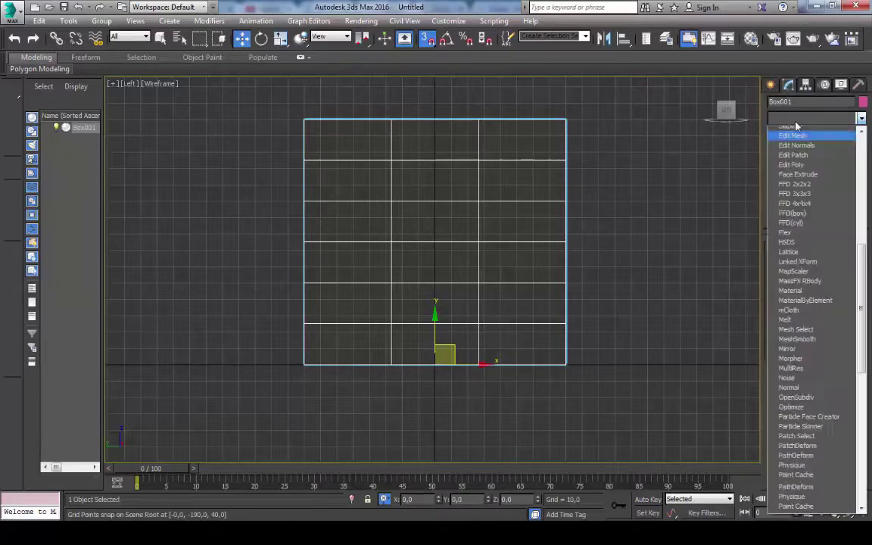
click(802, 142)
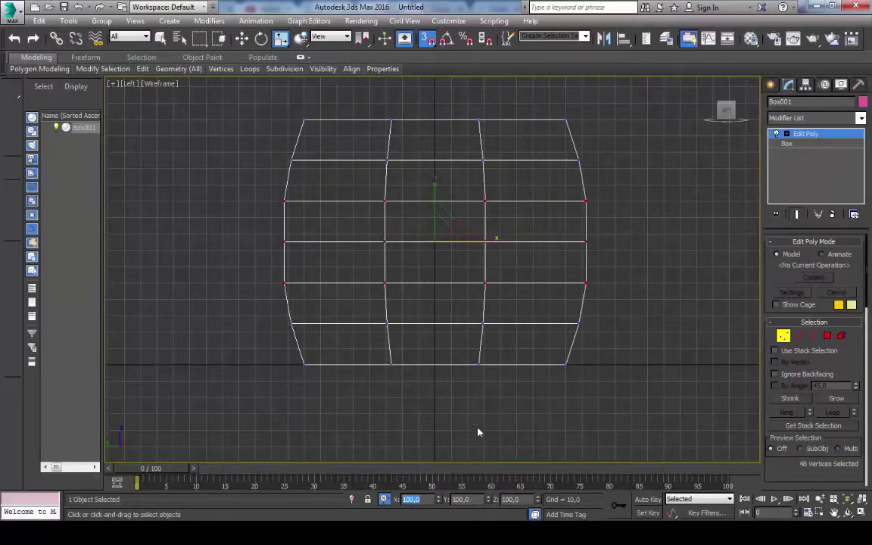
key(f)
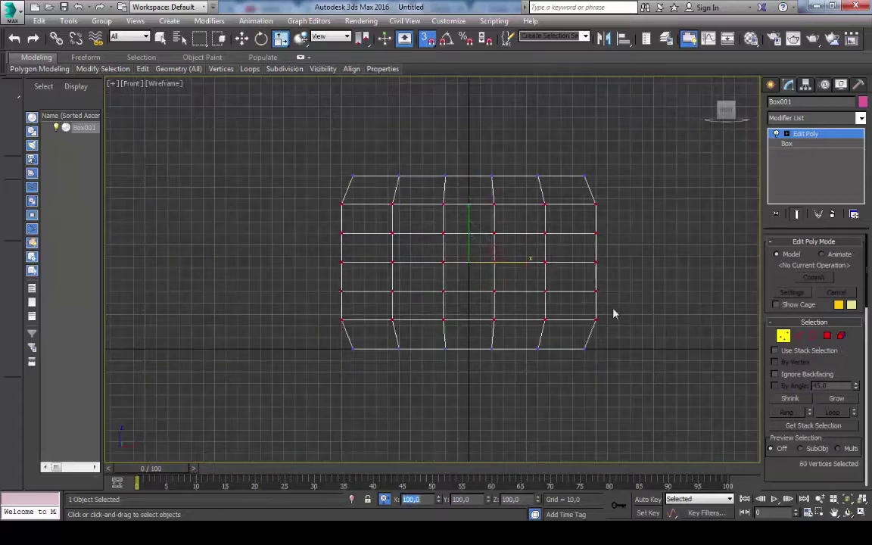
click(783, 335)
scroll(558, 275, down, 3)
Paste an independent copy, Box002, of the reshaped box and reselect Box001 in the front view.
key(ctrl+c)
key(ctrl+v)
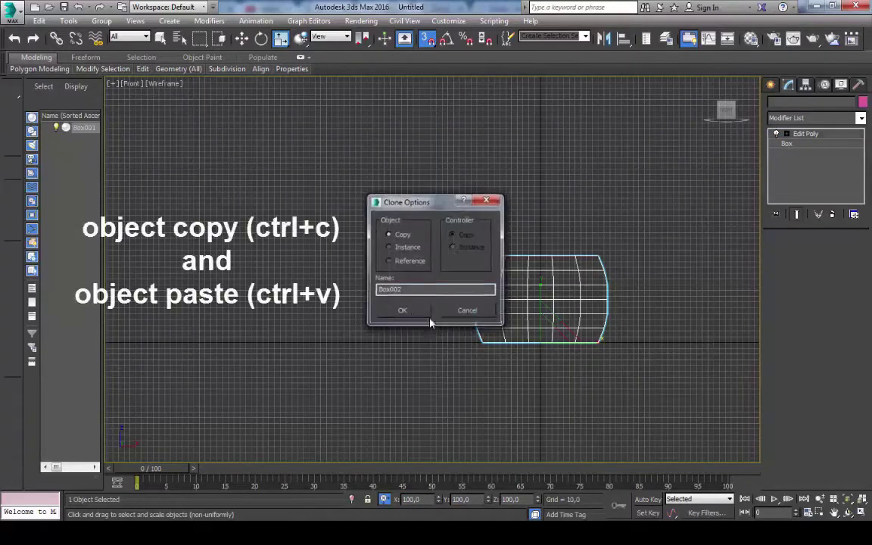
click(399, 307)
key(w)
scroll(487, 205, down, 2)
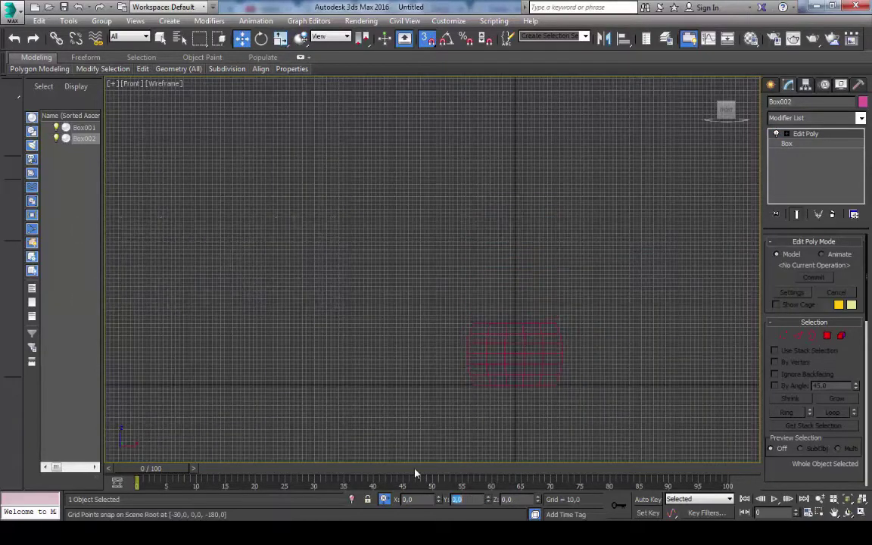
alt+middle_drag(372, 420, 321, 351)
click(399, 346)
key(f)
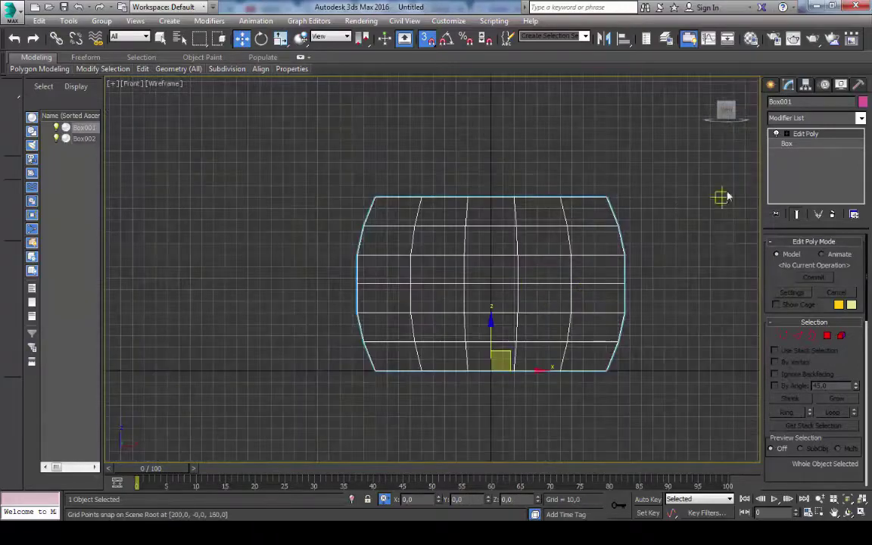
middle_drag(719, 194, 632, 345)
scroll(633, 344, down, 2)
Paste a second copy, Box003, and select and reshape its vertices.
key(ctrl+c)
key(ctrl+v)
key(Return)
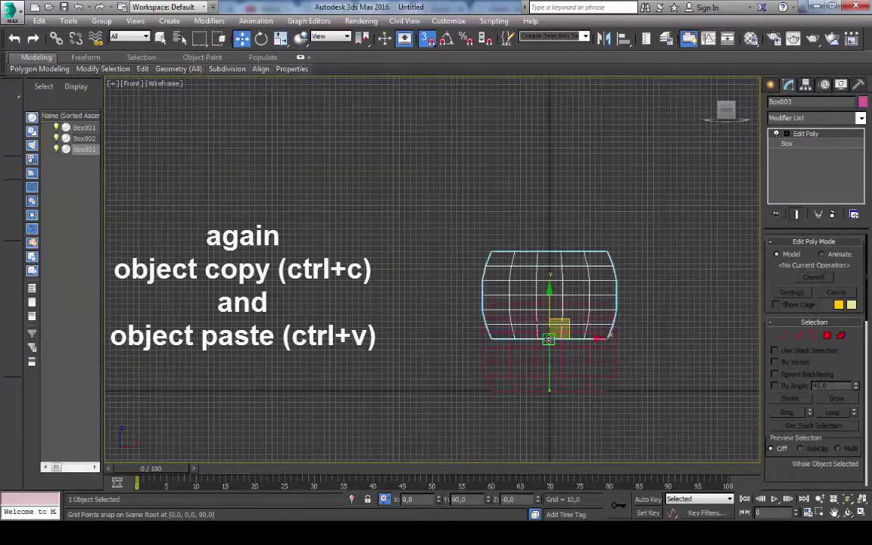
key(1)
scroll(549, 339, up, 3)
middle_drag(467, 335, 437, 50)
key(1)
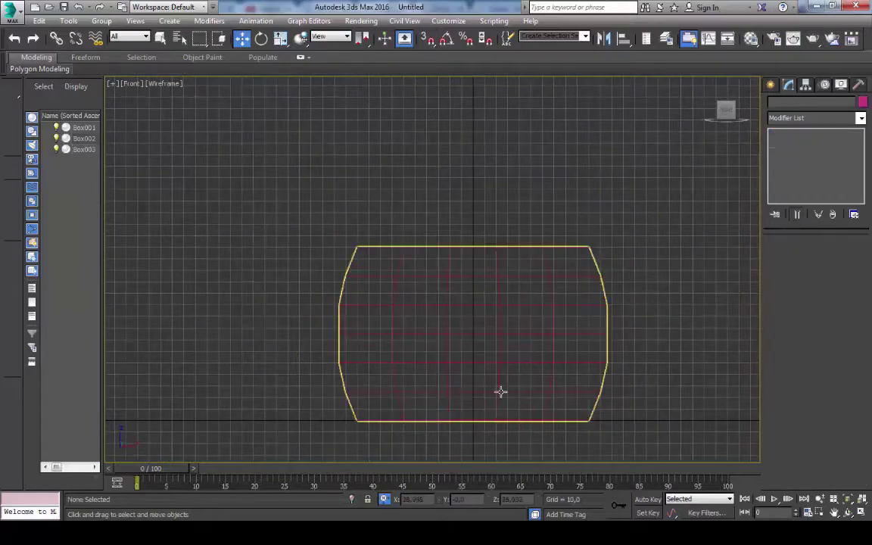
scroll(629, 341, up, 5)
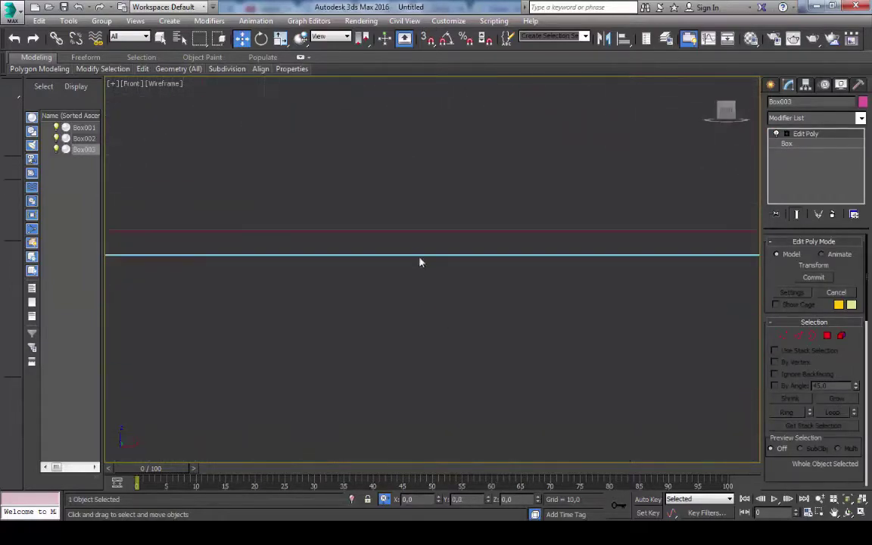
scroll(422, 243, down, 5)
scroll(628, 387, down, 2)
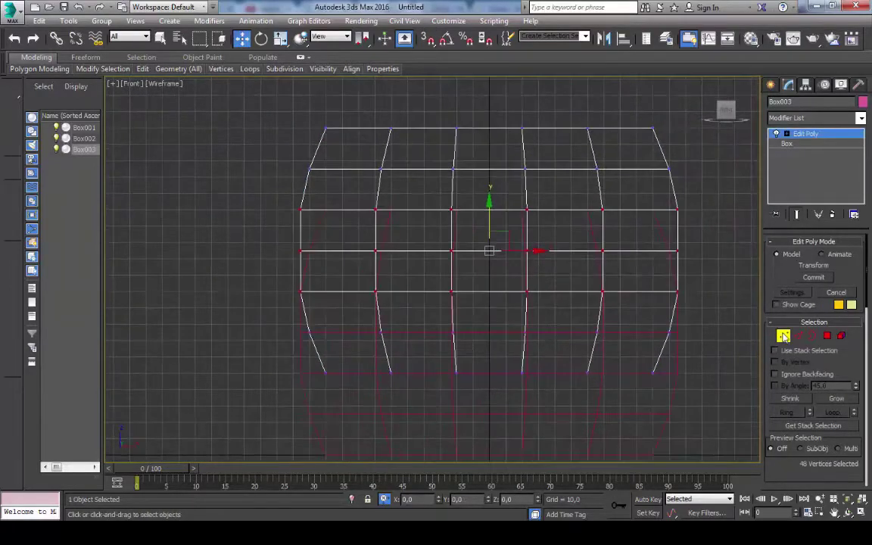
scroll(597, 346, down, 3)
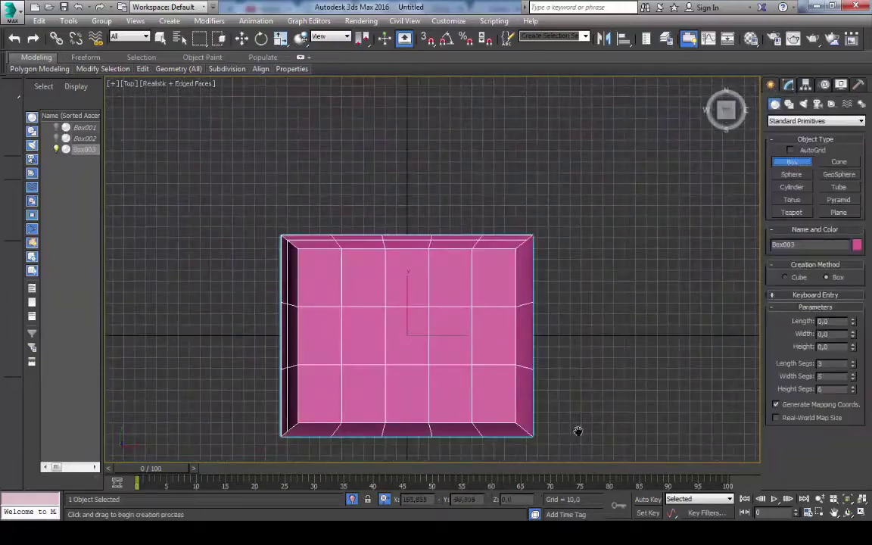
Draw a new purple cube, Box004, with its base and height.
drag(563, 366, 333, 94)
alt+middle_drag(334, 137, 502, 311)
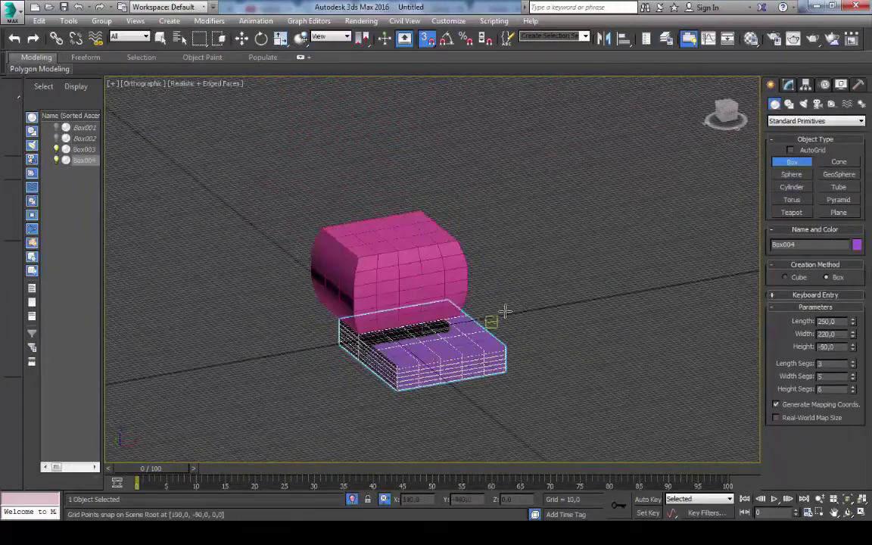
scroll(506, 264, down, 4)
key(w)
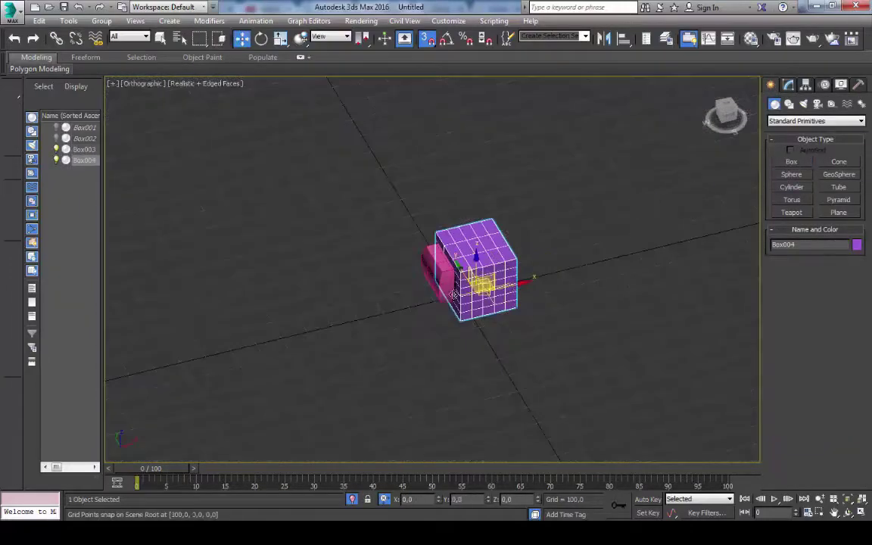
Copy the pink body Box003 as Box005 and set up a ProBoolean subtraction on Box003.
click(457, 280)
key(ctrl+v)
key(Return)
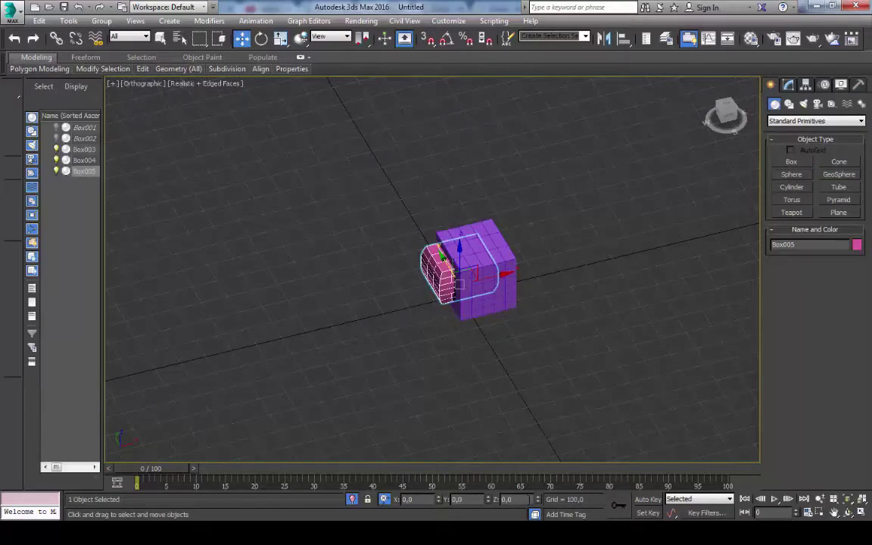
click(438, 273)
click(791, 225)
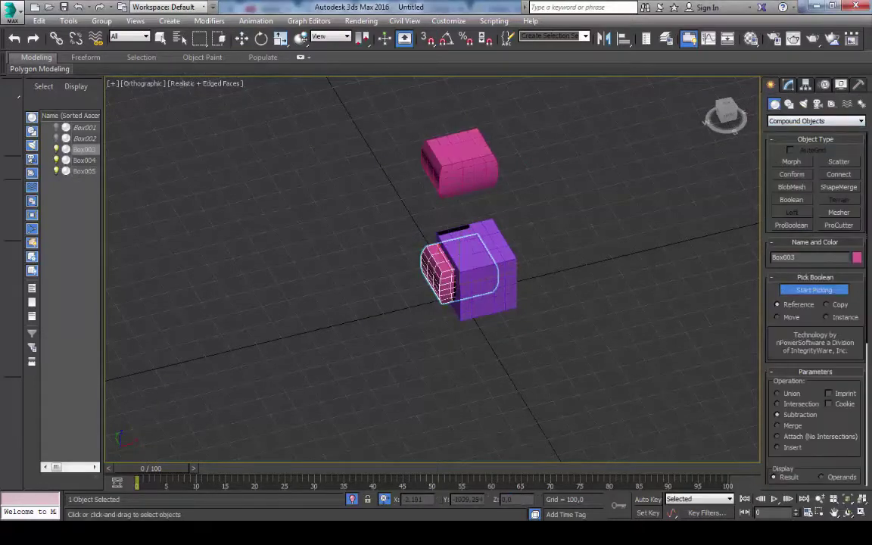
Select the purple cube Box004 and frame it in a wireframe front view.
scroll(491, 325, up, 5)
alt+middle_drag(529, 306, 424, 316)
key(w)
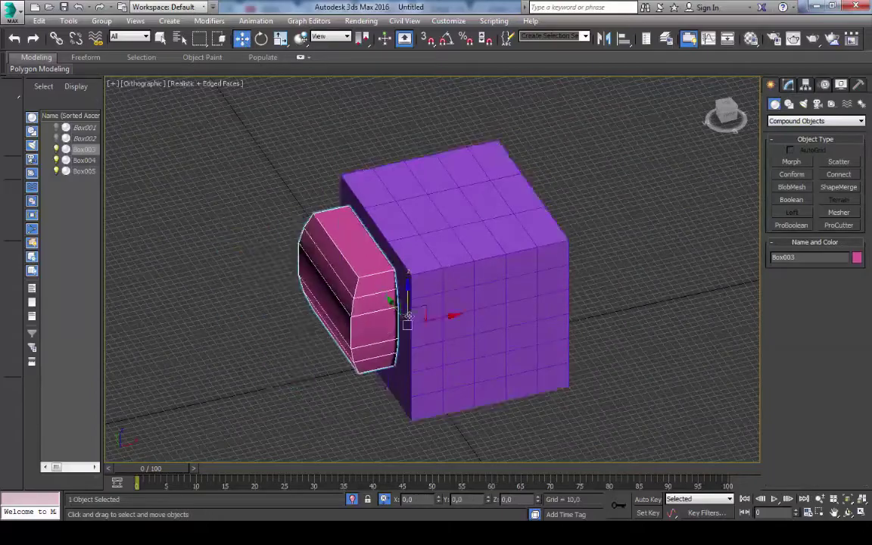
scroll(507, 241, down, 5)
alt+middle_drag(509, 188, 510, 296)
click(459, 368)
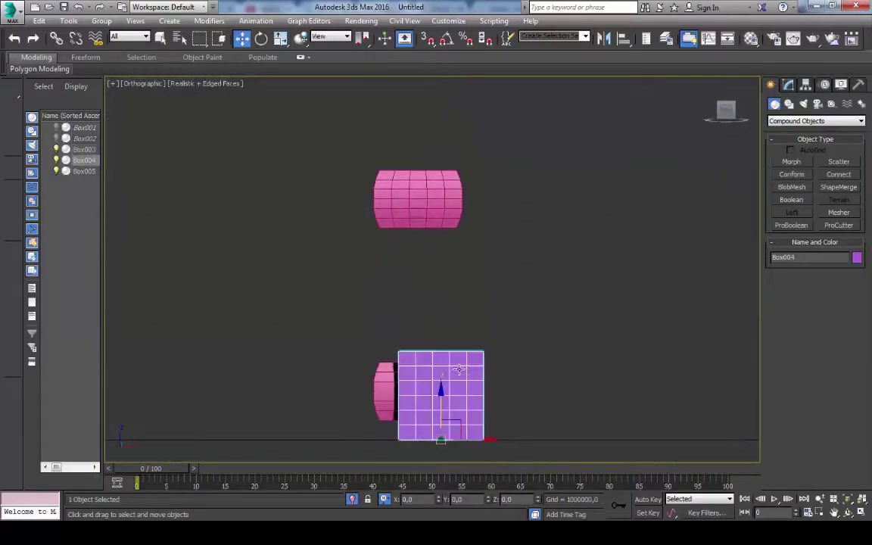
mouse_move(459, 368)
alt+middle_down()
mouse_move(457, 211)
mouse_move(362, 273)
alt+middle_up()
key(f)
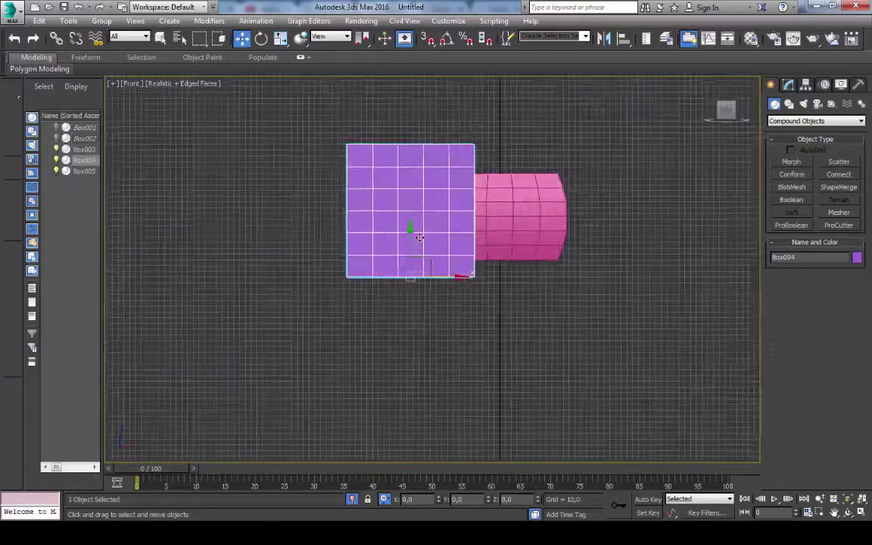
mouse_move(418, 238)
alt+middle_down()
mouse_move(446, 335)
mouse_move(601, 197)
alt+middle_up()
key(f)
key(r)
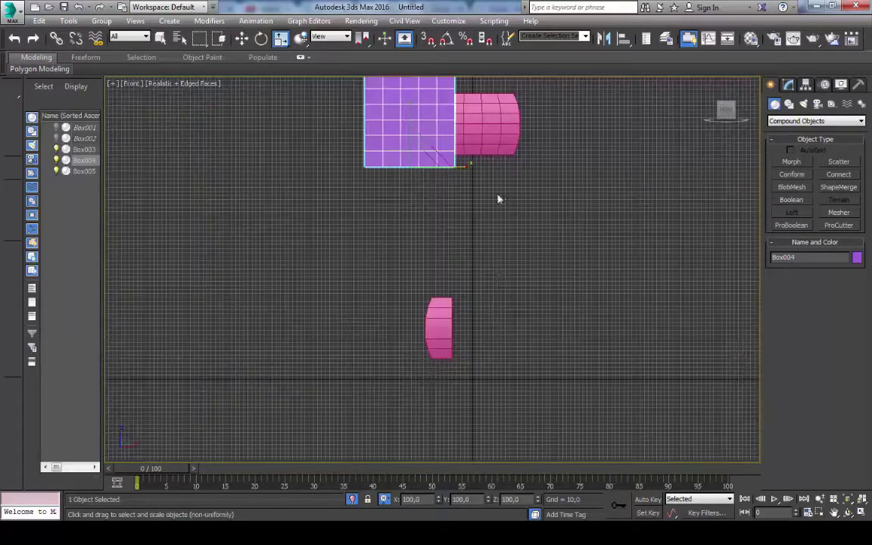
key(F3)
key(w)
scroll(383, 345, up, 5)
scroll(404, 195, down, 3)
Shift-drag a clone of the cube, Box006, to the right for subtraction from Box003.
middle_drag(405, 195, 379, 356)
scroll(371, 246, up, 5)
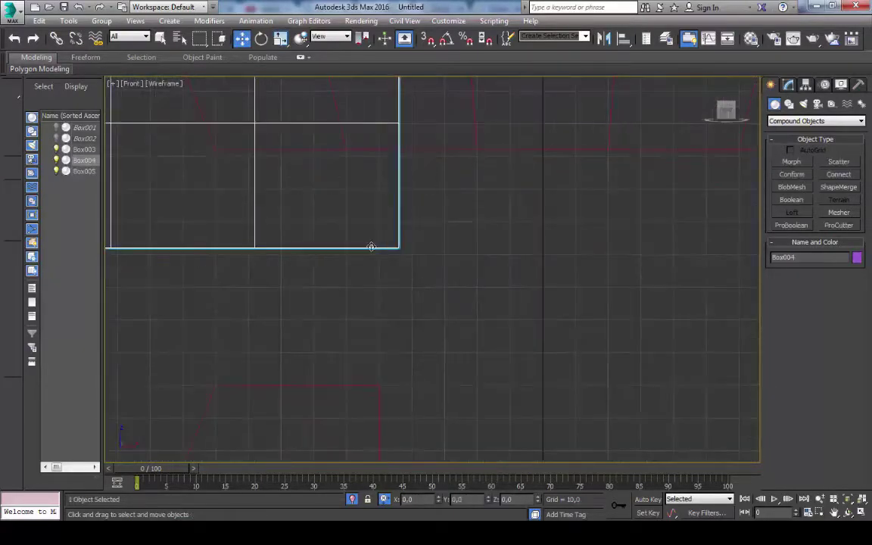
scroll(414, 226, up, 2)
scroll(400, 296, up, 5)
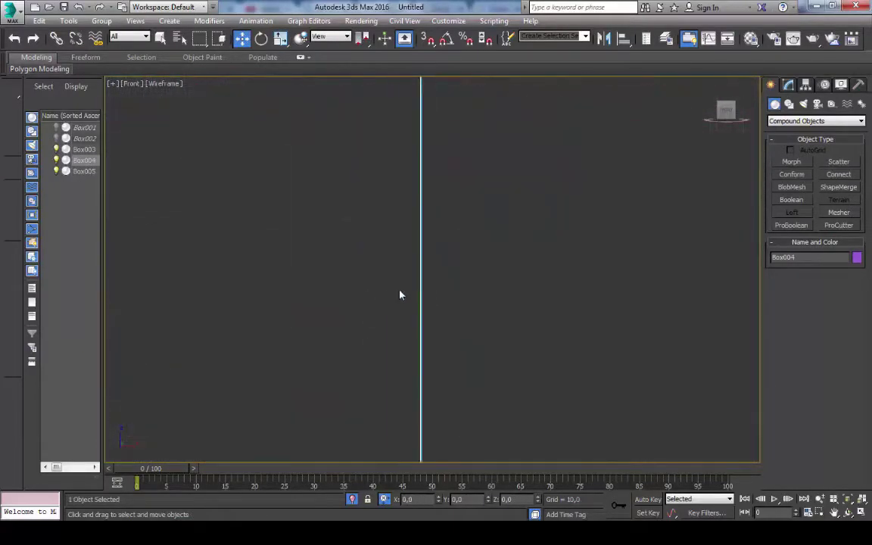
scroll(337, 273, down, 2)
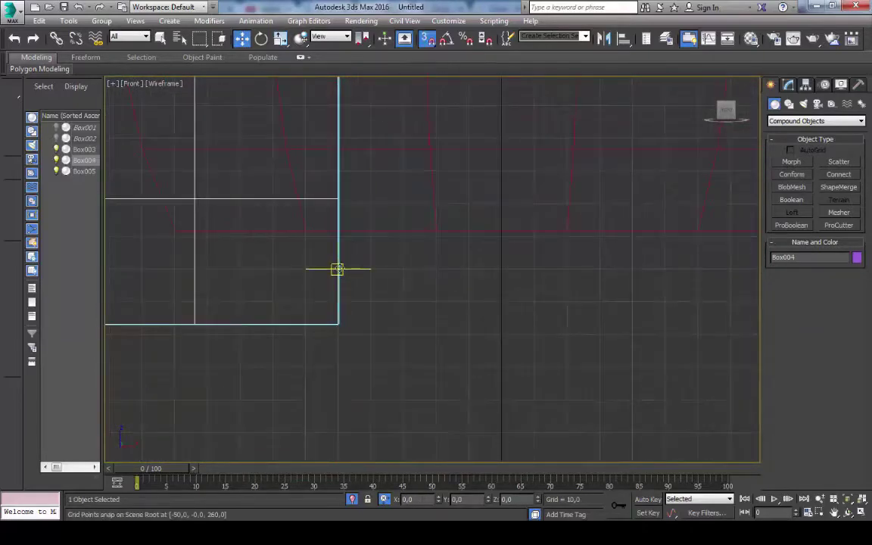
scroll(337, 269, down, 2)
shift+drag(331, 272, 476, 267)
scroll(376, 286, up, 2)
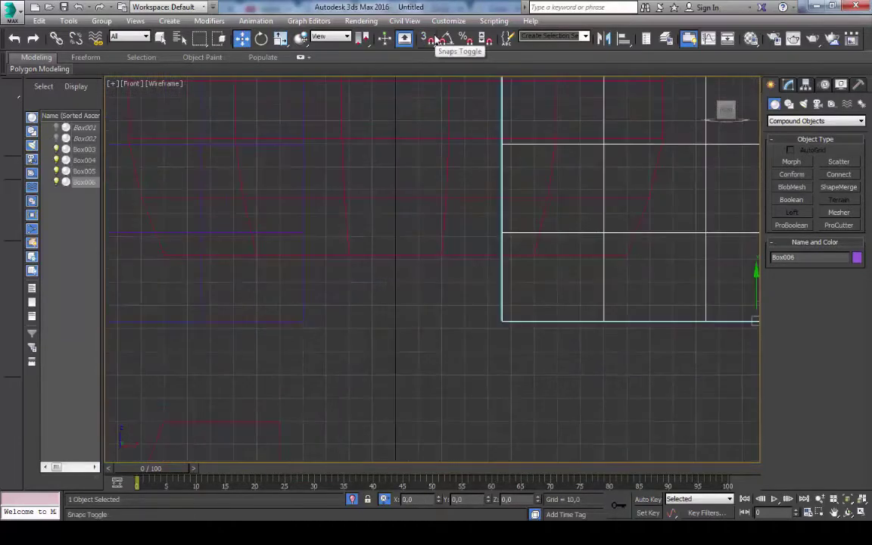
scroll(495, 320, up, 3)
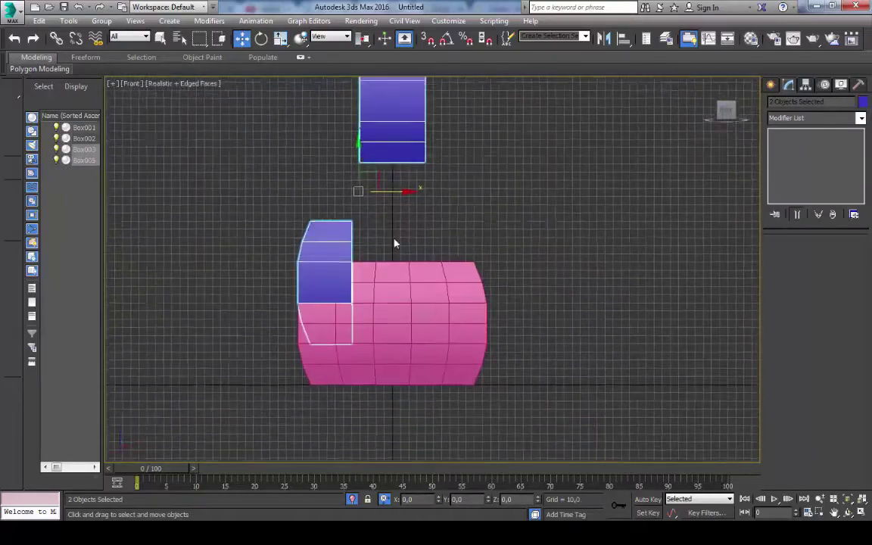
Select Box005 in the wireframe front view and reposition it so its corner snaps into place.
key(F3)
right_click(360, 278)
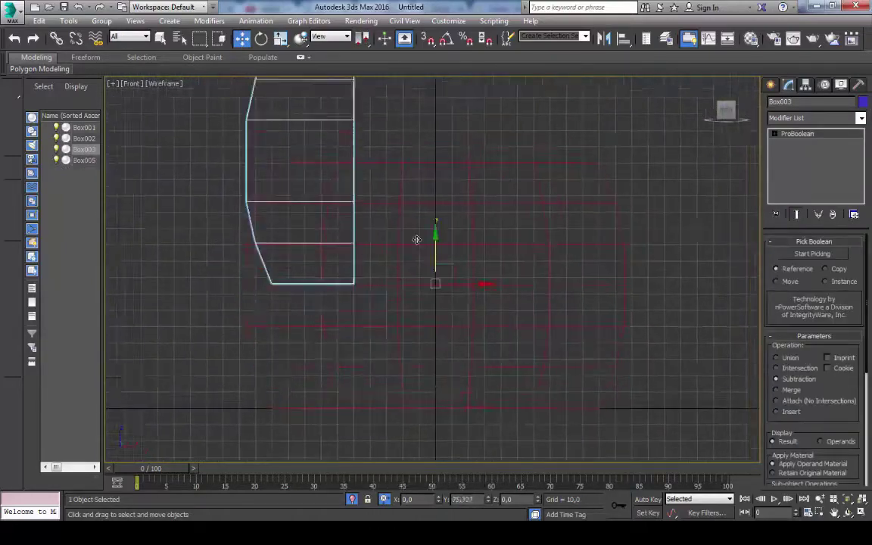
scroll(383, 284, up, 5)
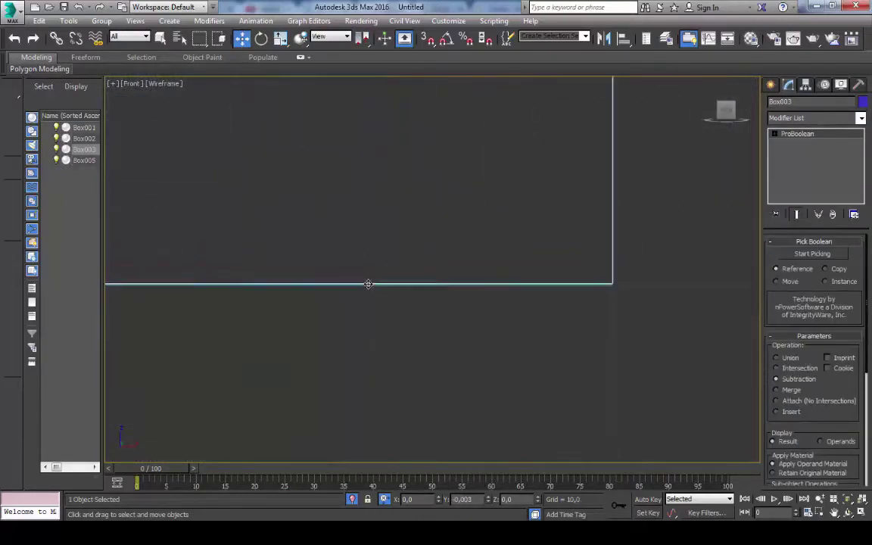
click(496, 327)
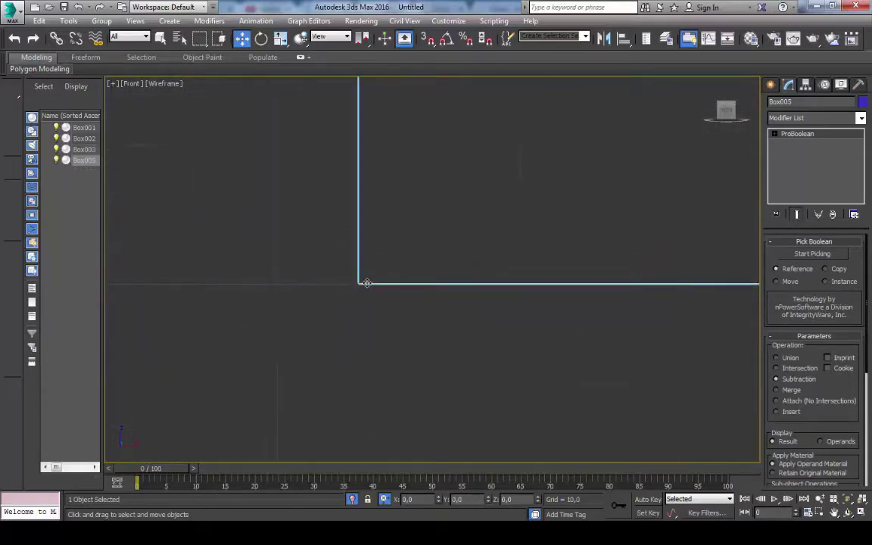
drag(506, 284, 499, 302)
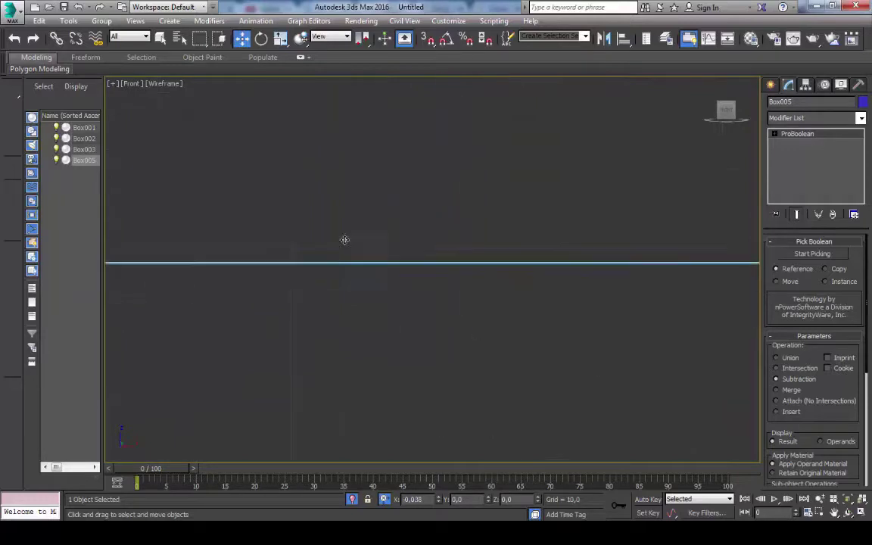
drag(404, 292, 558, 286)
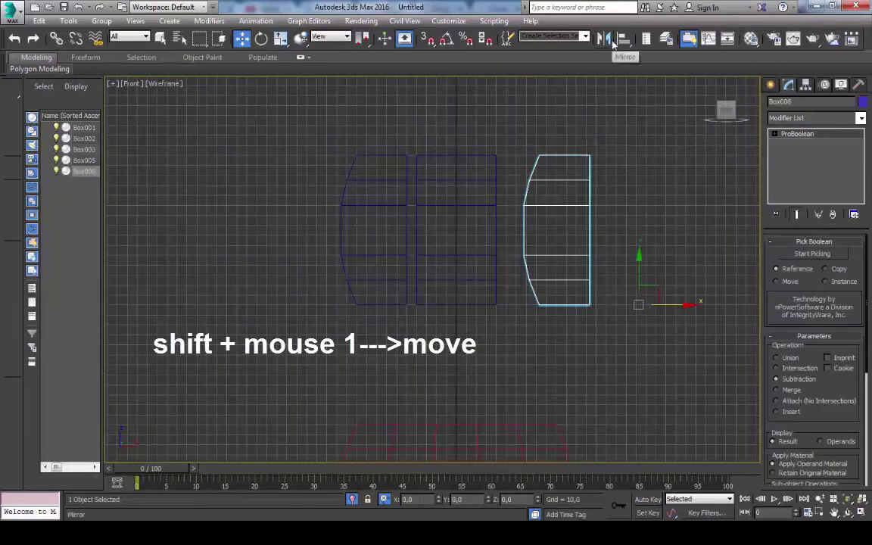
Move Box006 to the left end of the row and add an Edit Poly modifier to Box003.
shift+drag(651, 263, 553, 269)
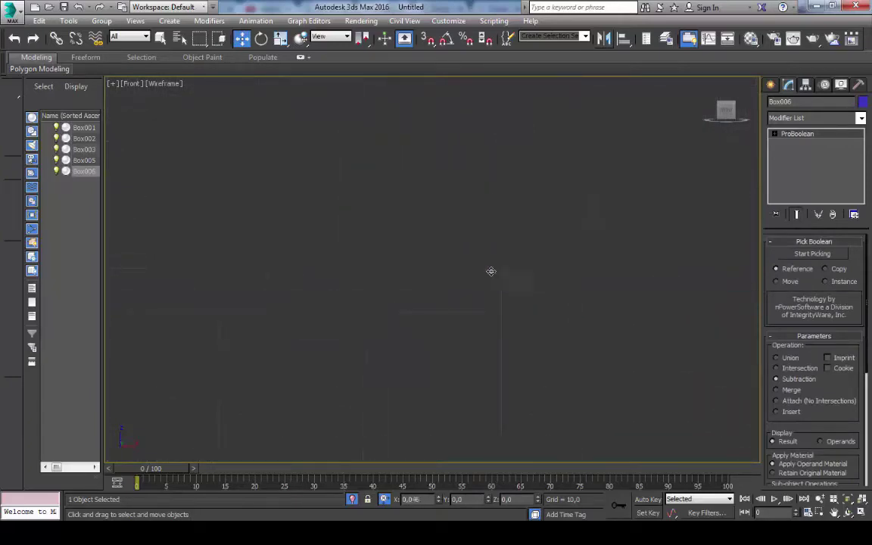
scroll(126, 240, down, 5)
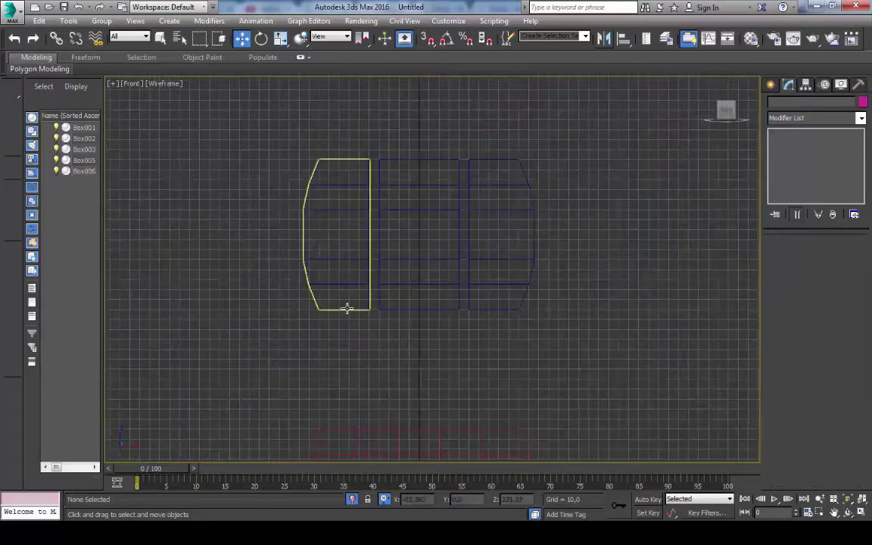
click(347, 307)
click(813, 118)
click(726, 358)
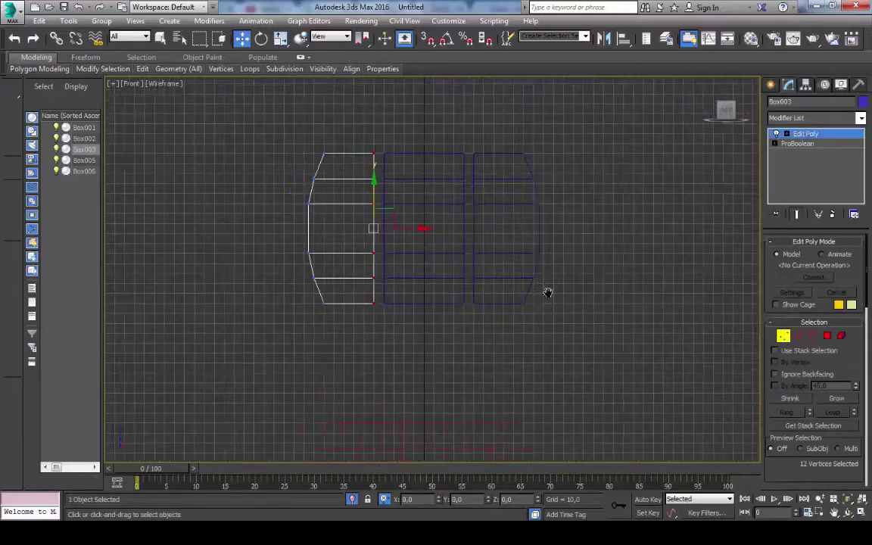
Shift-drag a clone of the panel, Box007, downward and enter its vertex editing.
shift+drag(490, 242, 461, 344)
scroll(513, 343, up, 4)
scroll(422, 273, up, 5)
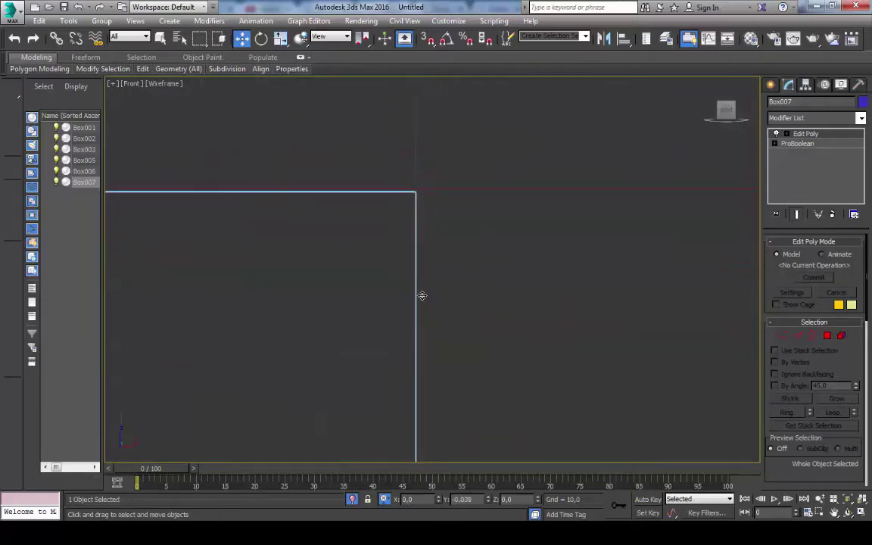
scroll(421, 295, down, 5)
key(1)
scroll(521, 316, down, 3)
scroll(641, 302, up, 5)
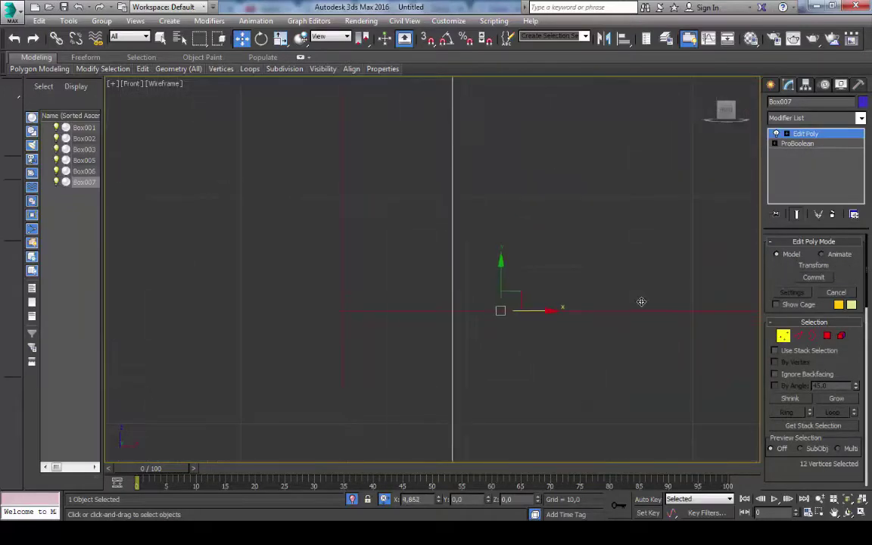
scroll(454, 225, down, 5)
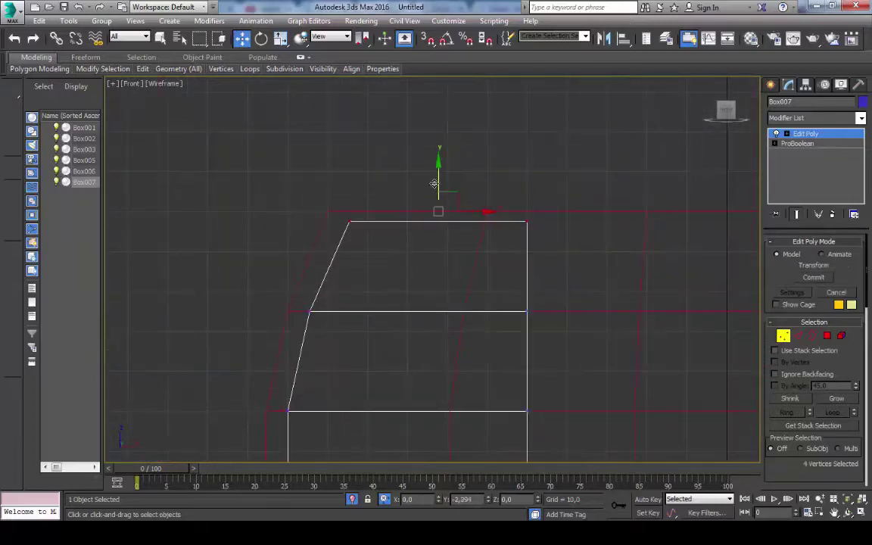
scroll(563, 292, down, 3)
scroll(466, 189, up, 5)
scroll(451, 214, down, 5)
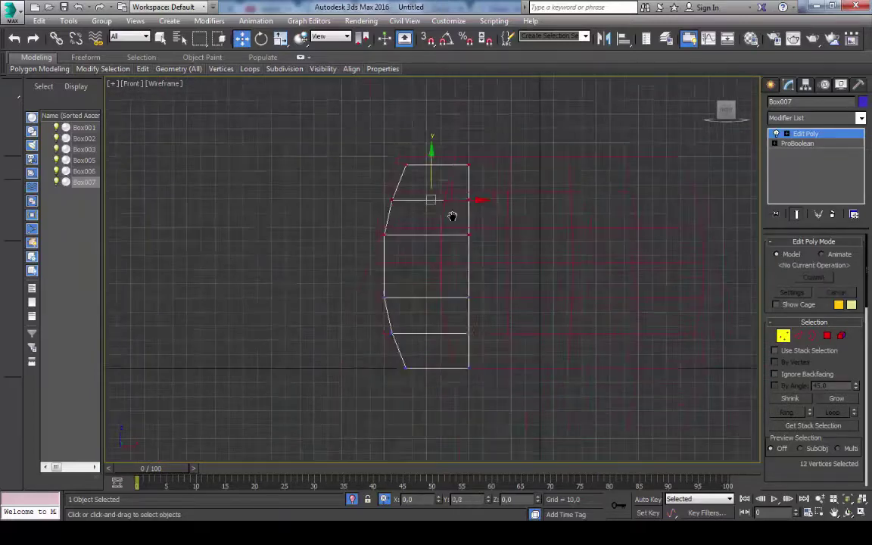
scroll(423, 227, up, 3)
scroll(424, 303, down, 4)
scroll(454, 287, up, 5)
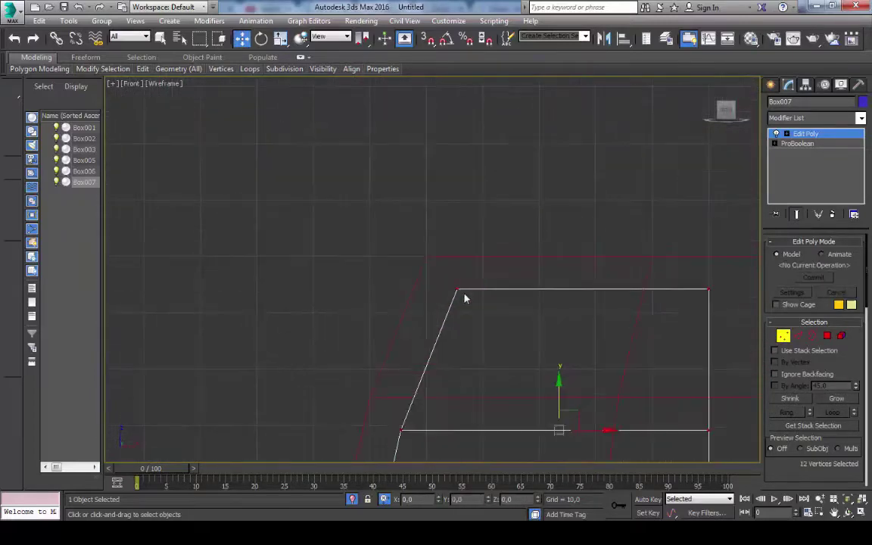
middle_drag(461, 286, 518, 323)
scroll(308, 314, down, 5)
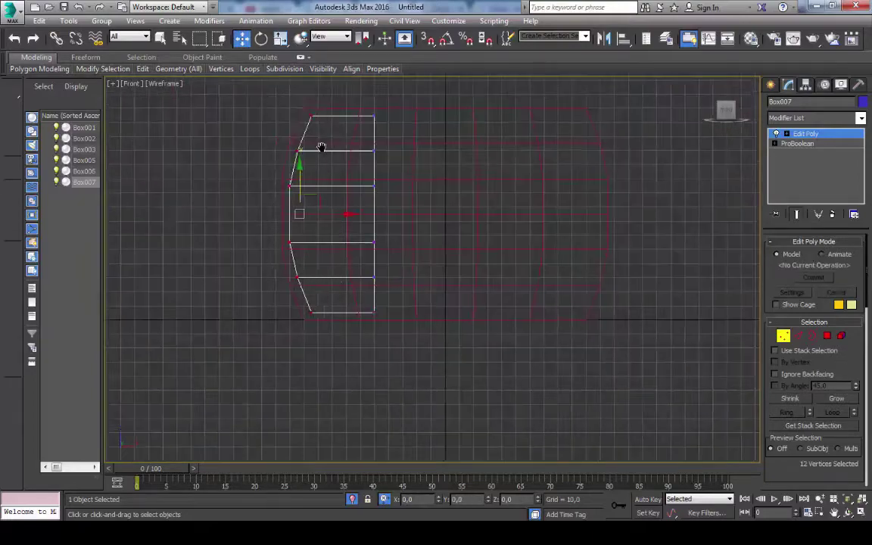
scroll(326, 151, up, 4)
scroll(412, 243, up, 3)
scroll(368, 212, down, 8)
alt+middle_drag(368, 212, 605, 209)
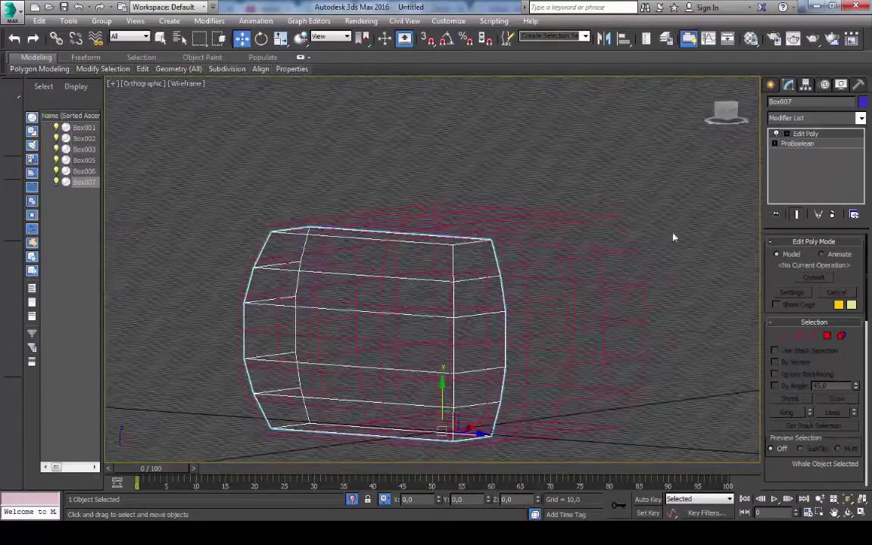
In the Left view, move vertices to reshape Box007, then select the 12 right-side vertices.
key(l)
click(783, 335)
scroll(604, 296, up, 5)
scroll(562, 284, down, 7)
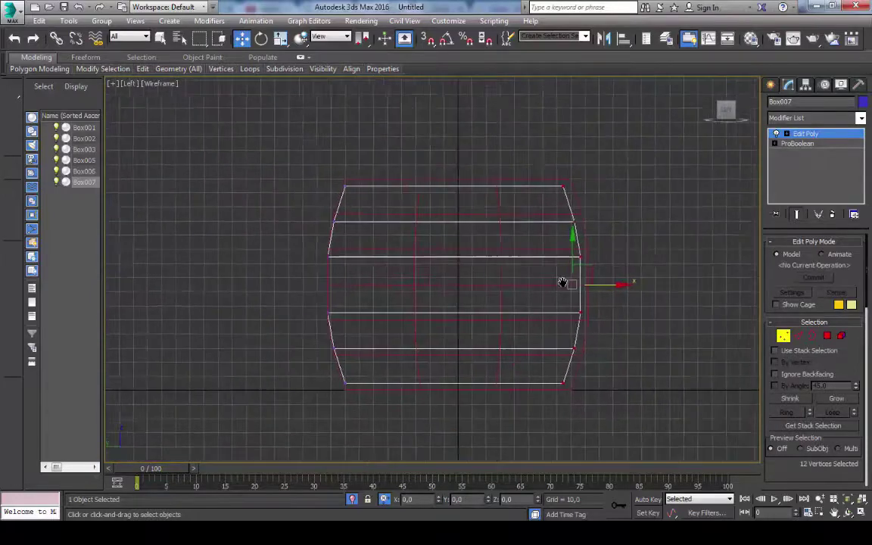
scroll(487, 261, up, 8)
scroll(487, 261, down, 5)
scroll(459, 311, up, 5)
middle_drag(459, 311, 465, 199)
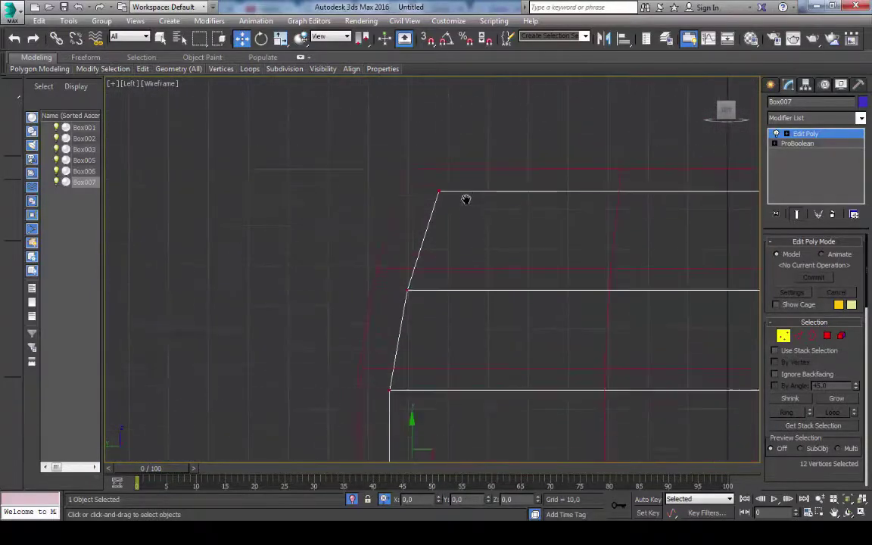
scroll(478, 229, down, 4)
scroll(492, 242, up, 3)
drag(522, 247, 530, 246)
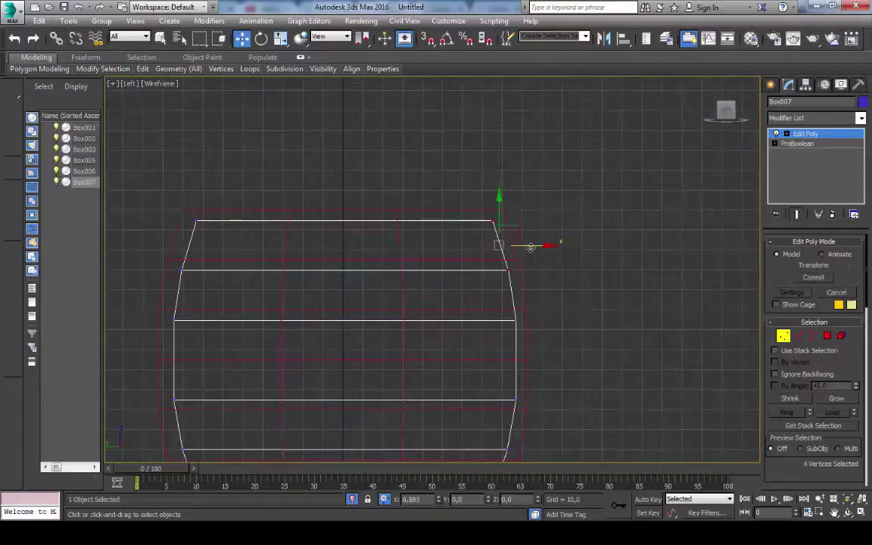
scroll(387, 251, up, 3)
scroll(535, 284, down, 5)
scroll(678, 323, up, 6)
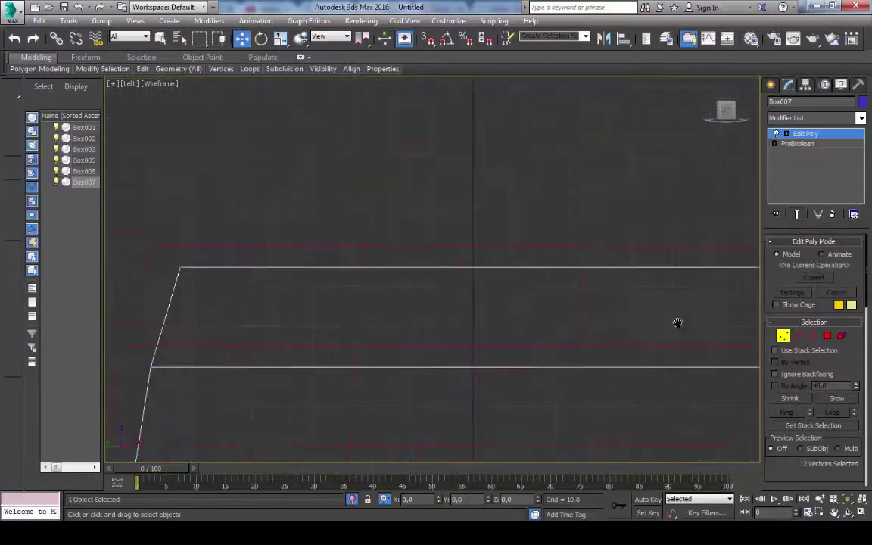
scroll(622, 250, down, 4)
click(622, 250)
scroll(511, 342, down, 3)
alt+middle_drag(512, 342, 542, 330)
Undo the last change and orbit around the shaded pink cabin to check it.
key(l)
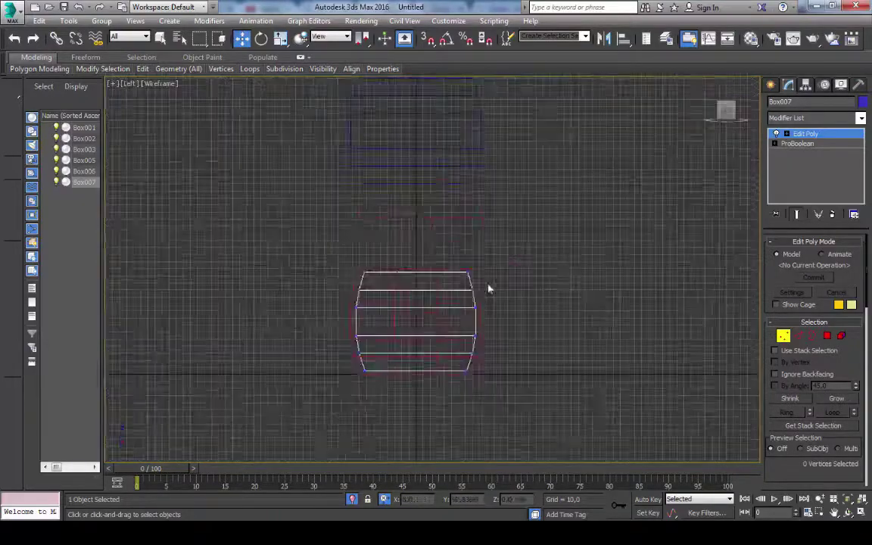
scroll(488, 287, up, 3)
key(ctrl+z)
alt+middle_drag(386, 252, 504, 352)
click(504, 352)
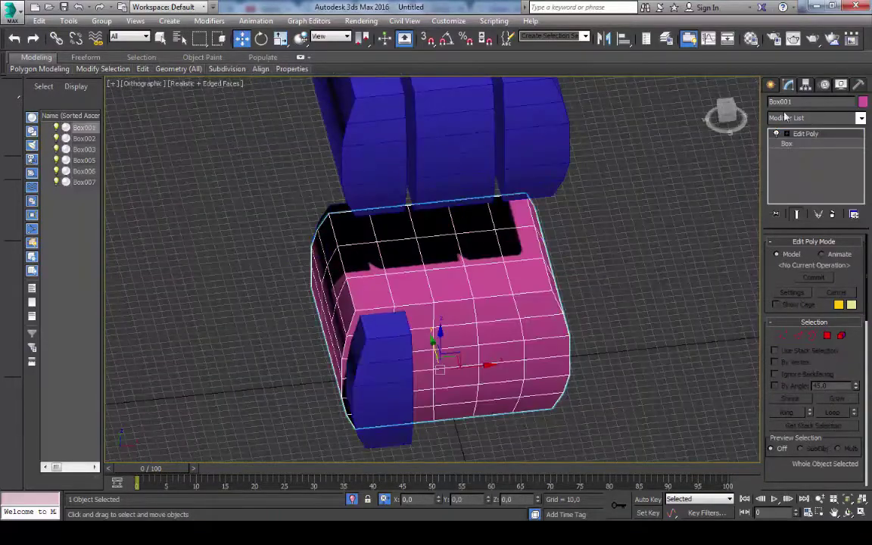
alt+middle_drag(383, 348, 476, 344)
Box-select Box007's panel vertices in its Edit Poly, then switch to shaded display and select cabin Box001.
click(445, 354)
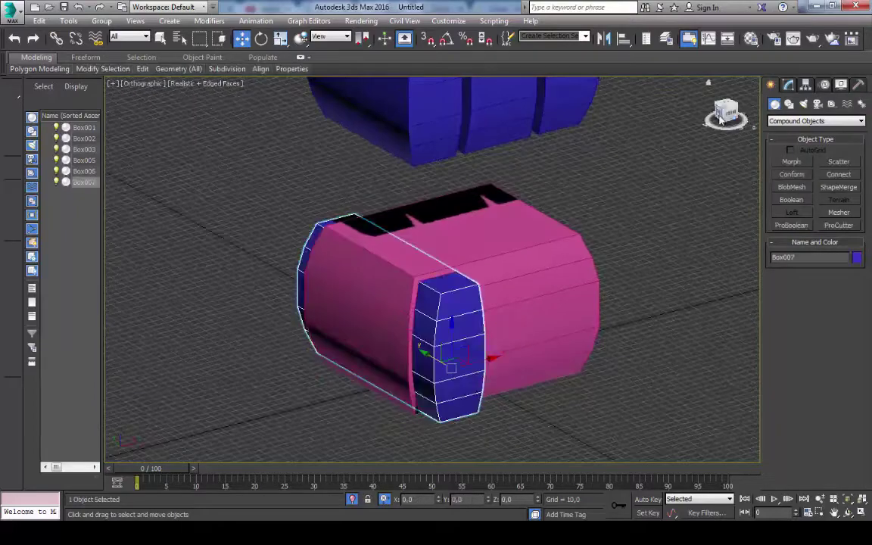
key(l)
click(787, 84)
click(808, 133)
key(1)
scroll(521, 352, up, 5)
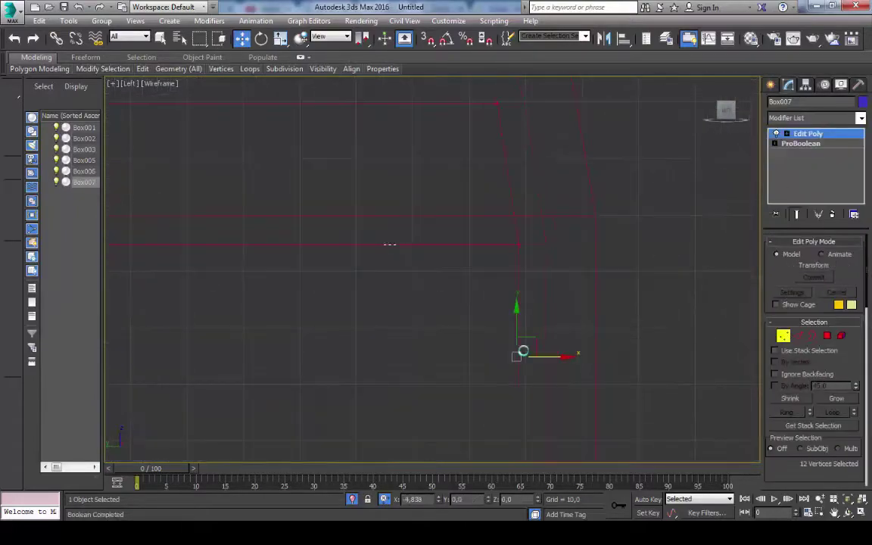
scroll(565, 348, down, 3)
scroll(557, 353, up, 2)
scroll(557, 354, down, 5)
scroll(499, 280, up, 4)
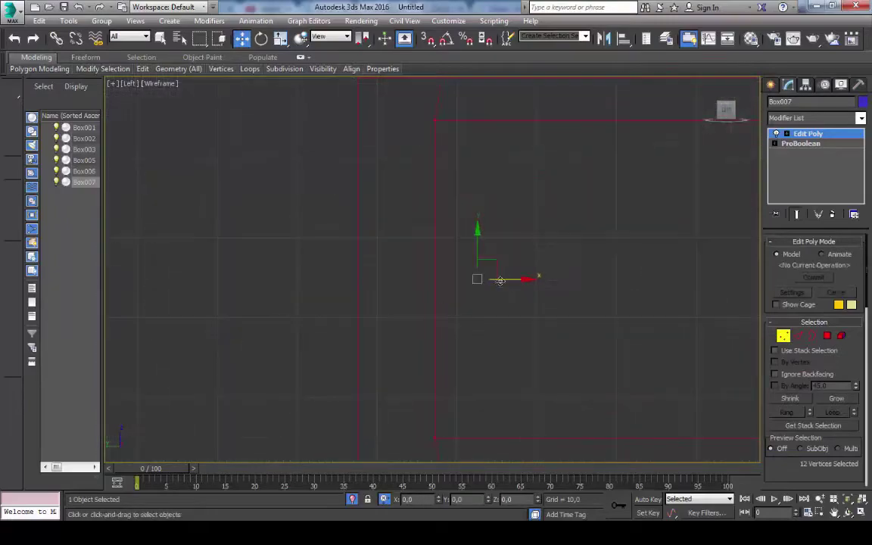
scroll(473, 263, down, 5)
scroll(559, 262, up, 4)
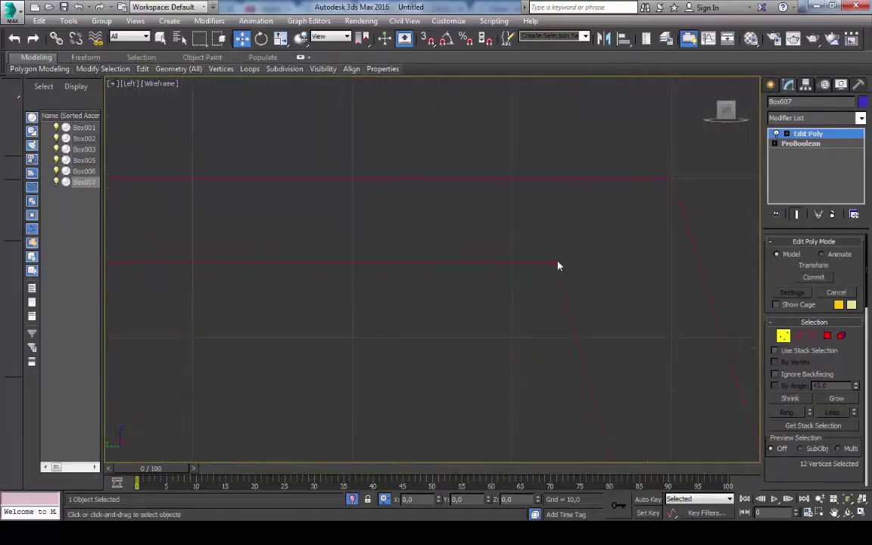
alt+middle_drag(558, 263, 622, 273)
drag(442, 212, 526, 396)
key(F3)
scroll(587, 306, down, 3)
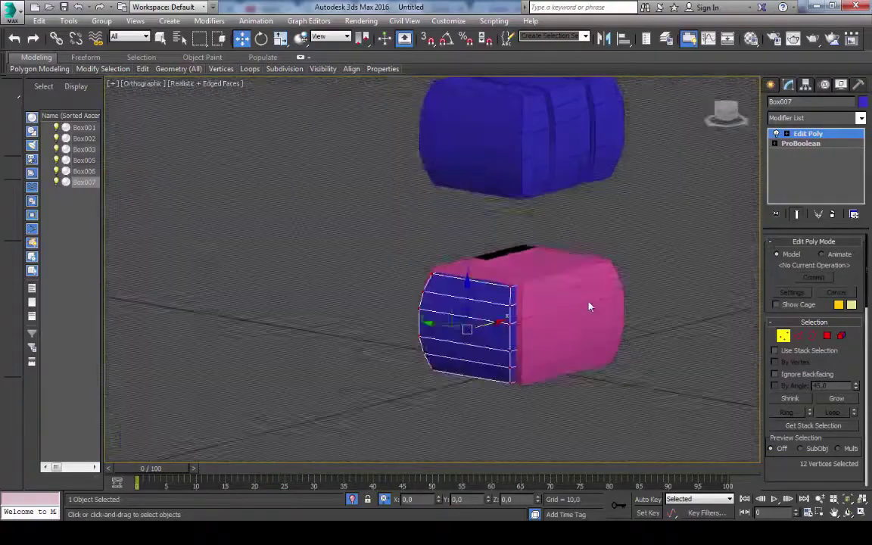
click(599, 311)
Move Box007 out of the cabin and undo it, checking the cabin end from several angles.
drag(447, 310, 292, 291)
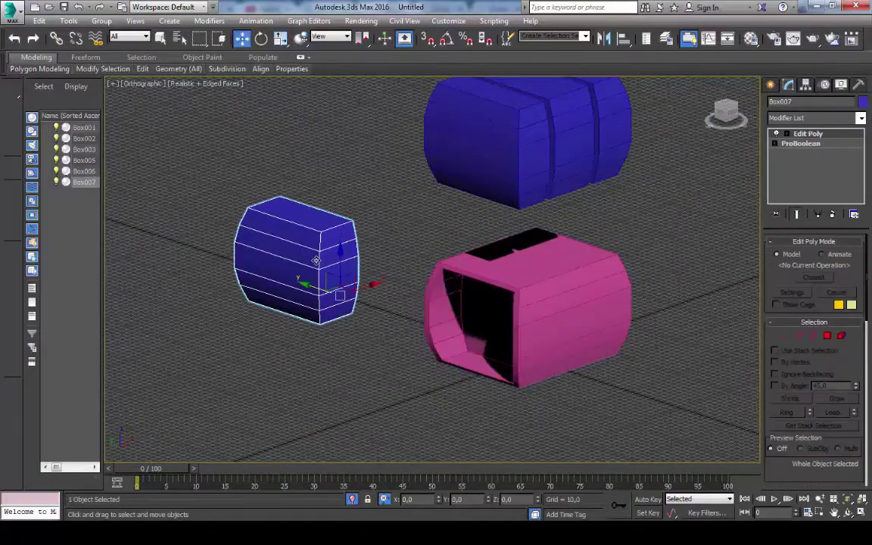
key(ctrl+z)
key(F3)
key(shift+z)
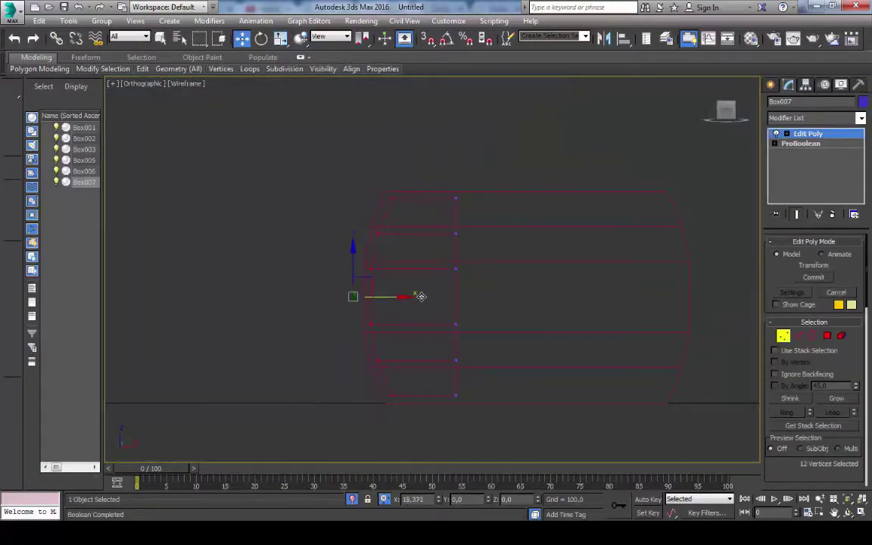
alt+middle_drag(395, 308, 429, 143)
key(F3)
alt+middle_drag(480, 418, 464, 350)
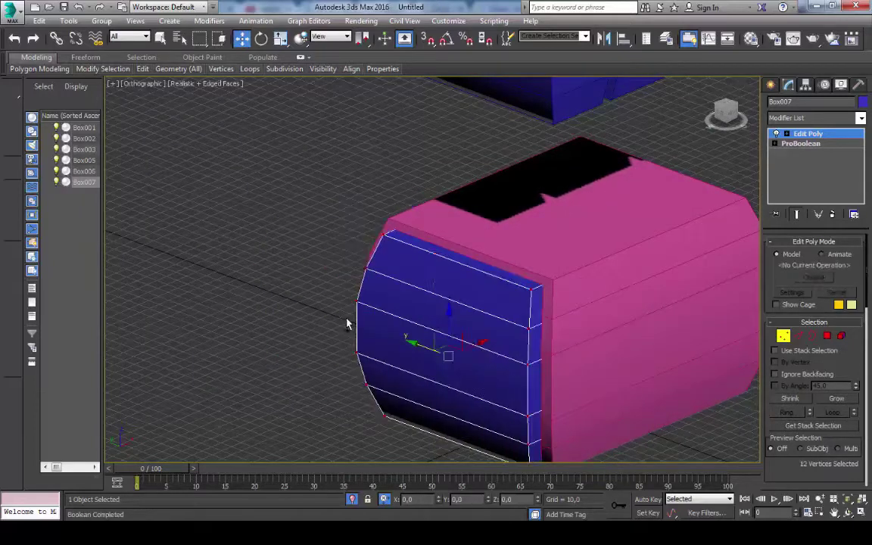
key(ctrl+z)
key(ctrl+z)
key(ctrl+y)
key(ctrl+y)
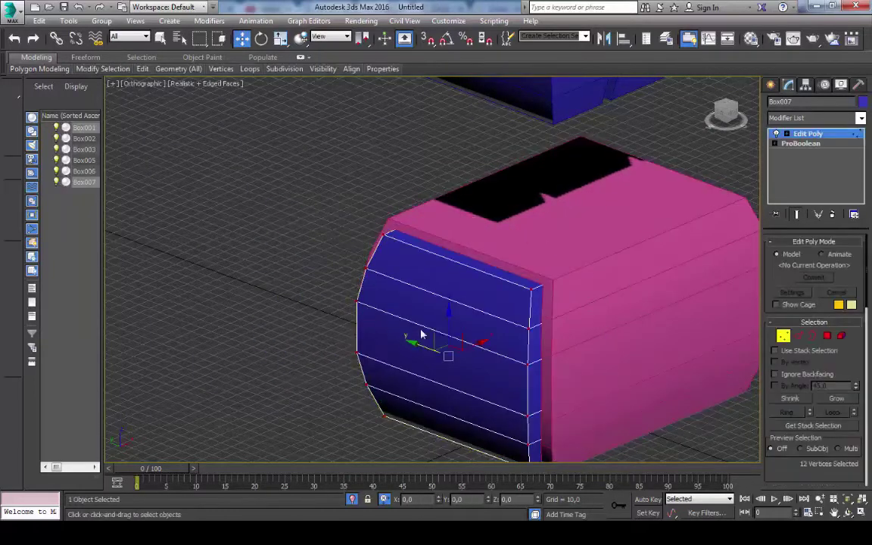
mouse_move(421, 335)
alt+middle_down()
mouse_move(576, 331)
mouse_move(581, 281)
alt+middle_up()
Copy the end panel up into the pink cabin as Box008, then undo that stray copy.
key(2)
key(F3)
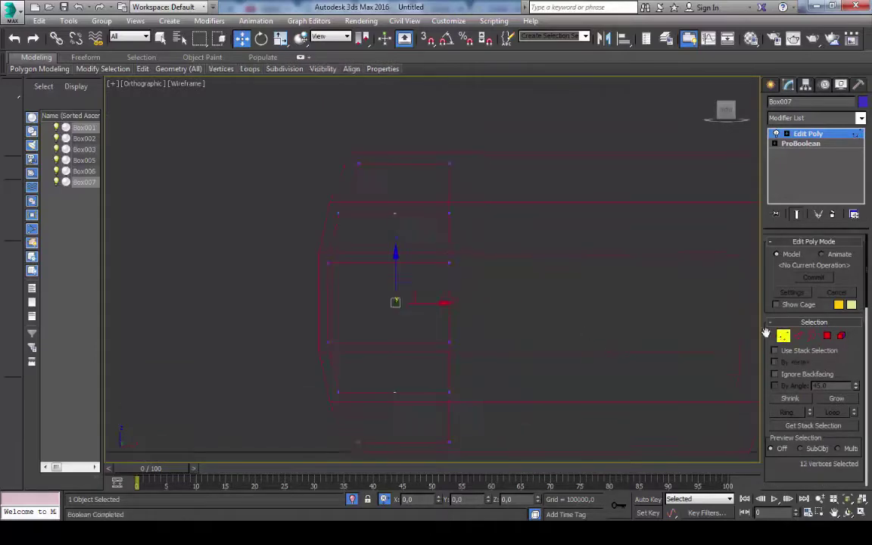
key(F3)
mouse_move(439, 331)
alt+middle_down()
mouse_move(507, 337)
mouse_move(569, 356)
alt+middle_up()
key(ctrl+z)
key(ctrl+v)
key(Return)
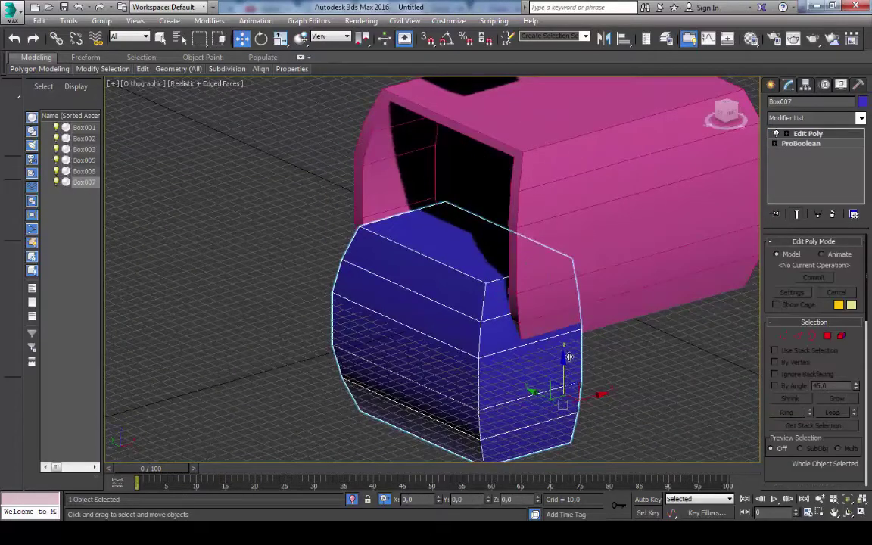
shift+drag(568, 356, 569, 243)
key(Return)
key(1)
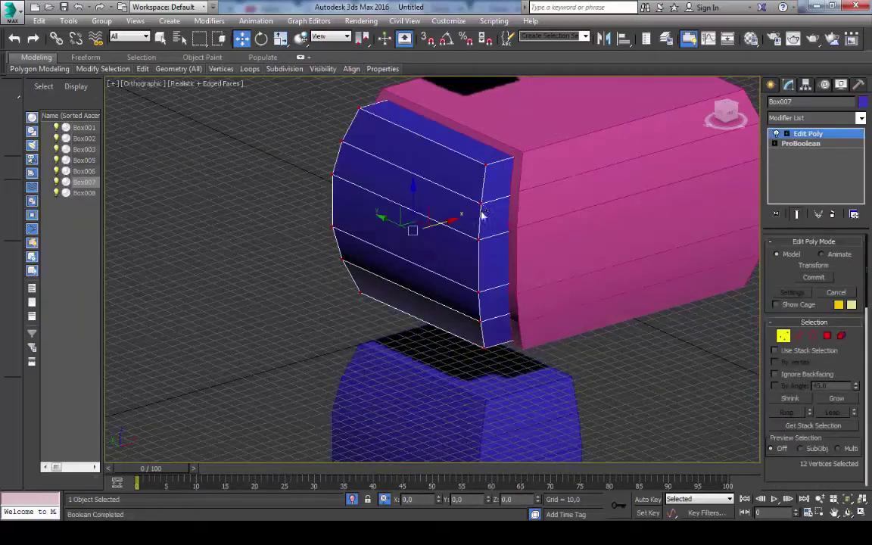
key(ctrl+z)
key(ctrl+z)
key(ctrl+z)
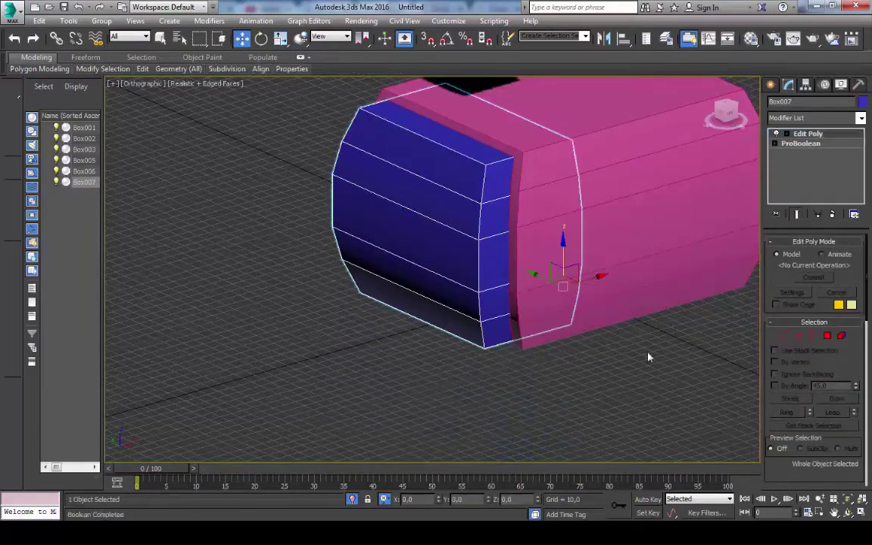
key(ctrl+z)
Clone the curved panel as Box008 and nudge it left to fill the cabin's side opening.
key(f)
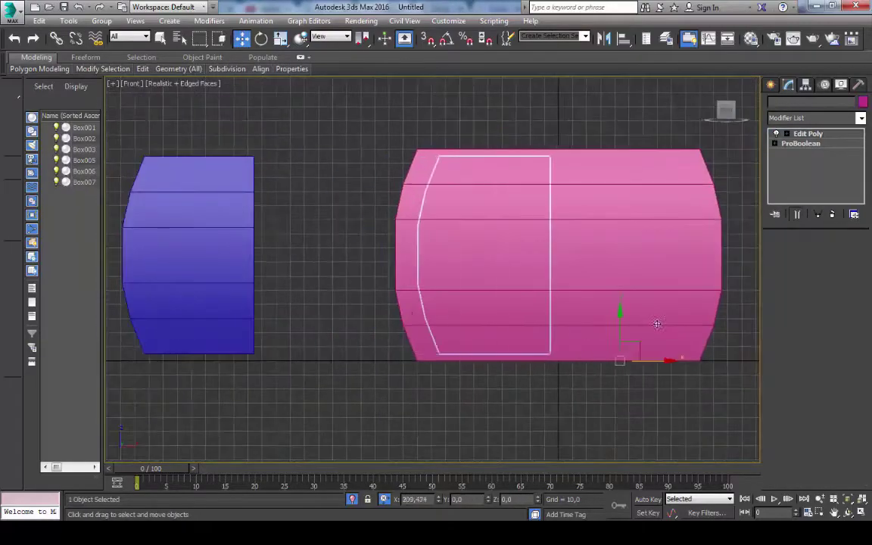
shift+drag(189, 258, 398, 283)
key(Return)
key(F3)
scroll(497, 348, up, 5)
middle_drag(497, 348, 367, 252)
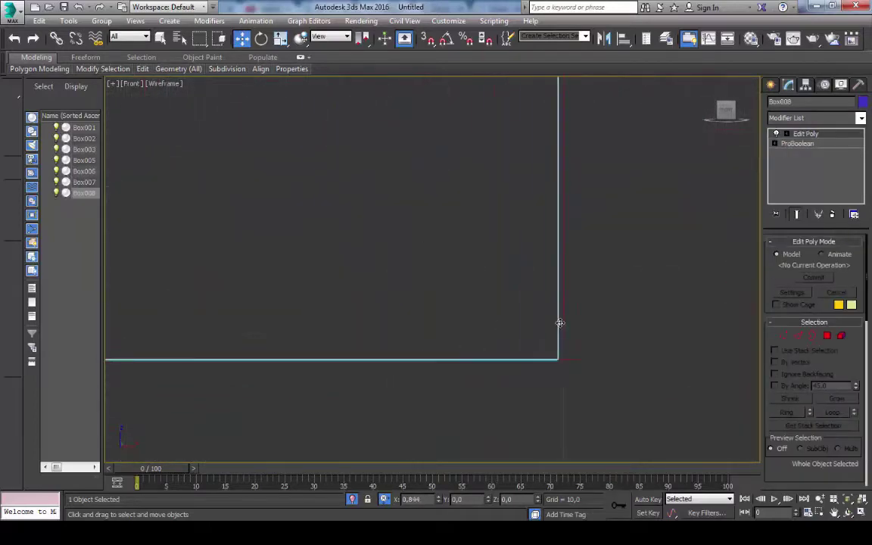
drag(560, 323, 435, 260)
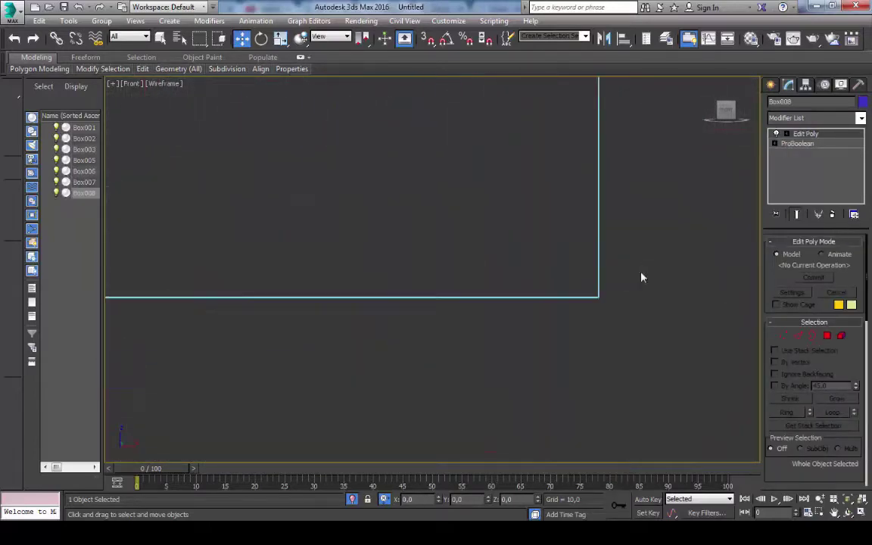
alt+middle_drag(641, 278, 530, 227)
key(1)
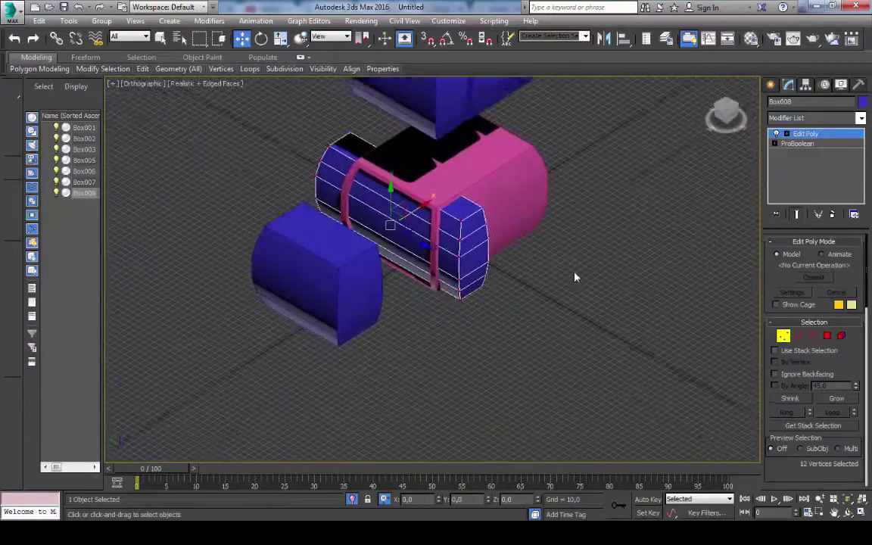
scroll(522, 129, down, 3)
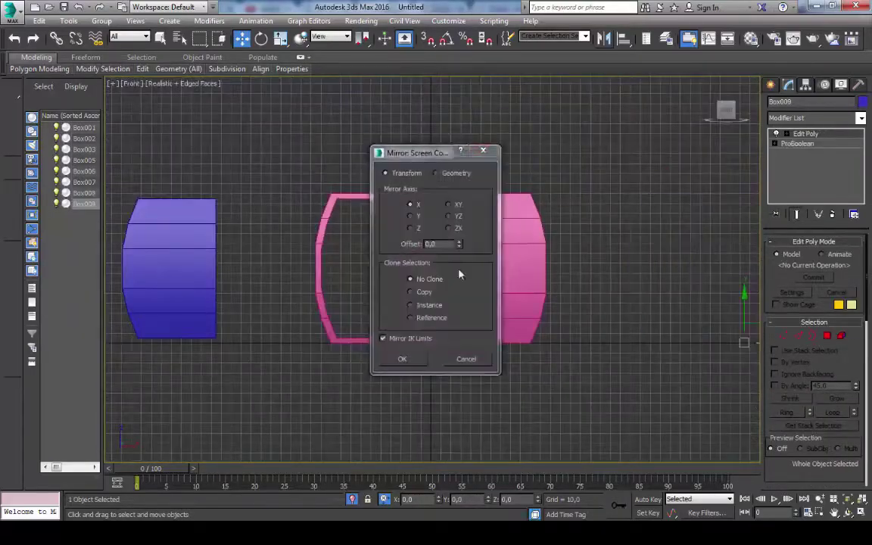
Check the mirrored panels in wireframe and select the right-hand blue panel Box010.
key(F3)
scroll(417, 319, up, 10)
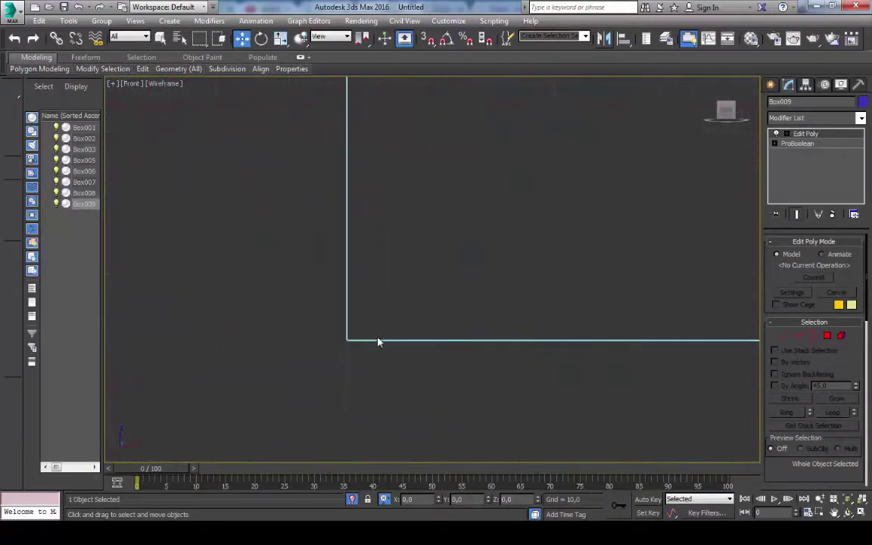
scroll(458, 338, down, 10)
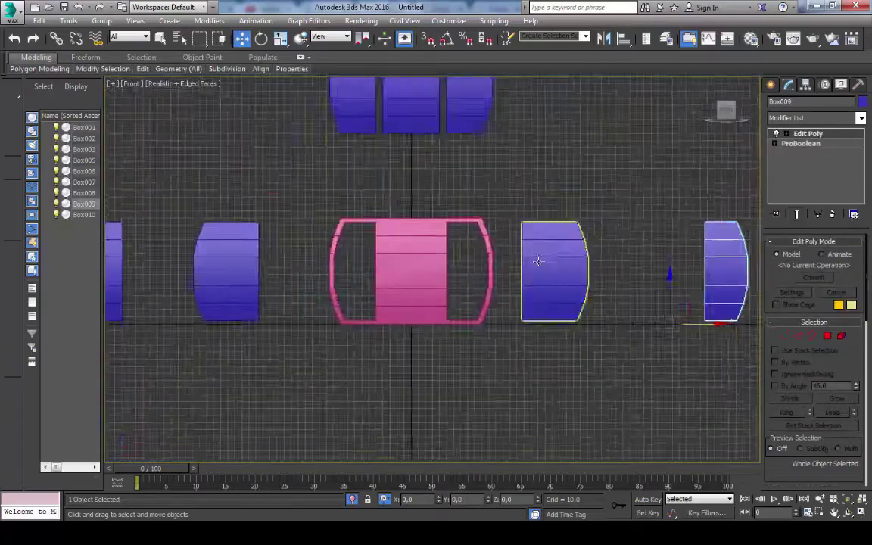
click(430, 324)
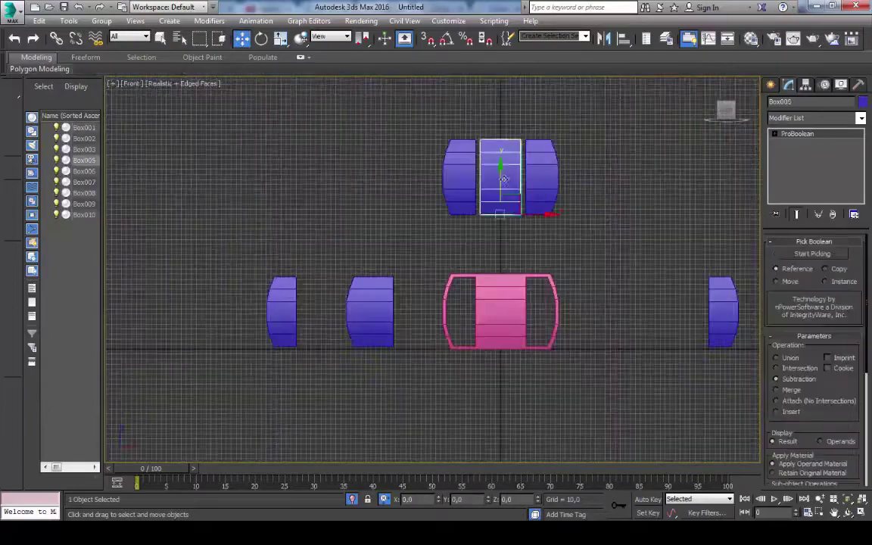
Frame Box011 and add an Edit Poly modifier to it.
scroll(416, 265, up, 10)
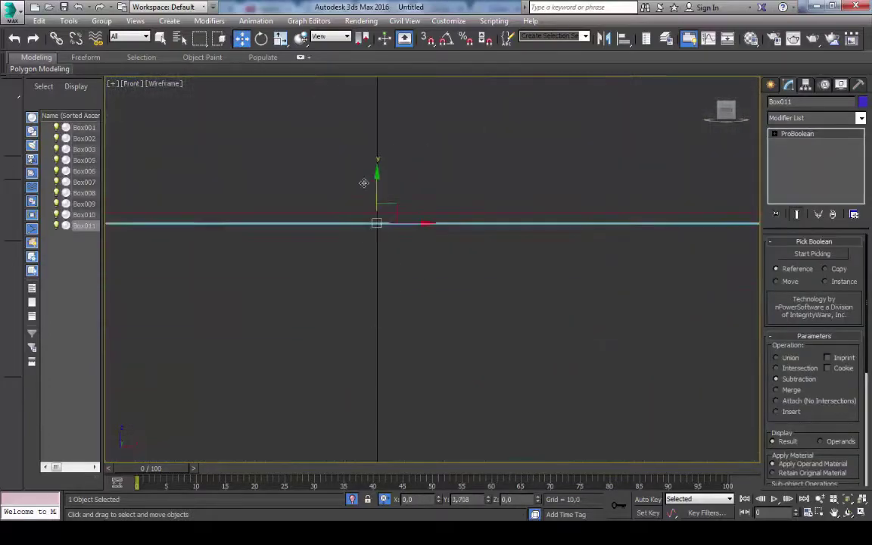
key(z)
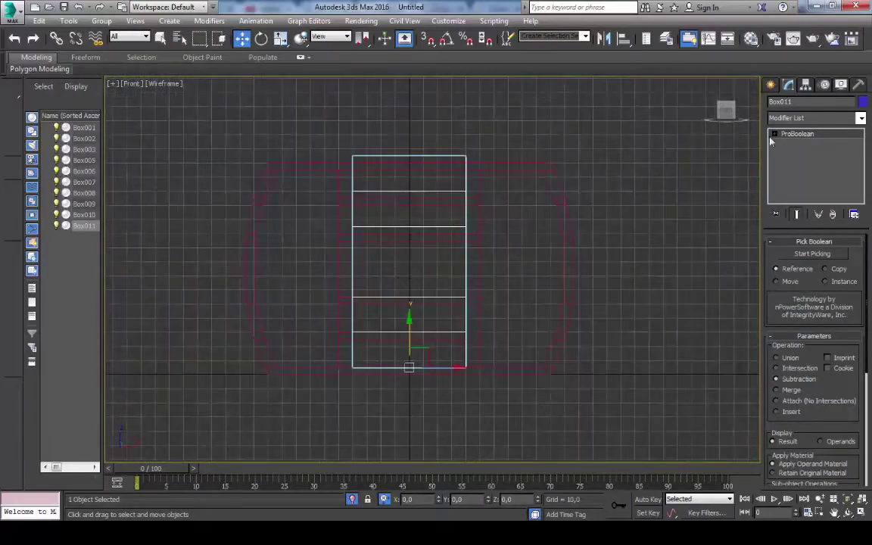
click(794, 118)
click(813, 311)
Select and reshape a group of Box011's vertices, then leave vertex editing.
scroll(405, 177, up, 3)
scroll(282, 185, up, 3)
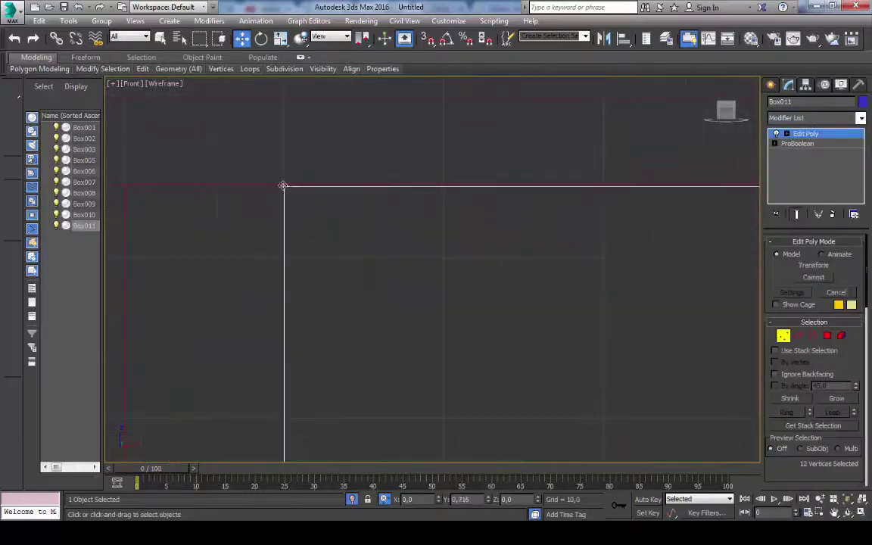
alt+middle_drag(342, 226, 451, 279)
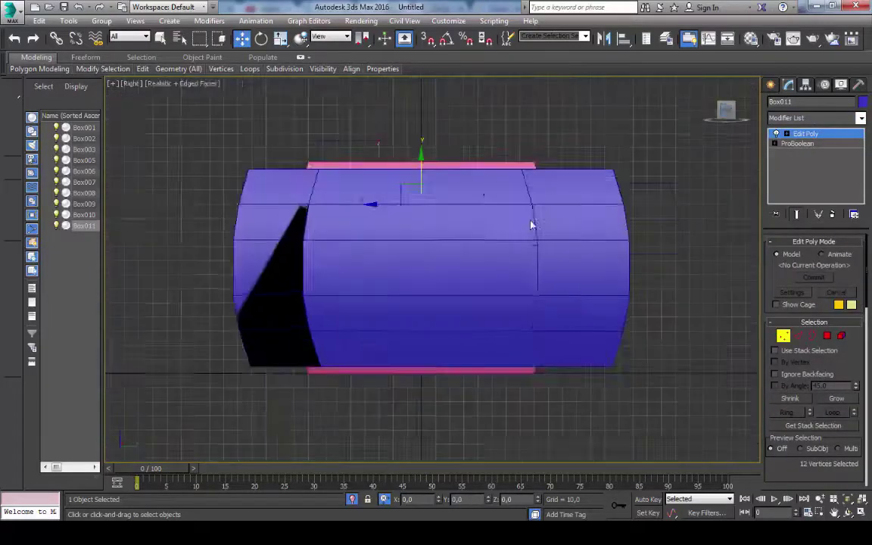
key(F3)
drag(399, 129, 513, 378)
alt+middle_drag(513, 378, 650, 266)
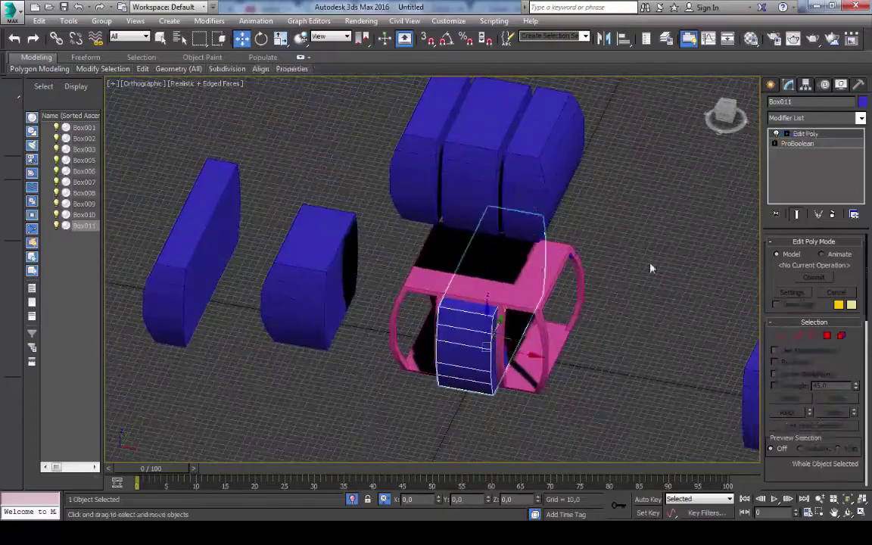
click(420, 211)
Move Box011 out in front of the pink cabin's front opening.
scroll(462, 251, up, 2)
click(461, 251)
alt+middle_drag(461, 252, 430, 330)
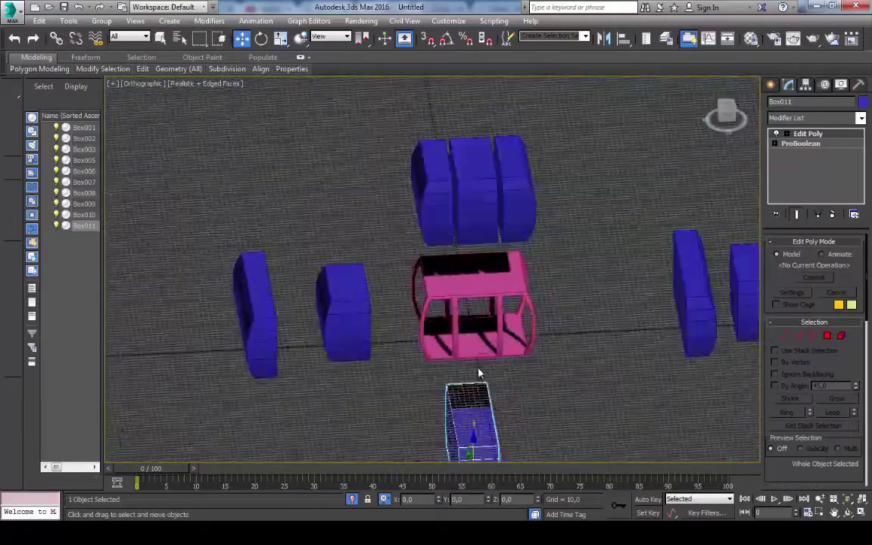
key(f)
drag(183, 224, 319, 340)
Isolate Box012 with Alt+Q and enter vertex editing in wireframe.
scroll(525, 192, down, 3)
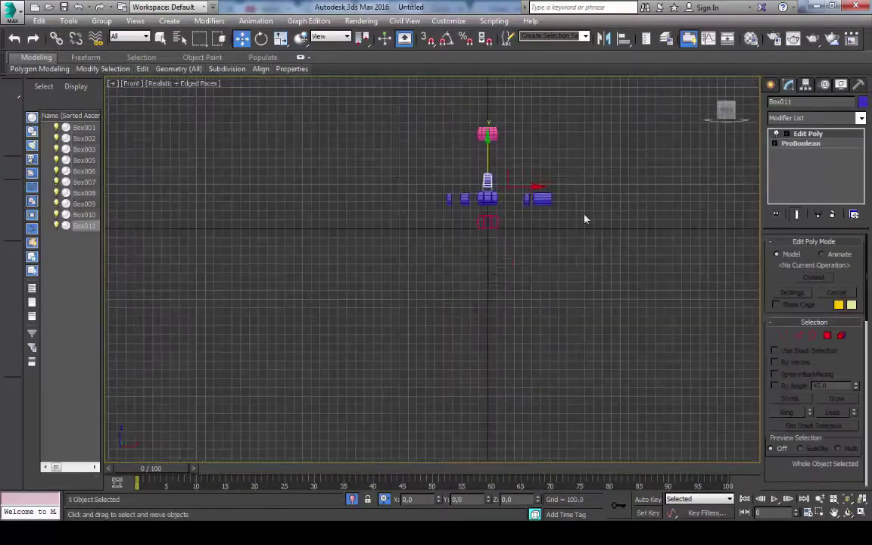
key(alt+q)
scroll(428, 193, up, 3)
scroll(428, 193, up, 3)
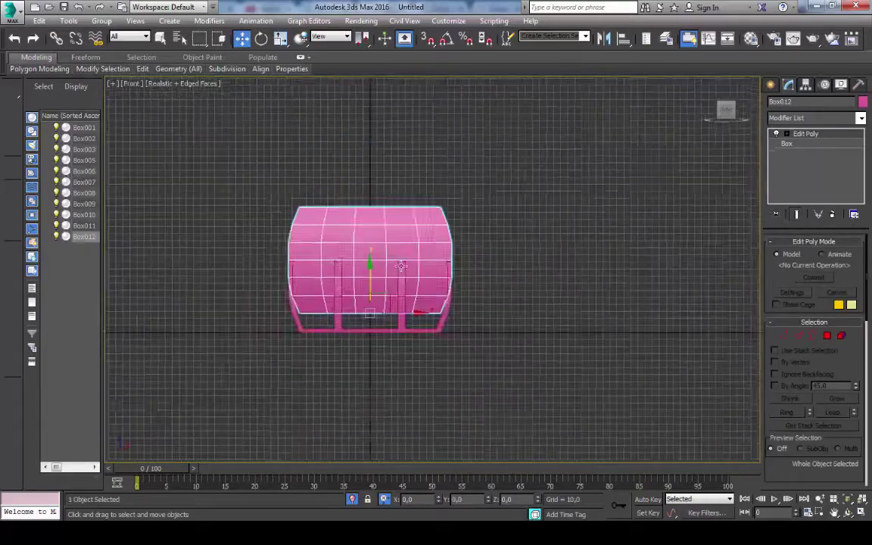
key(F3)
scroll(344, 275, up, 3)
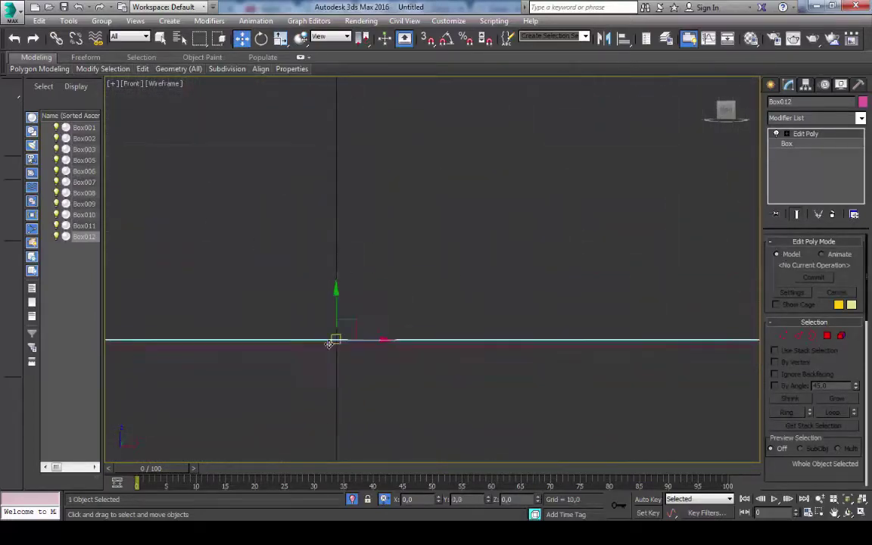
key(1)
scroll(394, 303, down, 5)
scroll(459, 296, up, 3)
scroll(470, 333, up, 2)
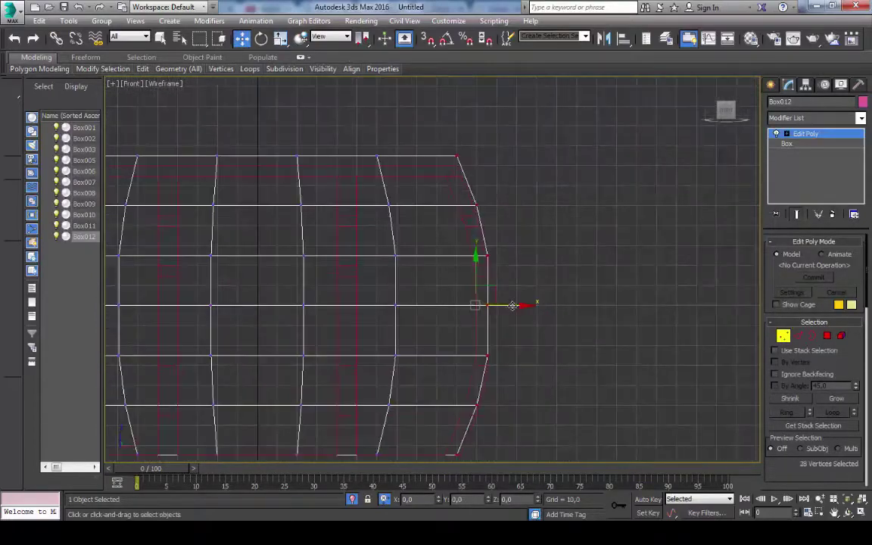
scroll(556, 282, down, 3)
scroll(442, 358, up, 5)
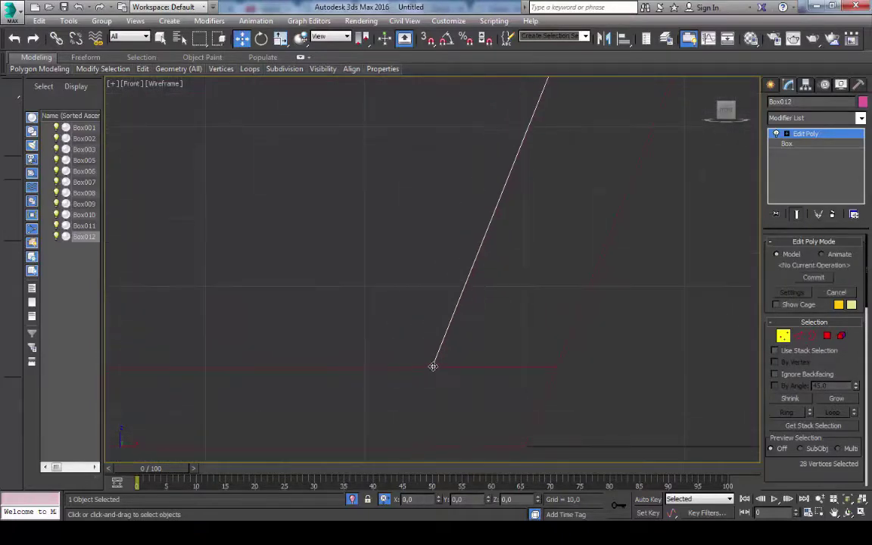
scroll(432, 367, down, 3)
scroll(494, 220, down, 3)
scroll(256, 391, up, 5)
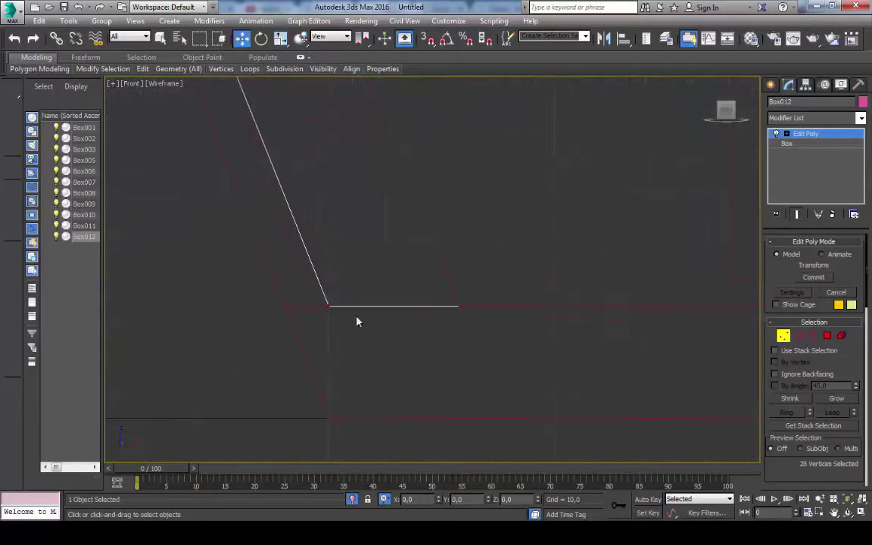
scroll(331, 292, down, 3)
key(F3)
scroll(229, 305, up, 4)
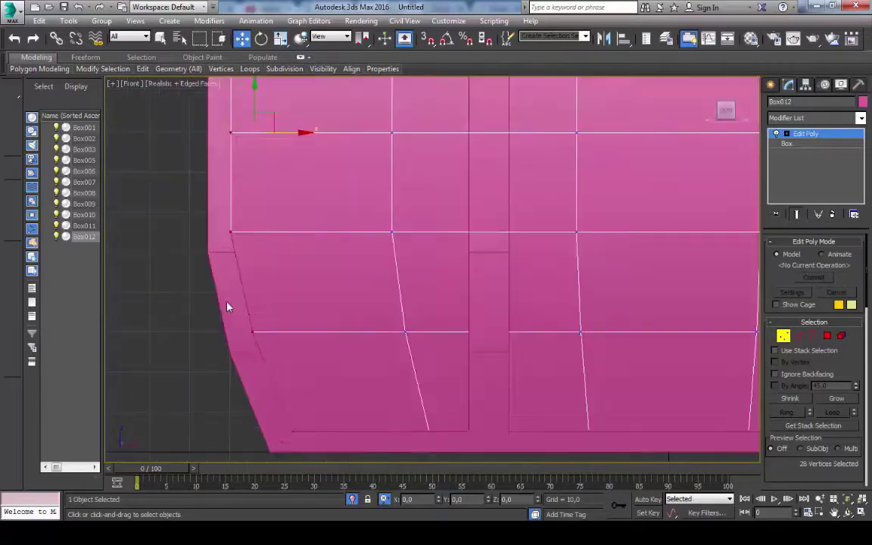
key(F3)
scroll(570, 307, down, 2)
scroll(228, 335, up, 5)
scroll(220, 331, up, 3)
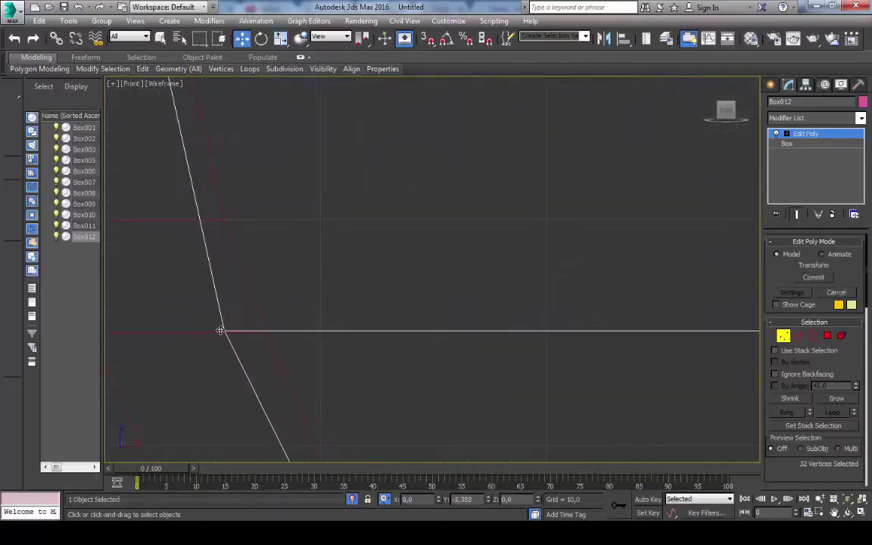
scroll(220, 270, down, 4)
Select and move Box012's vertices along its left side, corner and lower row to slant the sides.
drag(551, 273, 204, 234)
scroll(328, 287, up, 4)
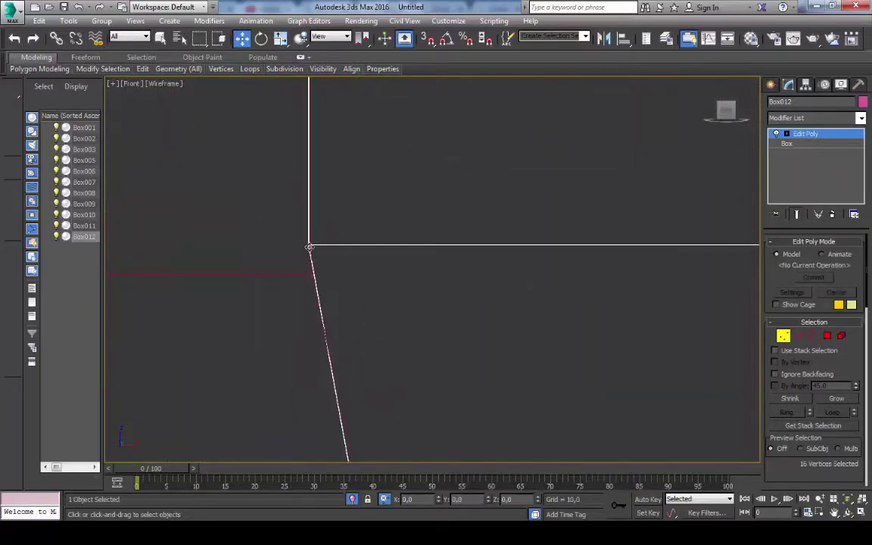
scroll(311, 214, down, 3)
scroll(681, 282, down, 2)
scroll(361, 271, up, 5)
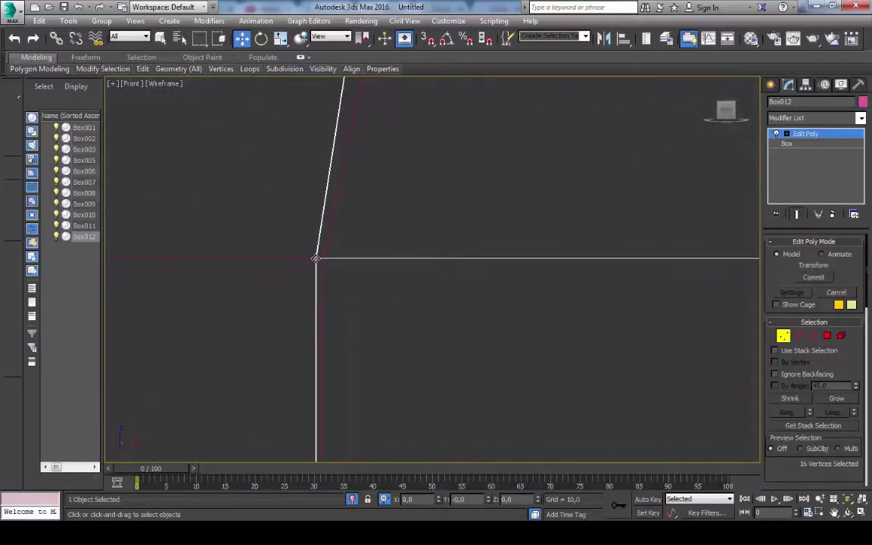
scroll(315, 258, down, 3)
drag(346, 227, 405, 208)
scroll(405, 208, up, 2)
scroll(353, 226, up, 3)
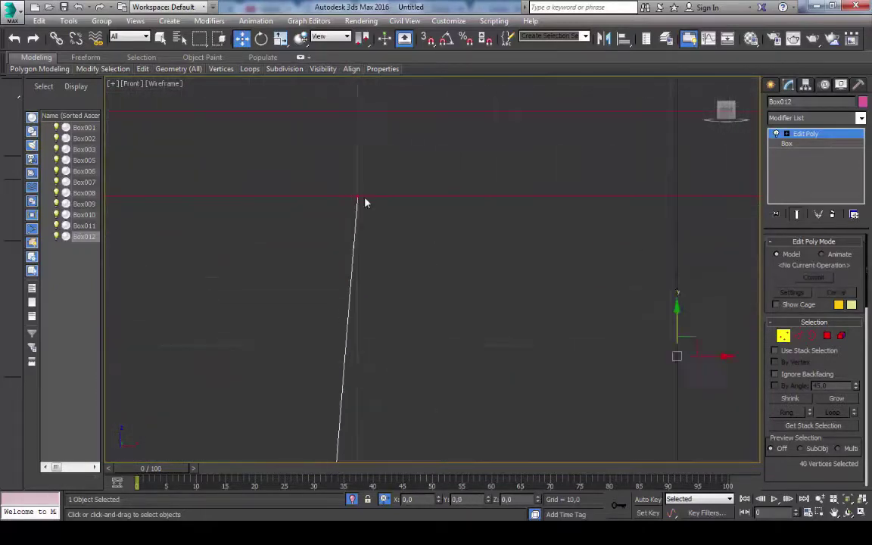
scroll(364, 202, down, 4)
scroll(376, 241, up, 1)
scroll(244, 283, up, 3)
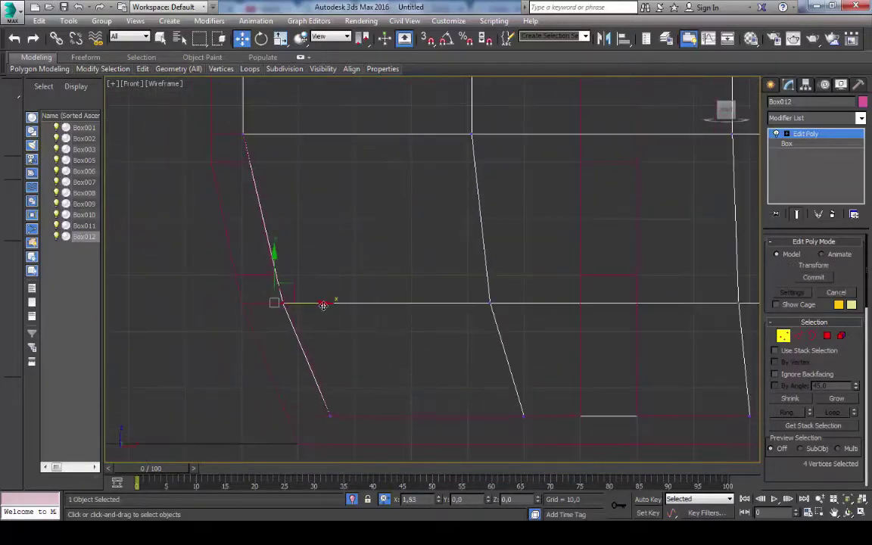
scroll(377, 298, up, 2)
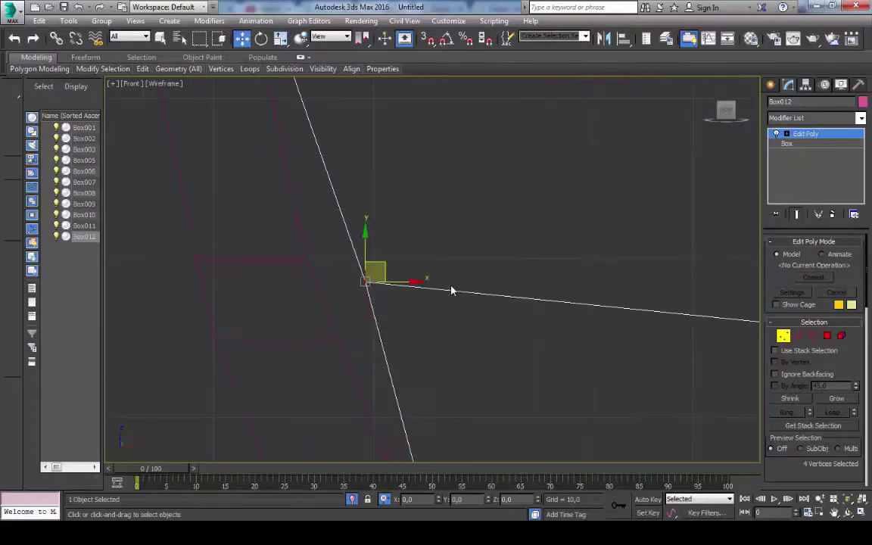
scroll(451, 290, down, 4)
drag(609, 274, 242, 253)
scroll(370, 305, up, 4)
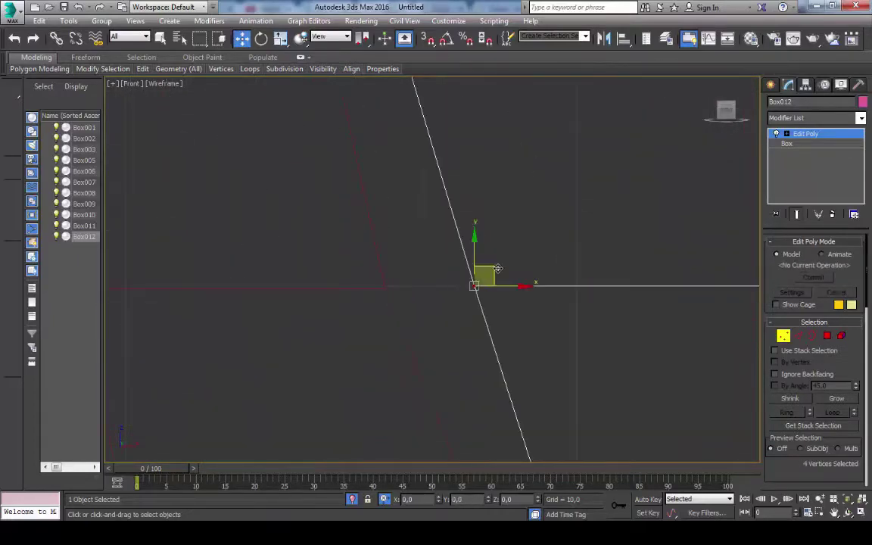
scroll(497, 269, down, 2)
scroll(461, 234, up, 2)
scroll(462, 233, down, 4)
drag(666, 250, 402, 227)
scroll(403, 228, up, 4)
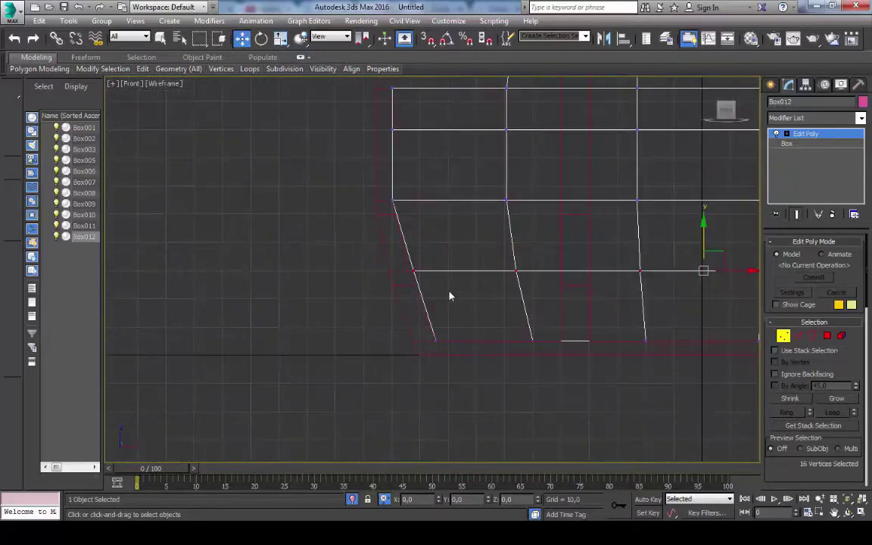
scroll(449, 296, up, 4)
Adjust four vertices of Box012's slanted left edge and check the shape in 3D.
middle_drag(450, 296, 470, 297)
scroll(290, 196, down, 4)
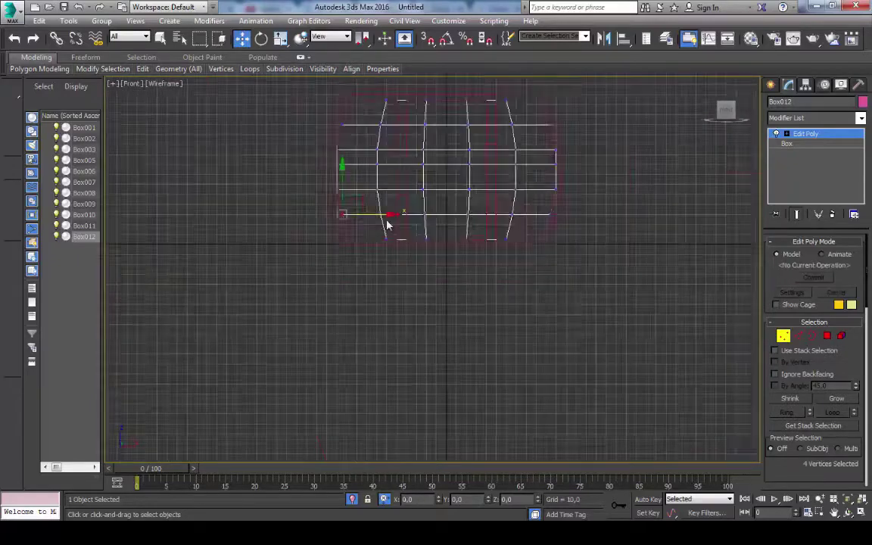
scroll(468, 260, up, 4)
scroll(523, 232, down, 4)
key(ctrl+a)
scroll(448, 261, up, 4)
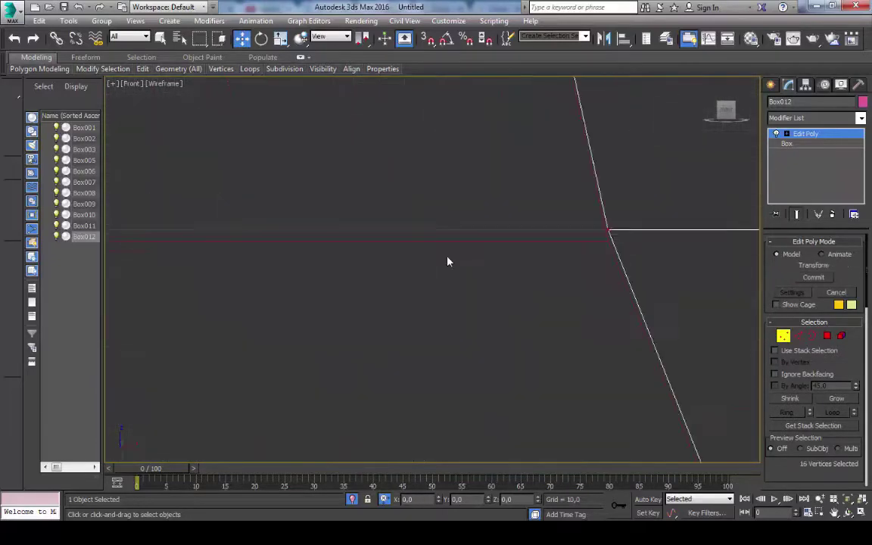
click(385, 281)
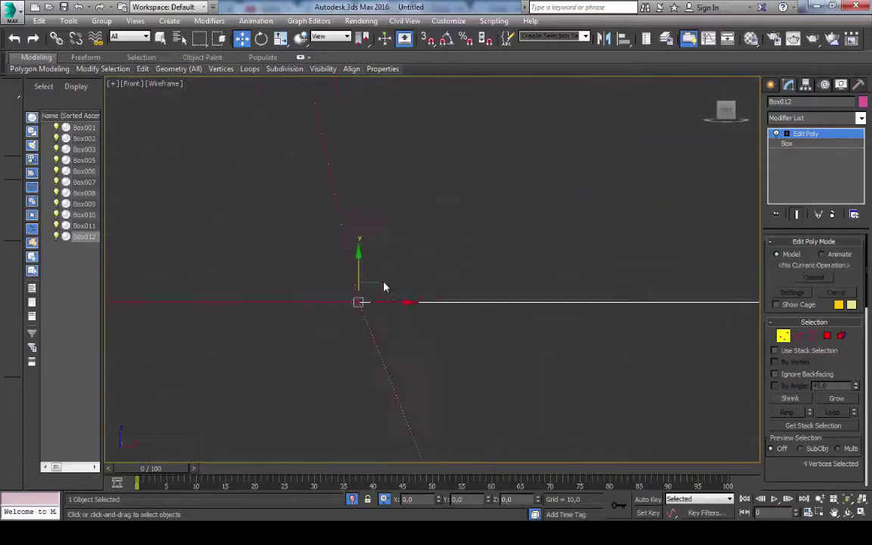
scroll(389, 249, down, 4)
scroll(452, 238, down, 3)
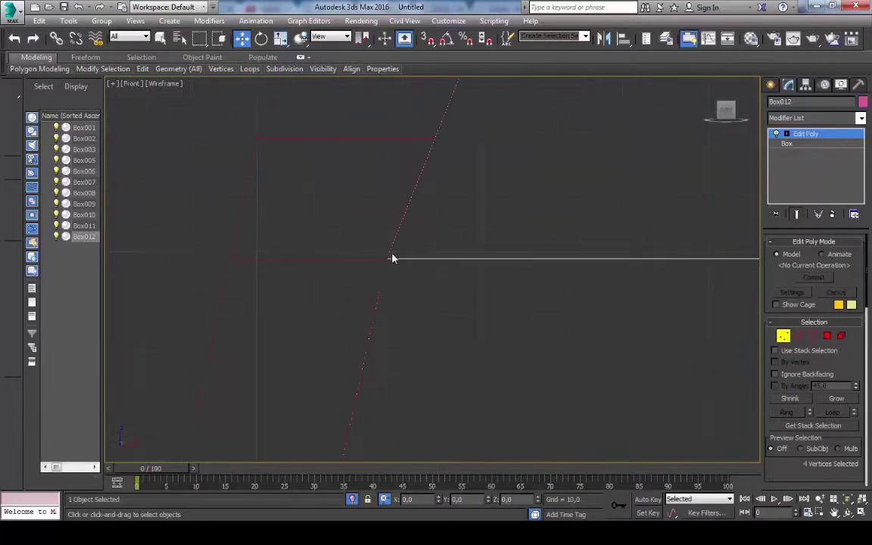
scroll(392, 259, down, 4)
scroll(399, 192, up, 4)
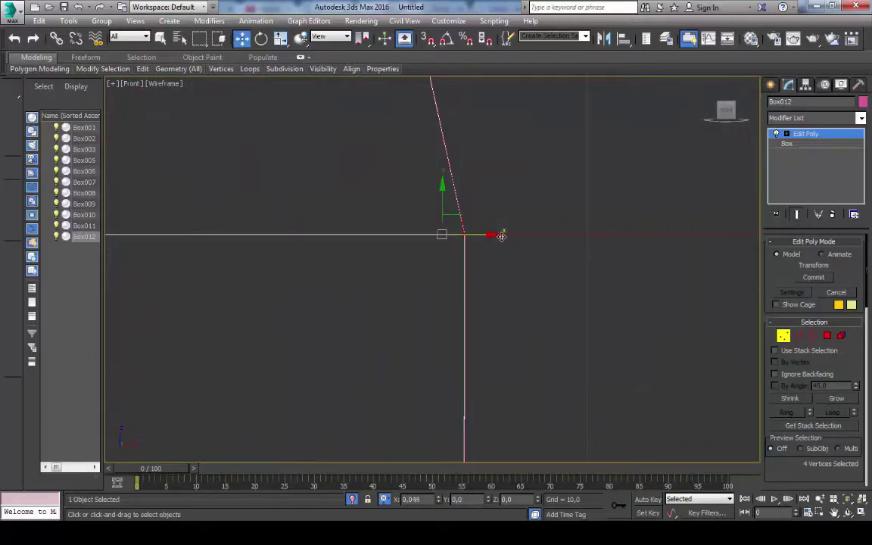
scroll(501, 235, down, 4)
alt+middle_drag(501, 235, 575, 211)
key(F3)
Make Box012 blue, then taper one side edge's vertices in the left view and inspect it.
click(862, 101)
click(497, 330)
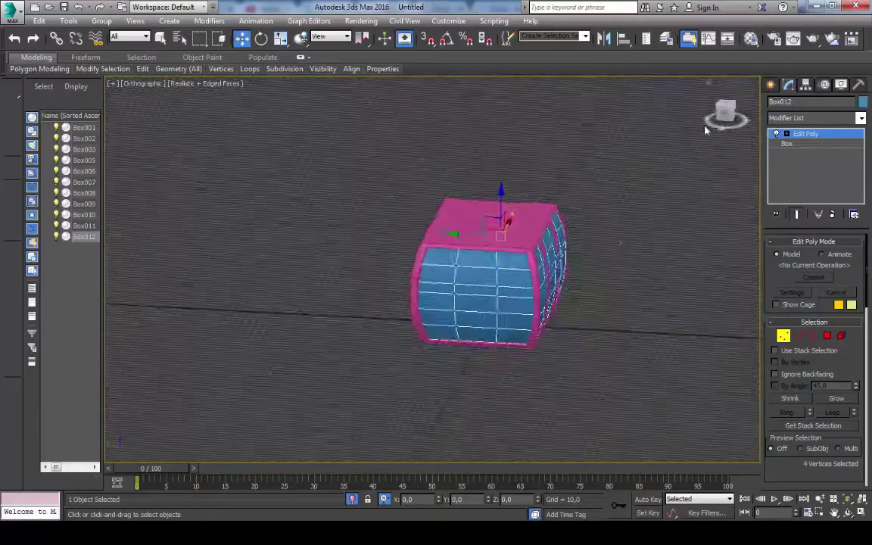
key(l)
key(F3)
scroll(525, 224, up, 4)
scroll(439, 297, up, 3)
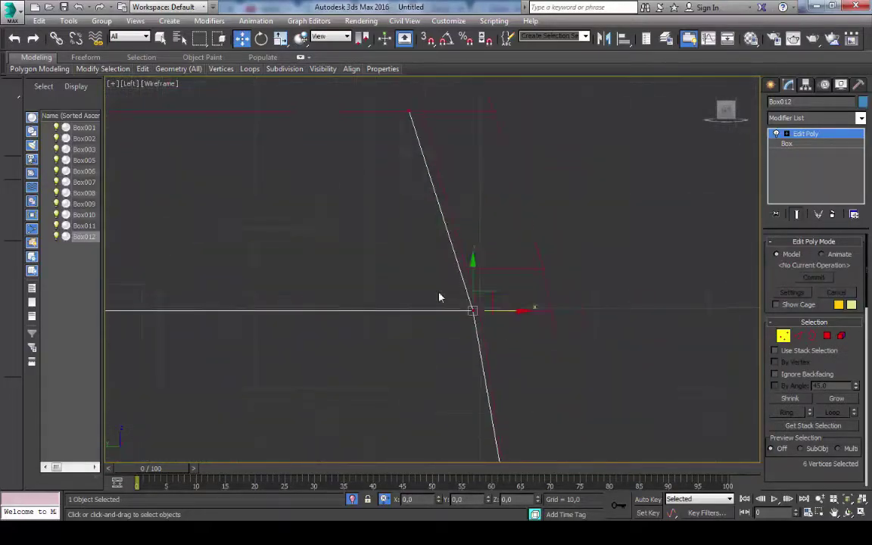
scroll(401, 151, down, 3)
scroll(401, 151, down, 3)
key(ctrl+a)
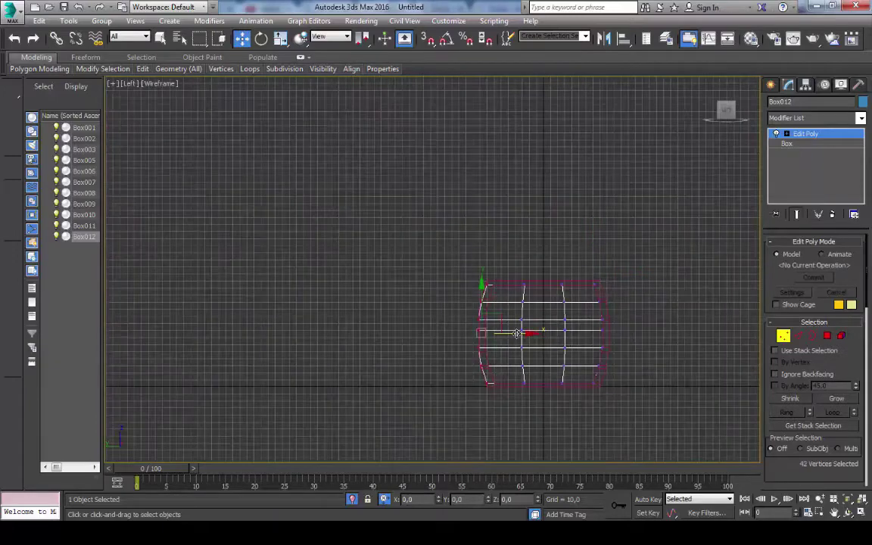
scroll(560, 270, up, 5)
scroll(442, 299, down, 3)
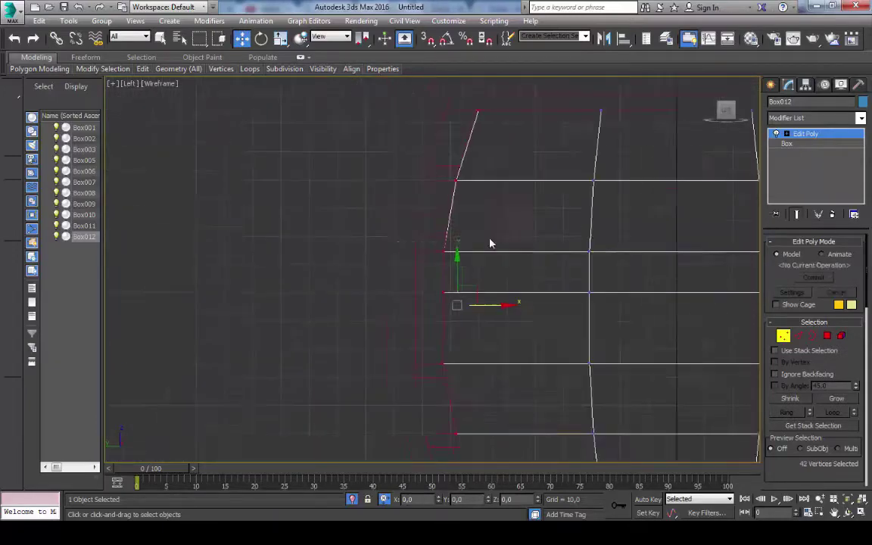
middle_drag(491, 243, 495, 253)
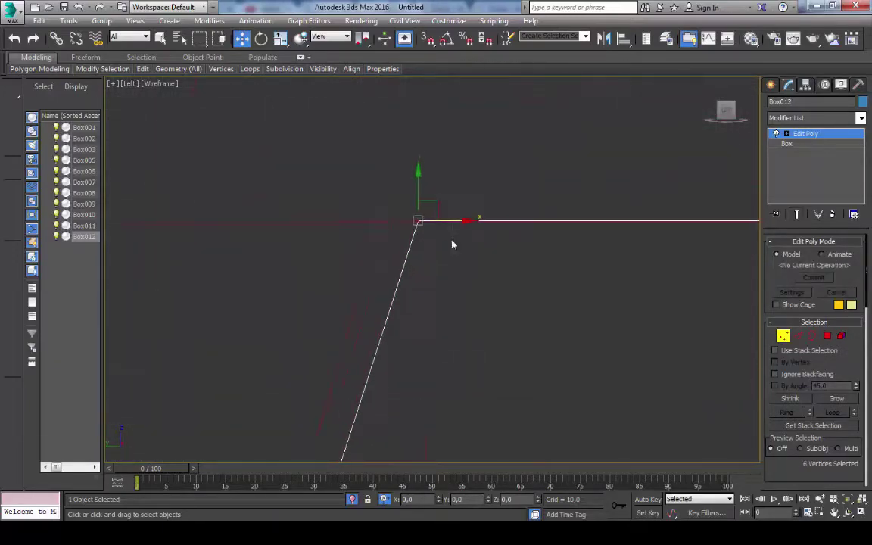
scroll(452, 244, down, 3)
scroll(415, 282, up, 4)
scroll(415, 249, down, 3)
key(F3)
mouse_move(415, 249)
alt+middle_down()
mouse_move(609, 287)
mouse_move(495, 266)
alt+middle_up()
click(552, 259)
In the right view, clone the lower box upward as Box013 and set its Y position to 0.
key(r)
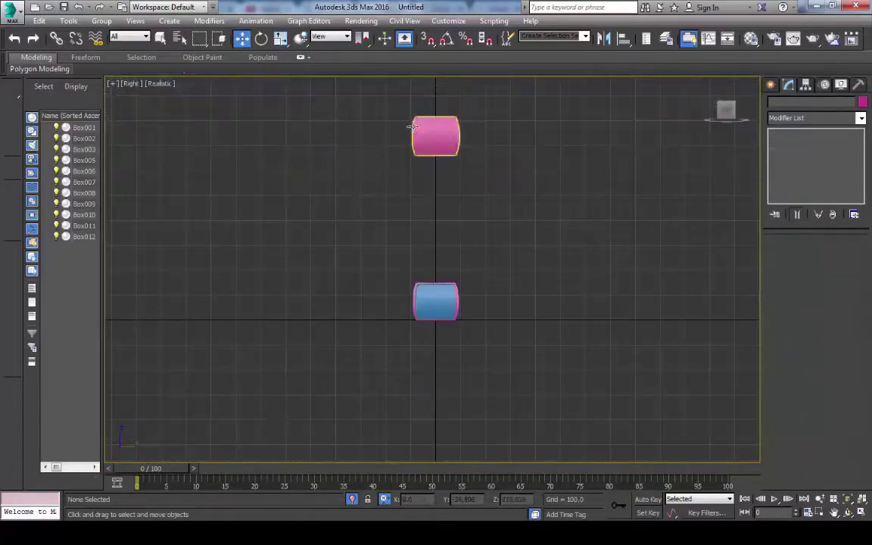
shift+drag(438, 284, 437, 124)
key(Return)
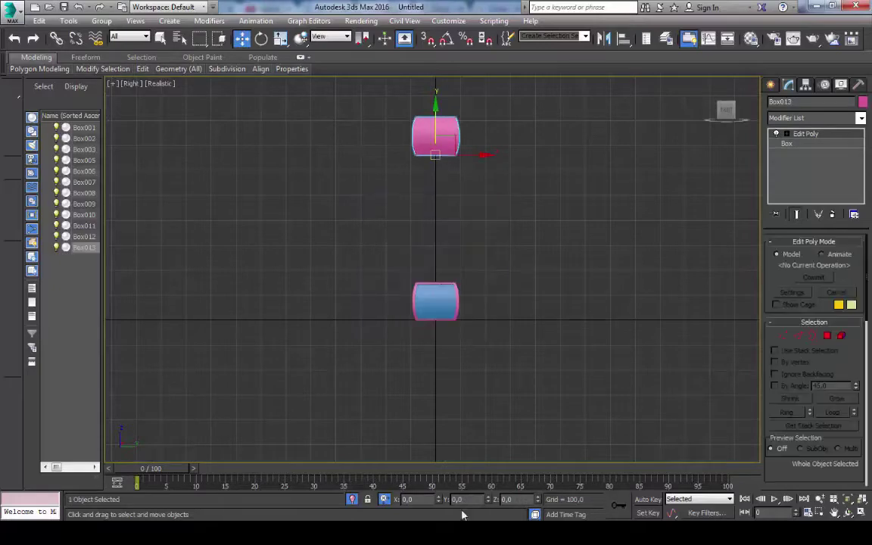
scroll(525, 346, down, 3)
text(-2)
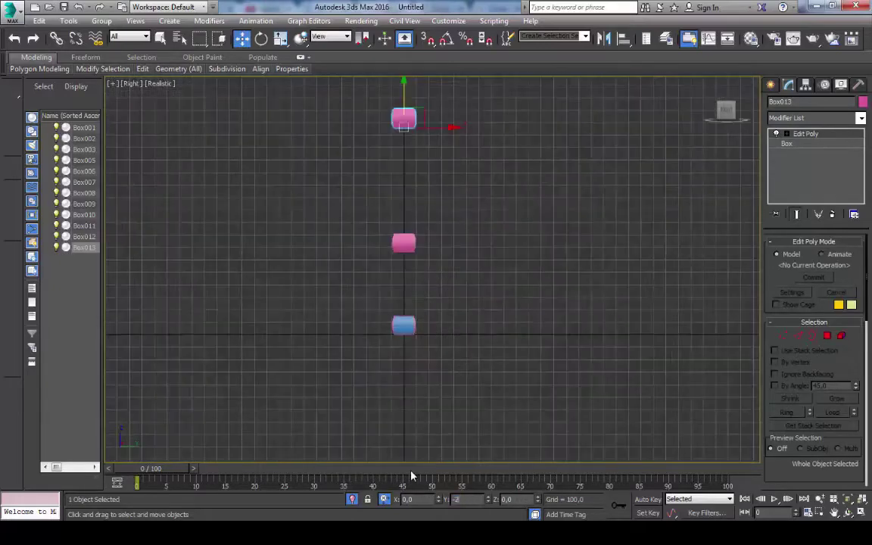
key(Return)
key(z)
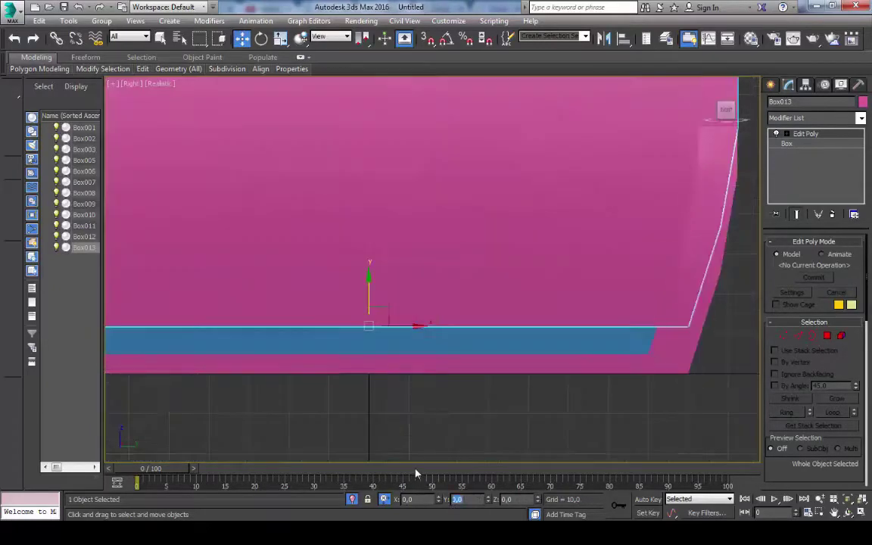
Adjust Box013's vertices in wireframe vertex mode.
key(F3)
scroll(529, 315, down, 3)
scroll(558, 313, up, 2)
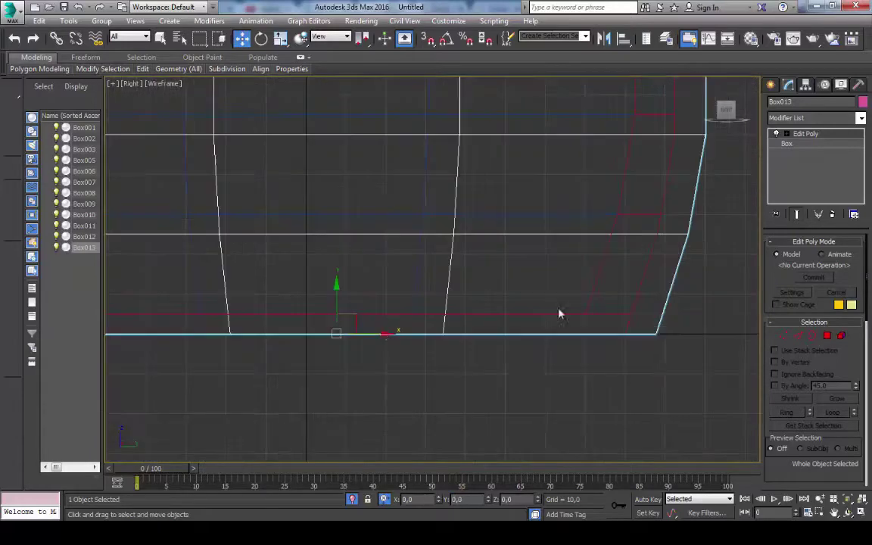
key(1)
scroll(605, 303, down, 3)
scroll(507, 269, up, 3)
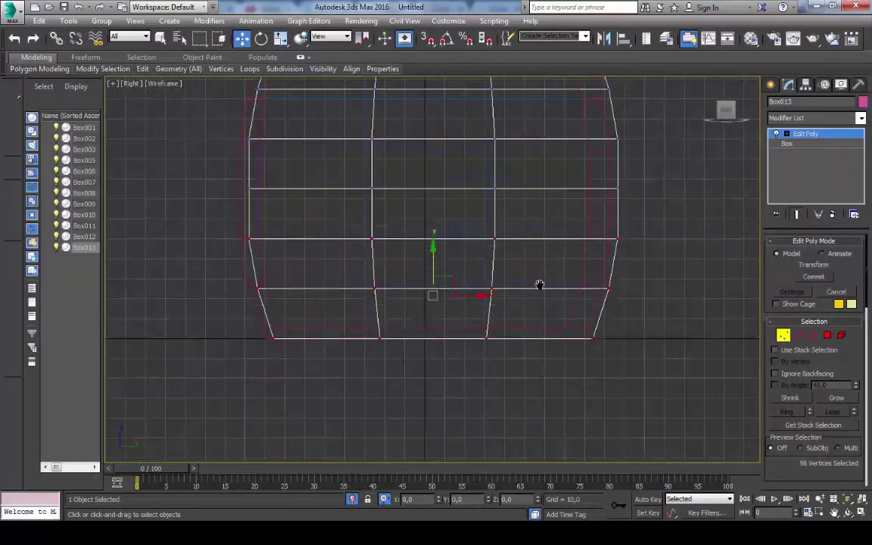
scroll(538, 286, up, 2)
scroll(358, 165, down, 3)
scroll(480, 214, up, 3)
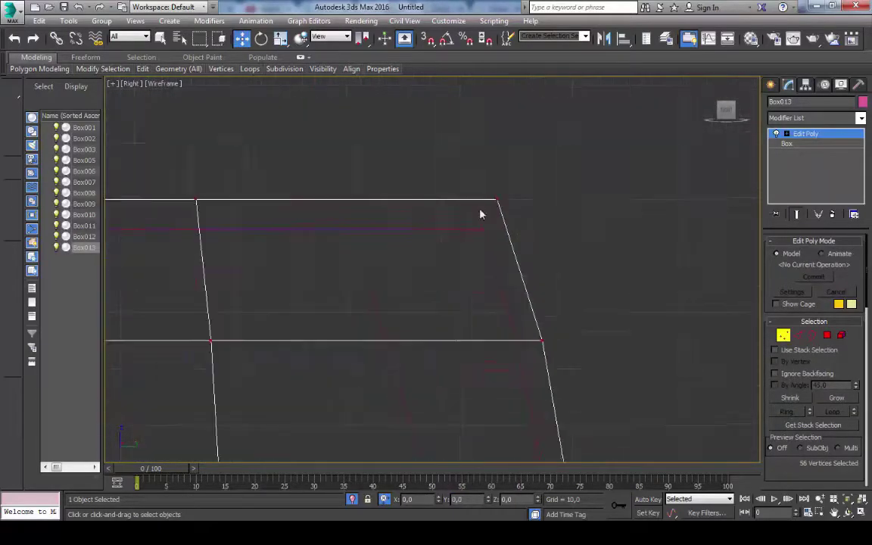
scroll(526, 227, down, 4)
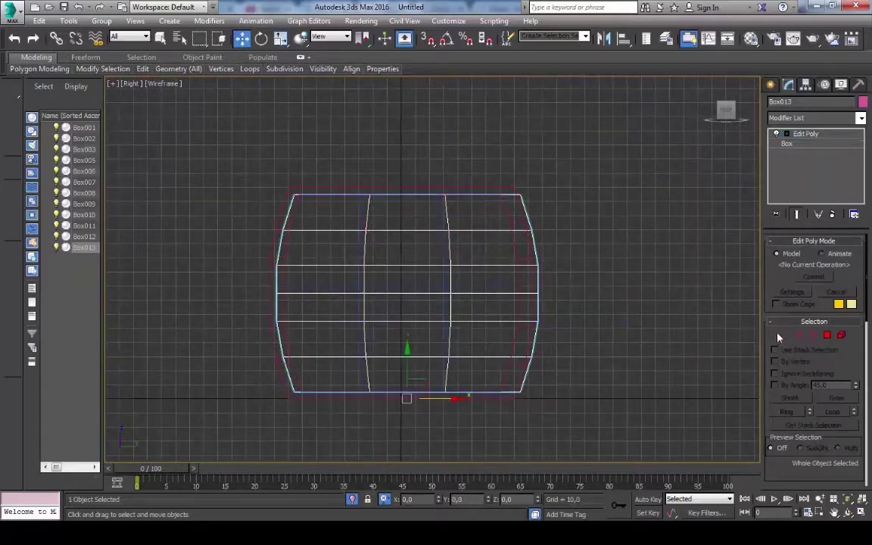
Clone the cabin box again as Box014 and reshape its vertices into a tapered body.
shift+drag(406, 348, 388, 328)
scroll(389, 328, up, 5)
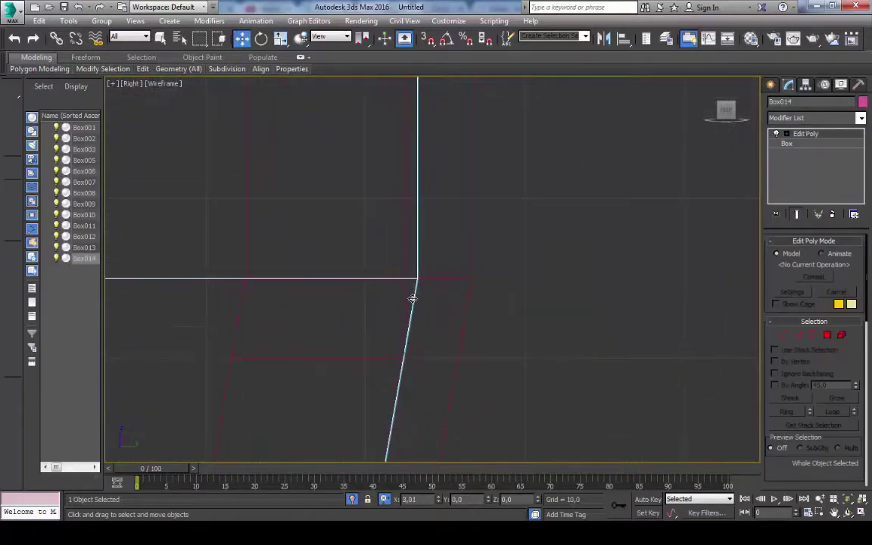
scroll(411, 298, down, 3)
mouse_move(492, 302)
middle_down()
mouse_move(497, 341)
mouse_move(499, 227)
middle_up()
scroll(496, 341, up, 3)
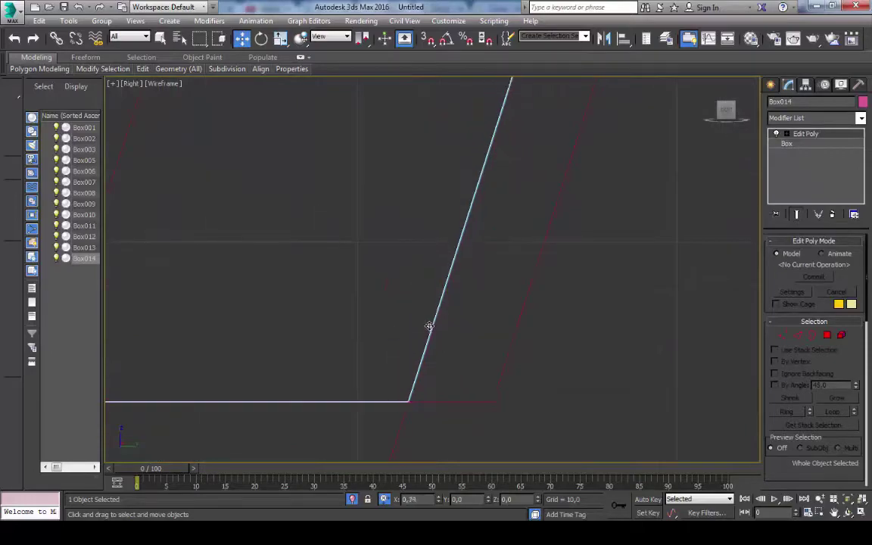
scroll(535, 313, down, 3)
scroll(522, 283, down, 2)
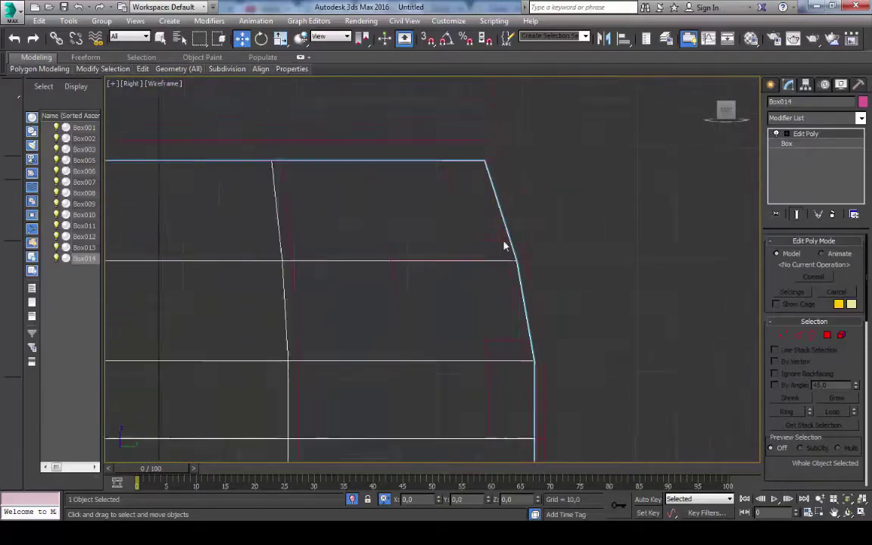
scroll(268, 188, down, 4)
key(1)
Return to a shaded back view and orbit around the pink-and-grey cabin.
key(k)
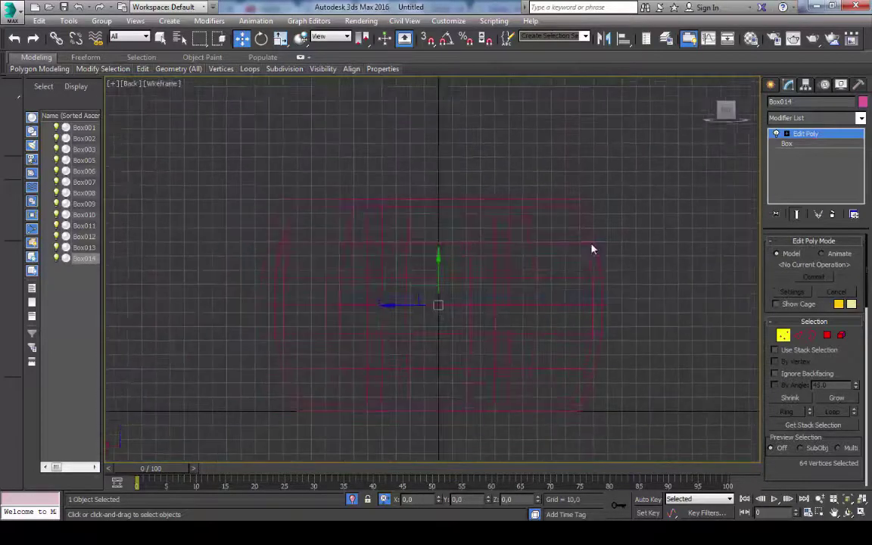
key(F3)
mouse_move(369, 280)
alt+middle_down()
mouse_move(450, 328)
mouse_move(645, 347)
mouse_move(321, 286)
alt+middle_up()
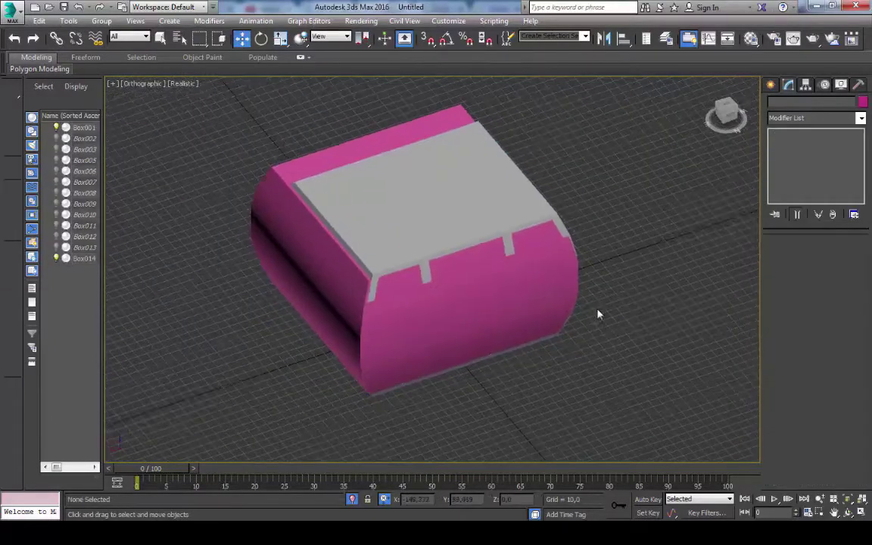
alt+middle_drag(597, 314, 649, 191)
With grid snap on, draw two cutter boxes over the cabin's left and right sides.
key(k)
key(F3)
click(787, 84)
click(791, 161)
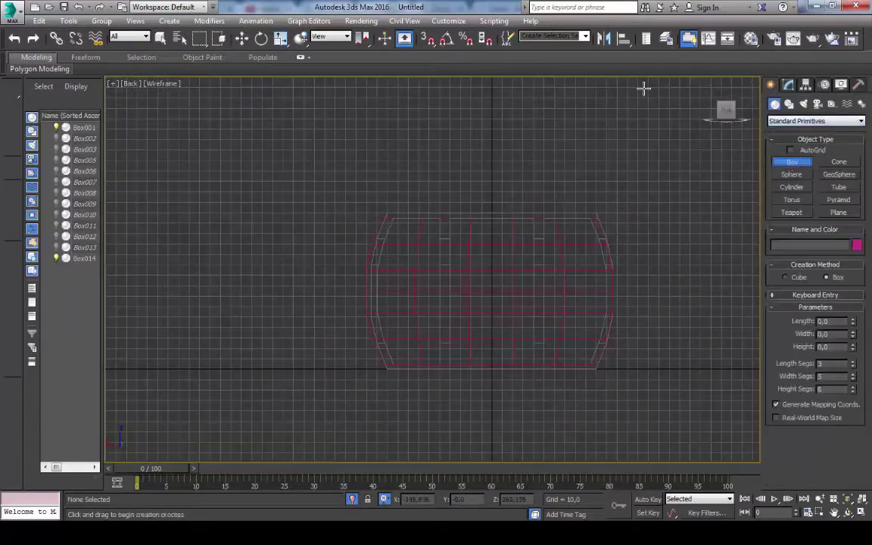
scroll(453, 220, up, 3)
key(F3)
key(s)
drag(216, 119, 378, 413)
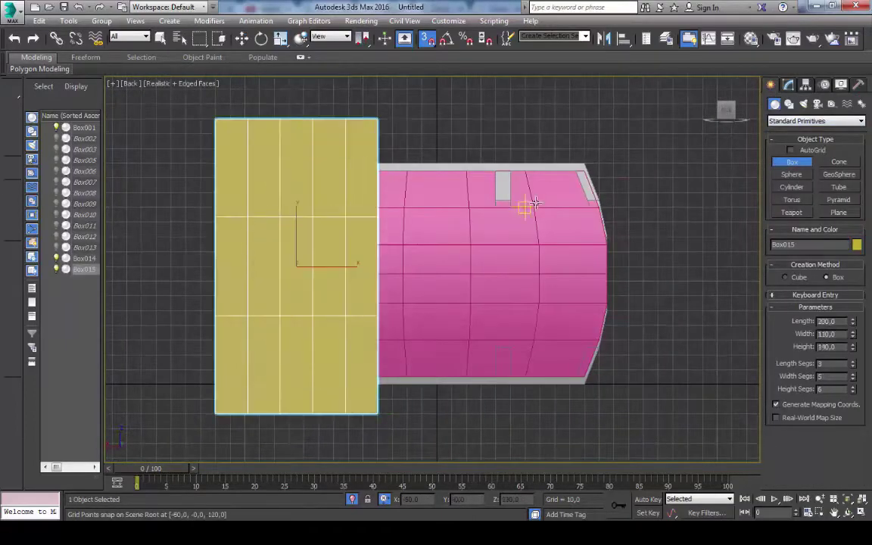
mouse_move(641, 121)
mouse_down()
mouse_move(502, 307)
mouse_move(494, 415)
mouse_up()
click(555, 263)
mouse_move(554, 263)
alt+middle_down()
mouse_move(551, 302)
mouse_move(530, 318)
alt+middle_up()
Select the pink cabin shell Box014 as the boolean base object.
key(w)
click(448, 388)
click(788, 84)
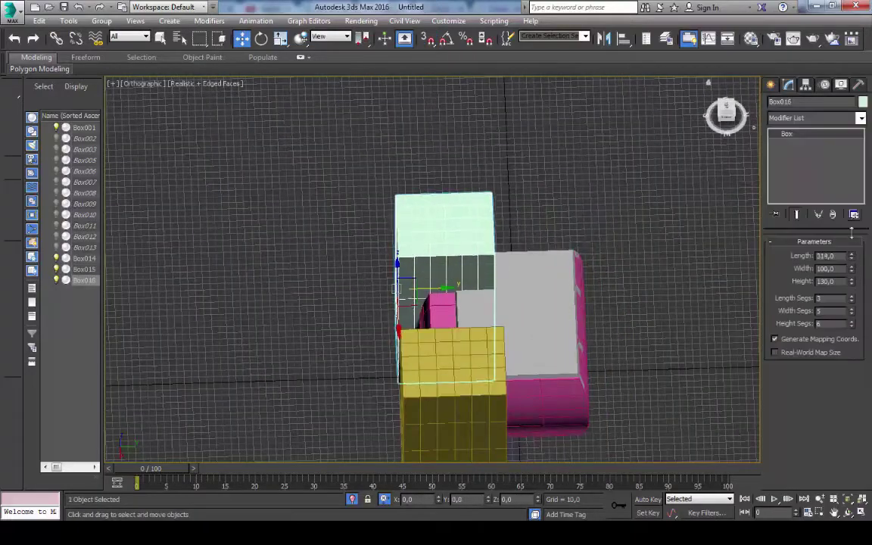
mouse_move(620, 355)
alt+middle_down()
mouse_move(663, 375)
mouse_move(564, 354)
alt+middle_up()
click(446, 198)
scroll(447, 198, up, 5)
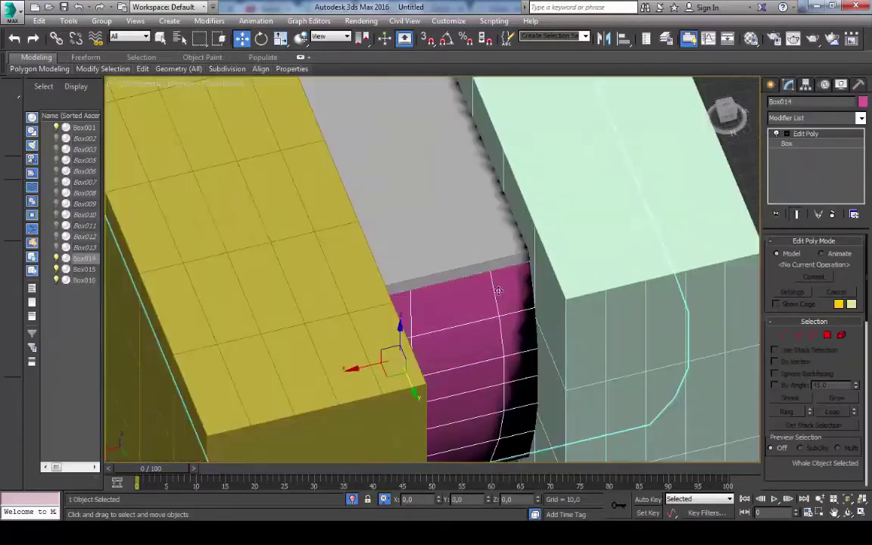
scroll(447, 288, down, 1)
Subtract both cutter boxes from Box014 with ProBoolean, then copy the hollow shell.
click(771, 84)
click(816, 121)
click(802, 147)
click(791, 225)
click(790, 290)
click(241, 38)
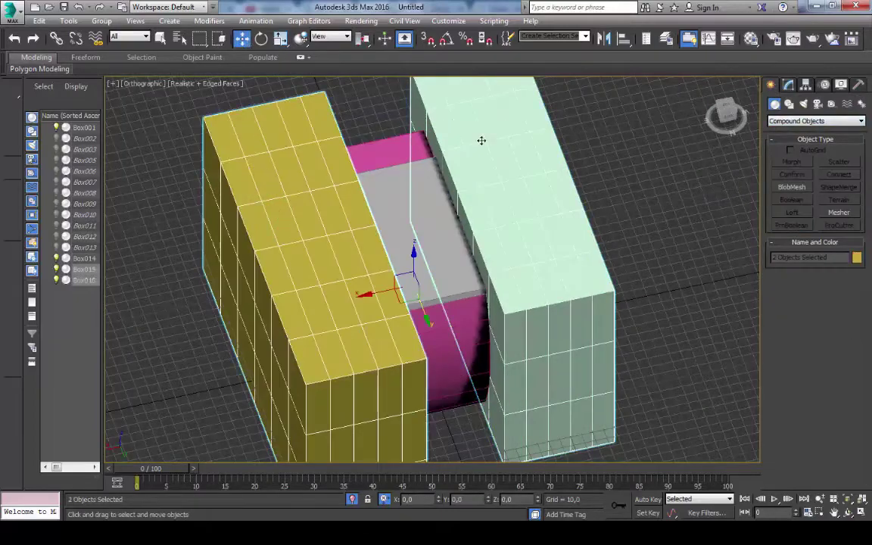
mouse_move(481, 140)
alt+middle_down()
mouse_move(511, 282)
mouse_move(399, 225)
alt+middle_up()
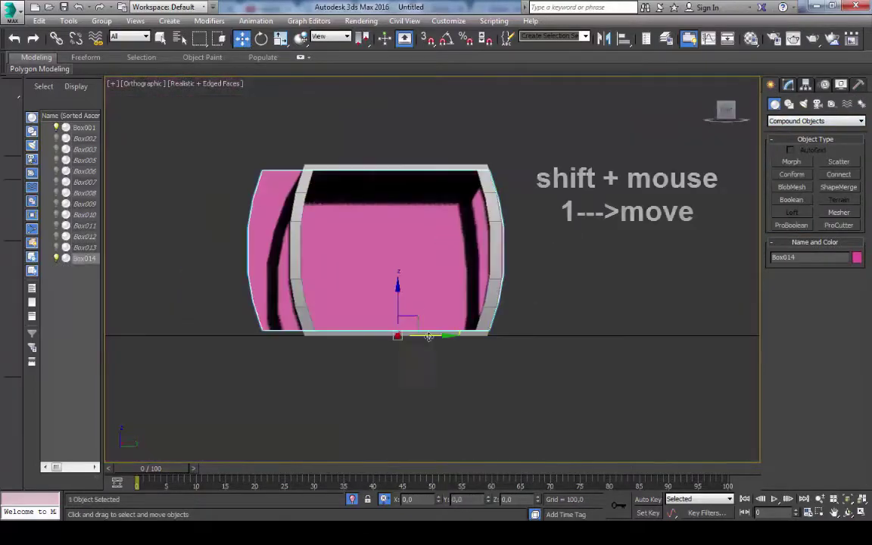
shift+drag(400, 225, 402, 227)
Confirm the shell copy and reselect the cabin shell in an angled view.
click(426, 315)
key(F3)
scroll(443, 307, up, 2)
scroll(451, 281, up, 4)
scroll(344, 289, down, 4)
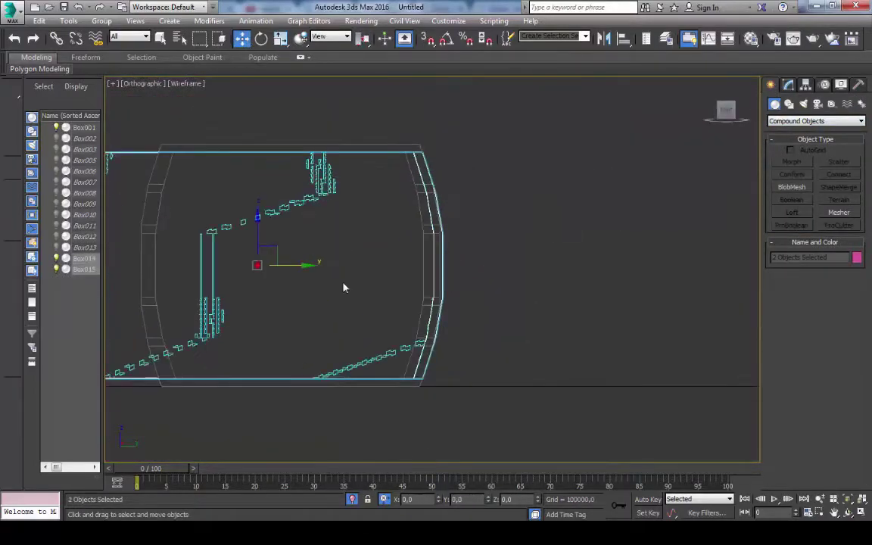
click(452, 286)
key(F3)
mouse_move(452, 286)
alt+middle_down()
mouse_move(506, 304)
mouse_move(467, 317)
mouse_move(558, 265)
alt+middle_up()
key(F3)
key(F3)
alt+middle_drag(239, 296, 556, 364)
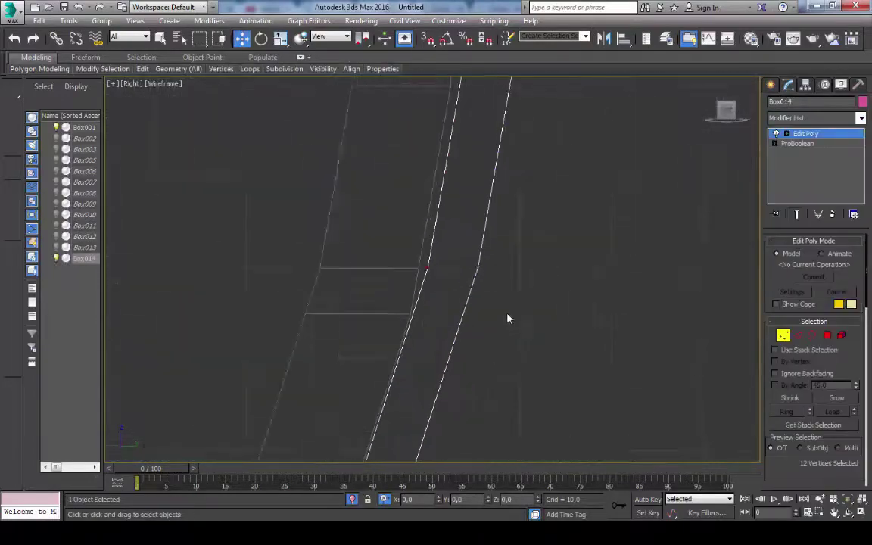
Move the door's top-edge vertices onto the cab's curved side profile.
mouse_move(526, 335)
middle_down()
mouse_move(519, 259)
mouse_move(477, 251)
mouse_move(508, 276)
middle_up()
scroll(460, 292, up, 3)
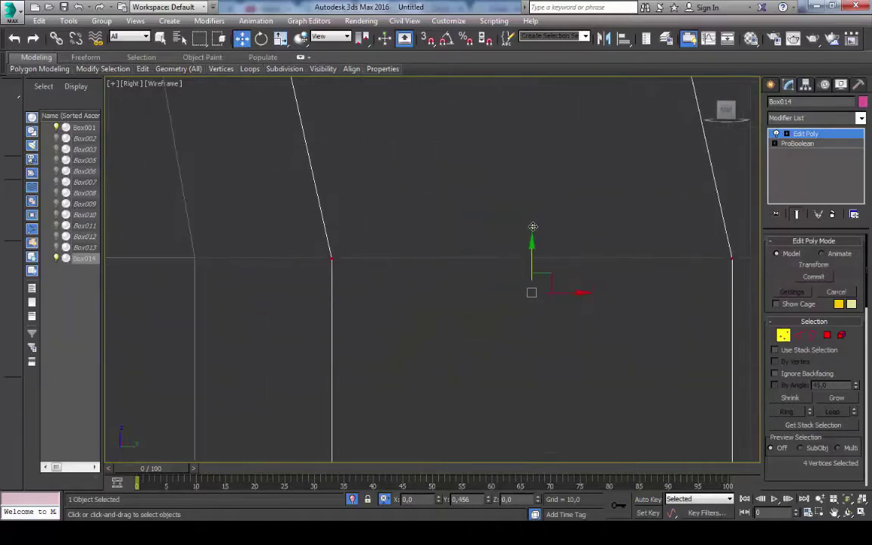
scroll(601, 319, down, 3)
scroll(440, 300, up, 4)
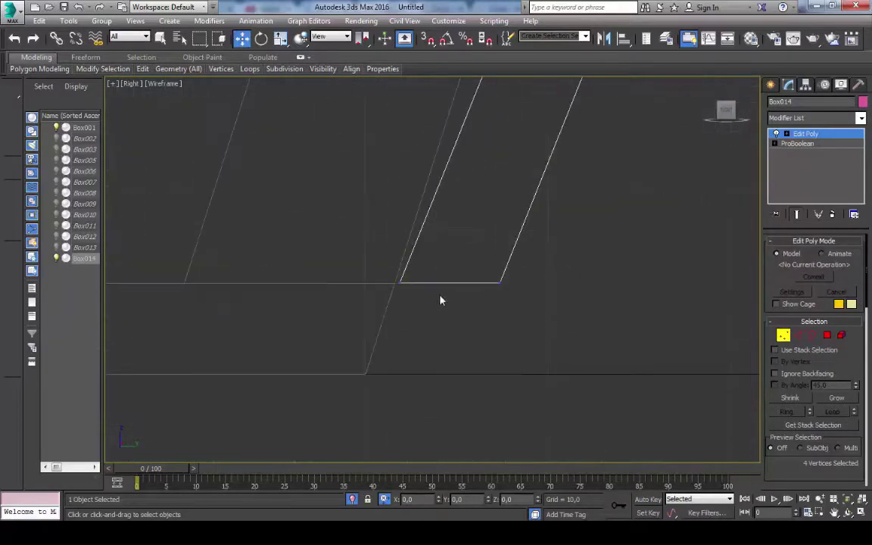
scroll(457, 247, down, 3)
drag(534, 131, 448, 108)
scroll(432, 351, up, 4)
scroll(408, 342, up, 2)
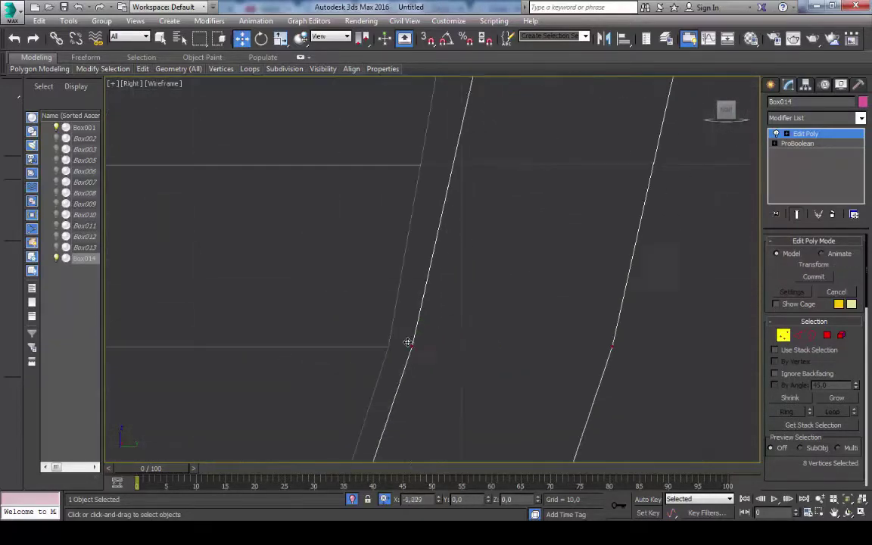
scroll(529, 326, down, 4)
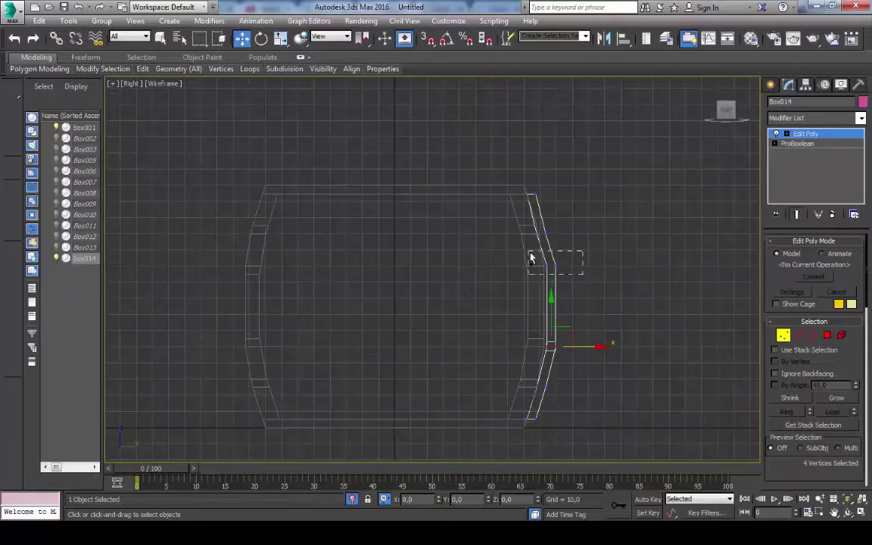
scroll(530, 253, up, 4)
scroll(461, 281, down, 3)
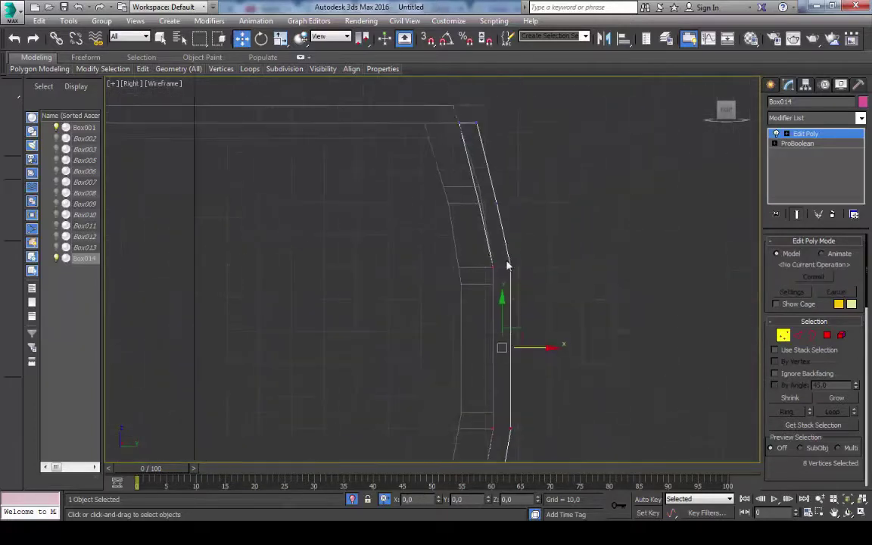
scroll(390, 246, up, 4)
Align the remaining side vertices to the profile and check the shaded cab.
middle_drag(401, 246, 442, 238)
middle_drag(564, 232, 329, 278)
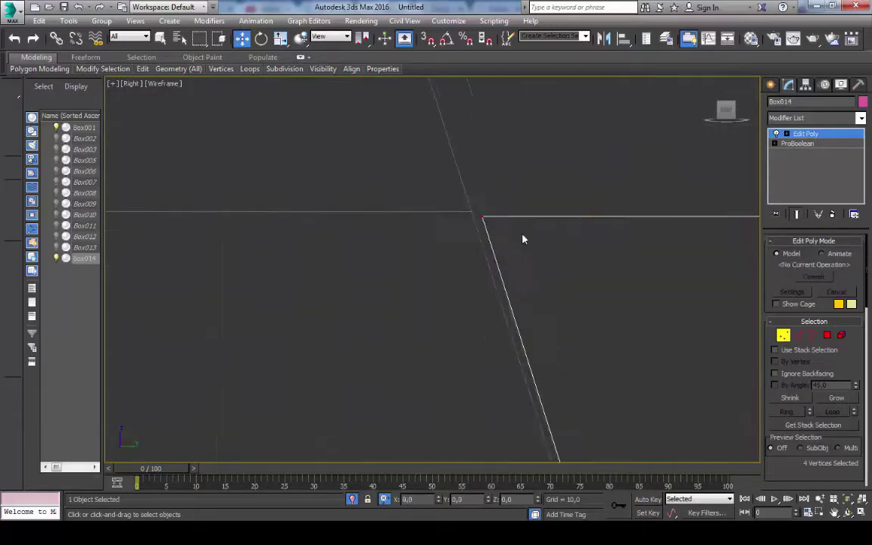
scroll(522, 239, down, 8)
alt+middle_drag(522, 239, 699, 296)
key(F3)
In the back wireframe view, move the door's four top vertices to match the roof line.
key(1)
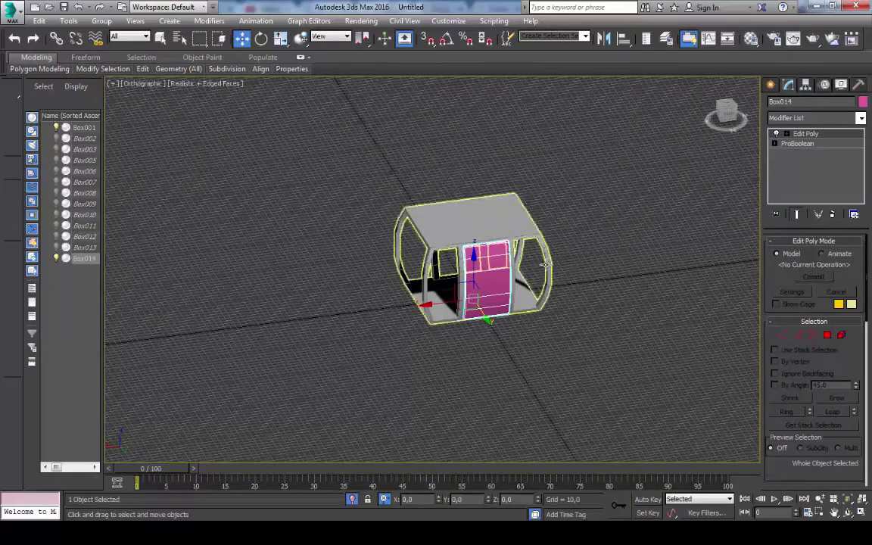
click(725, 112)
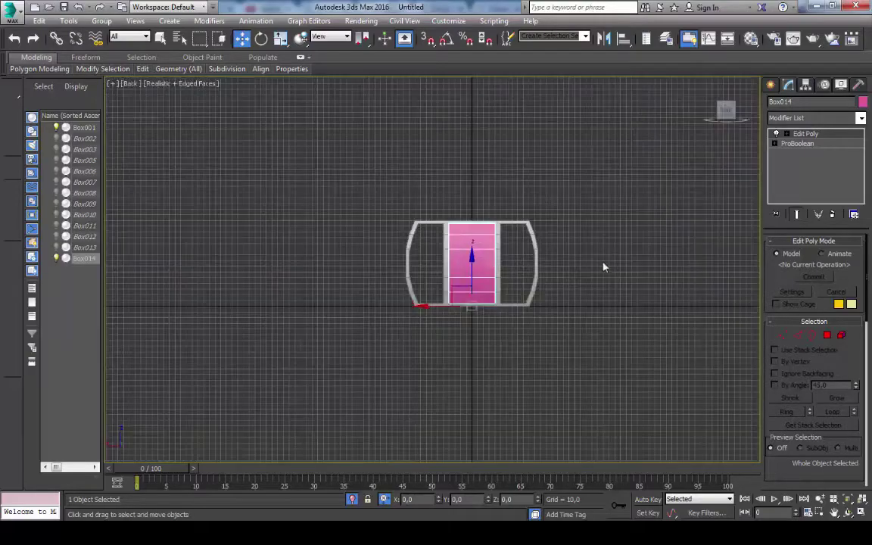
scroll(514, 333, up, 3)
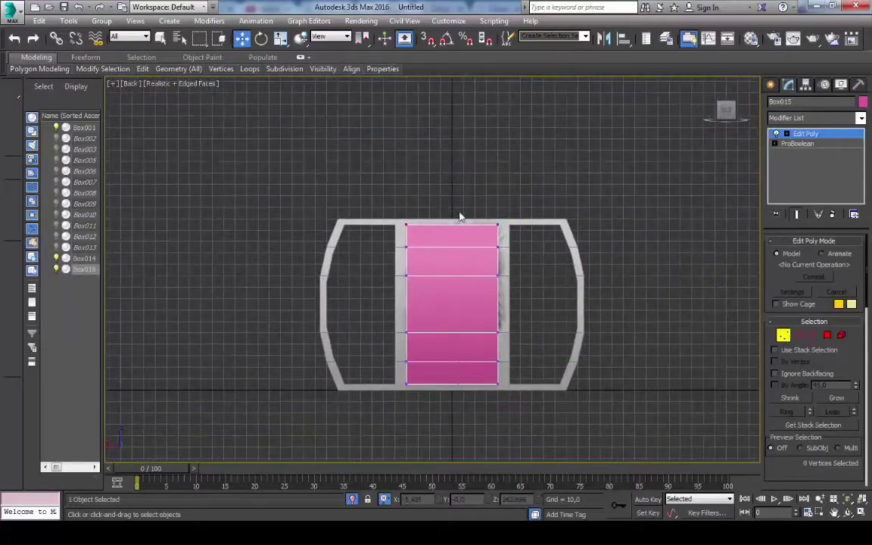
key(F3)
scroll(514, 310, up, 5)
scroll(484, 318, down, 6)
scroll(423, 330, up, 5)
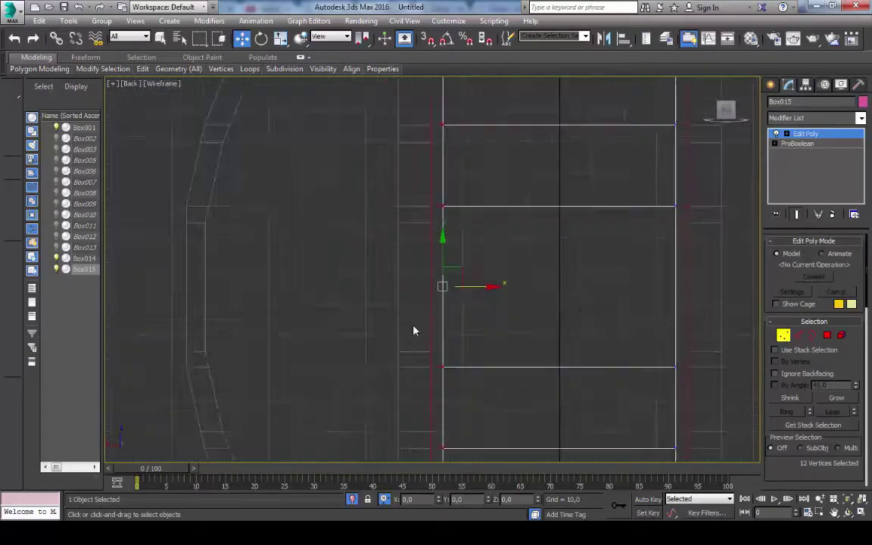
scroll(363, 314, up, 2)
scroll(355, 318, down, 4)
scroll(375, 327, up, 4)
drag(291, 268, 536, 302)
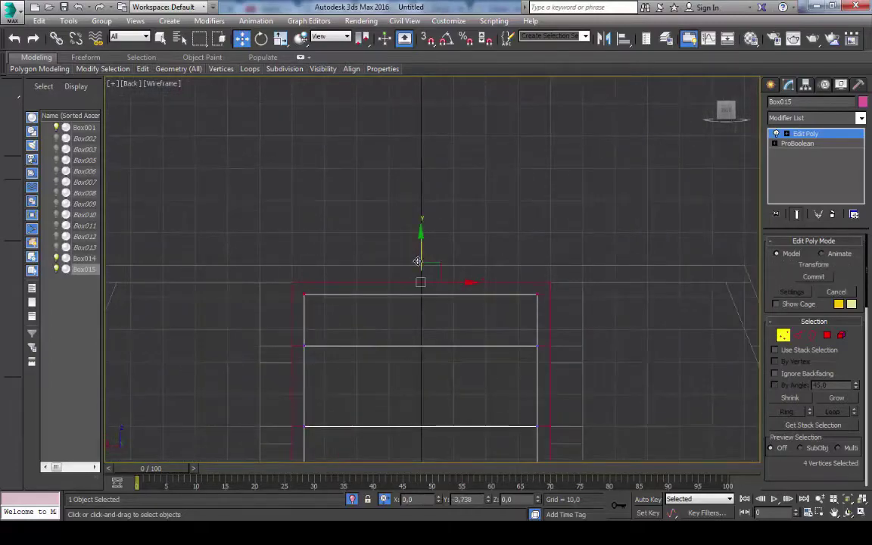
middle_drag(417, 261, 443, 369)
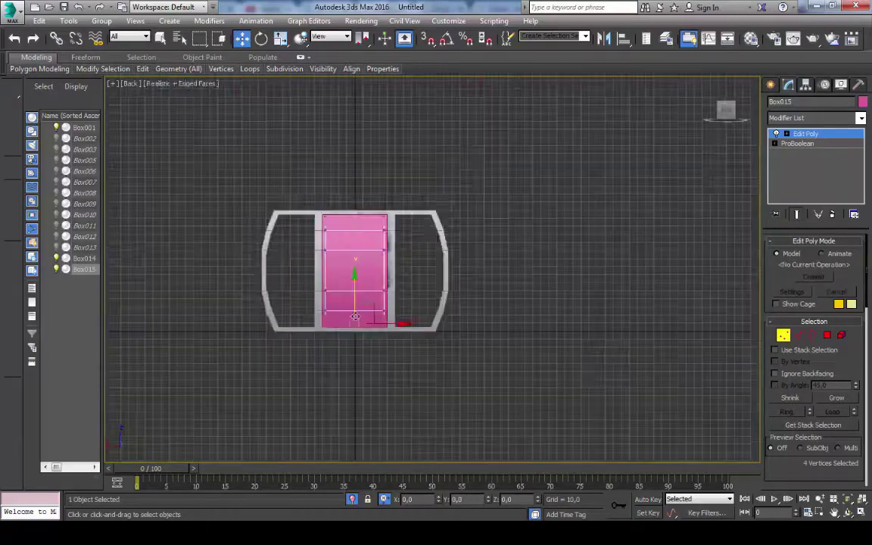
Align the door's side-edge vertices to the cab's curved side profile.
alt+middle_drag(353, 314, 442, 206)
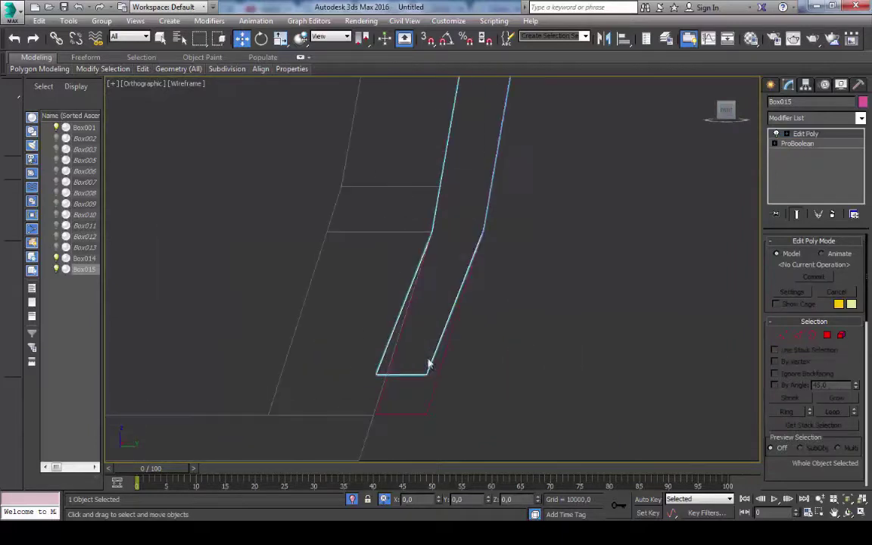
alt+middle_drag(428, 360, 521, 357)
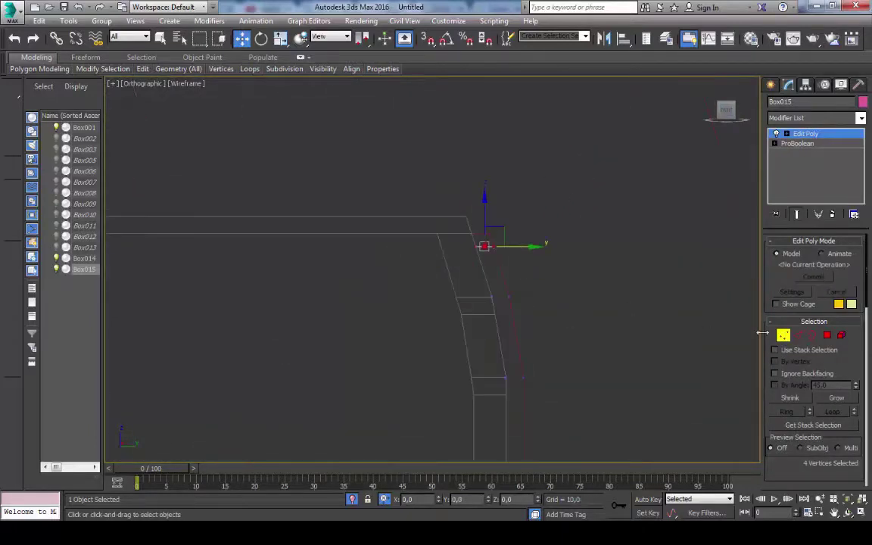
scroll(454, 318, down, 5)
scroll(454, 321, up, 2)
scroll(452, 385, up, 3)
scroll(488, 295, down, 3)
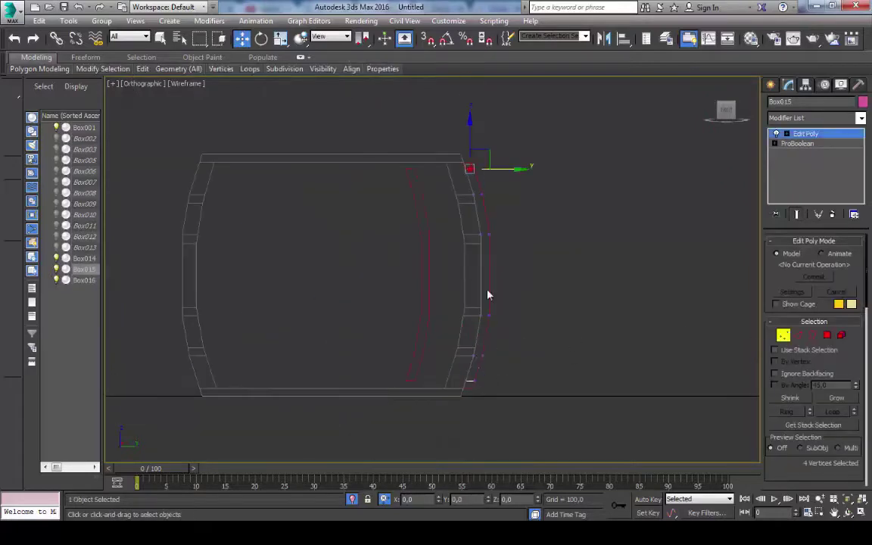
alt+middle_drag(488, 295, 531, 376)
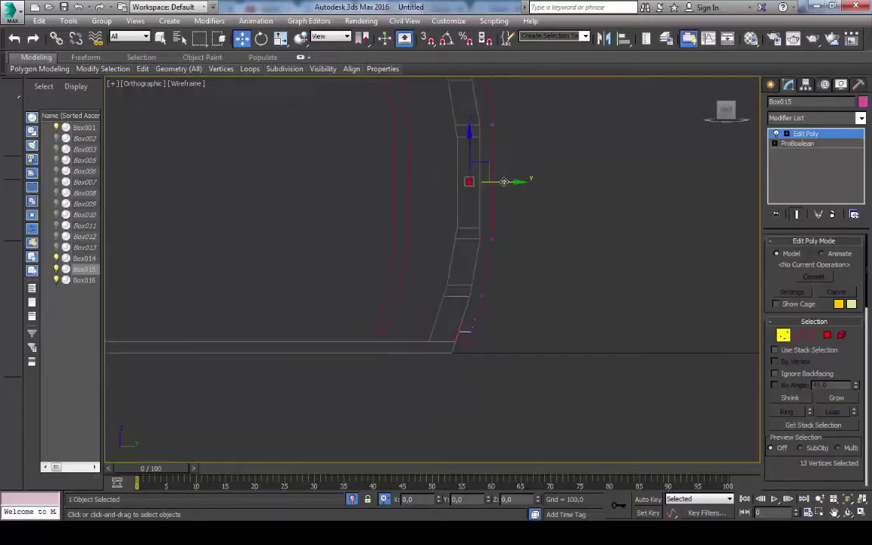
middle_drag(504, 182, 447, 229)
drag(467, 395, 429, 282)
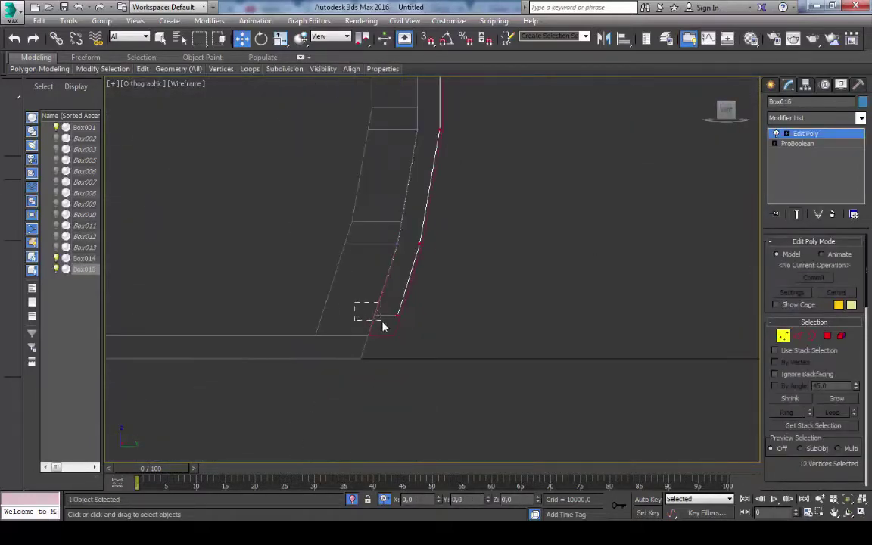
alt+middle_drag(382, 326, 348, 264)
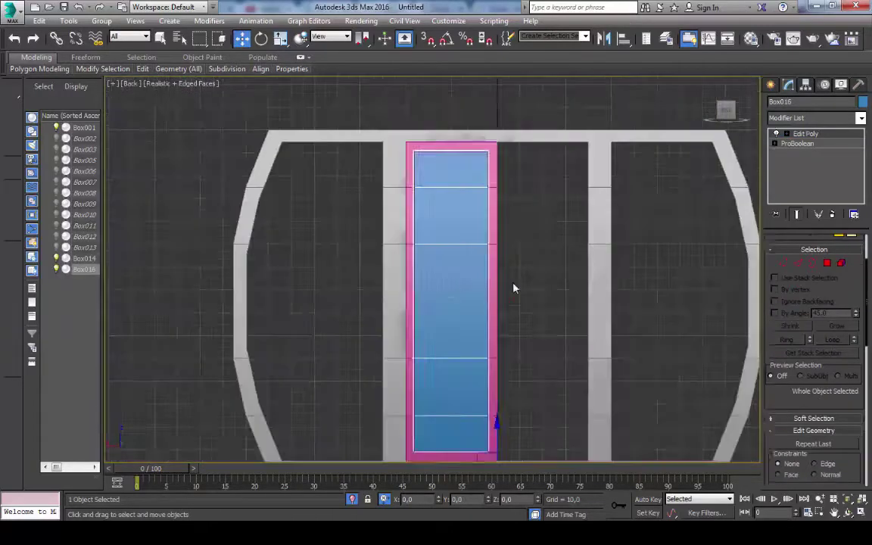
Group the blue door glass and pink frame as kabina qapi002.
click(101, 20)
click(114, 33)
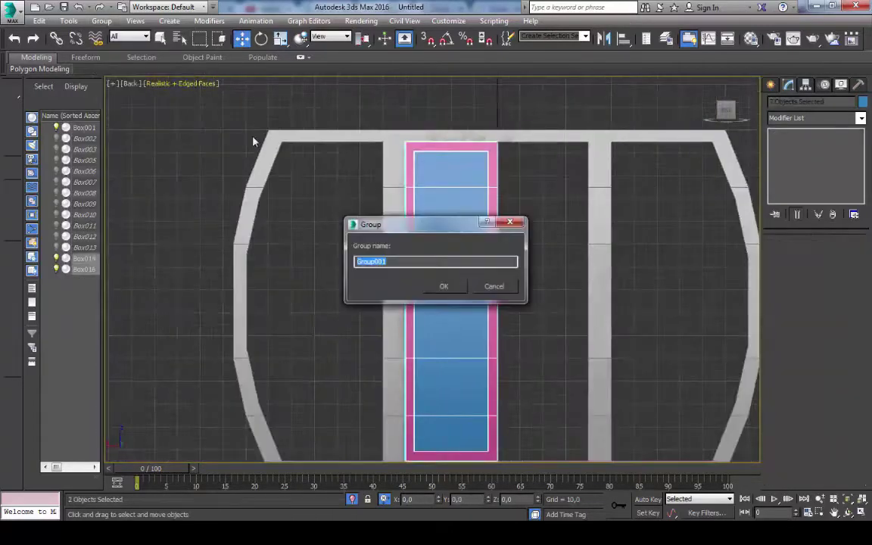
text(002)
click(443, 286)
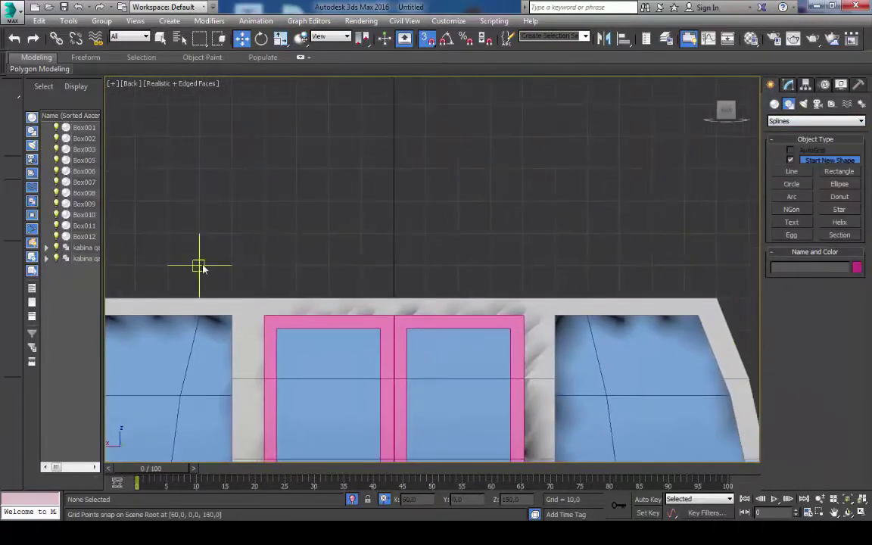
Draw a flat 100 by 10 box above the cab, convert it to Editable Poly, and raise its ridge vertices.
click(790, 161)
drag(257, 264, 581, 232)
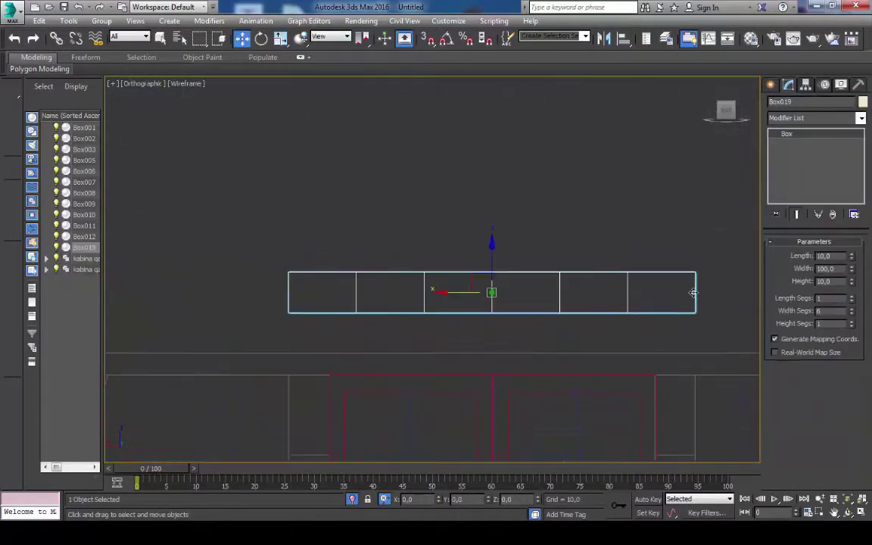
right_click(693, 293)
click(667, 416)
key(1)
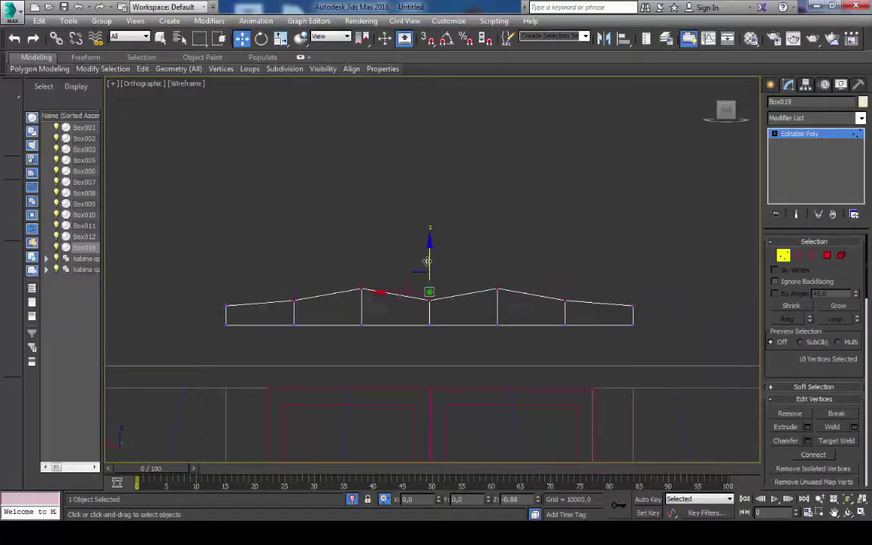
alt+middle_drag(426, 261, 603, 287)
key(2)
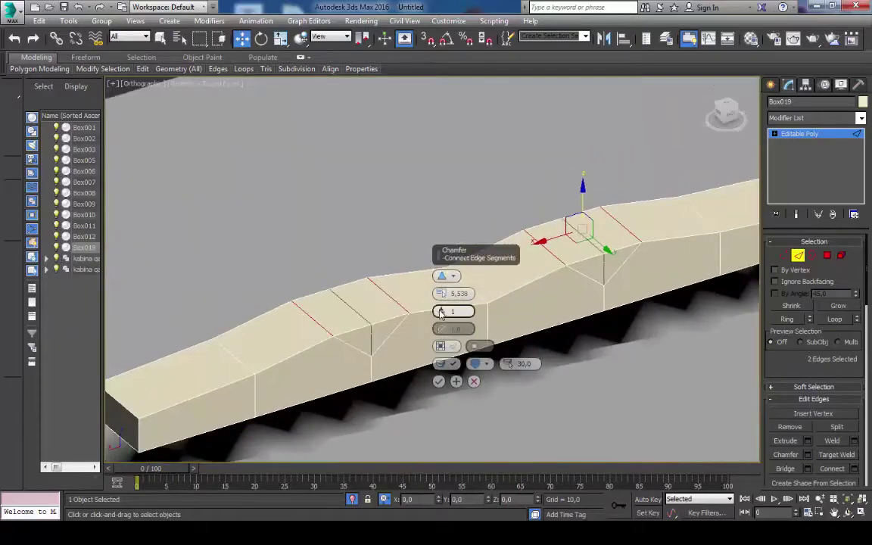
Chamfer the roof block's edges with 6 segments and frame it in the right view.
key(Tab)
text(6)
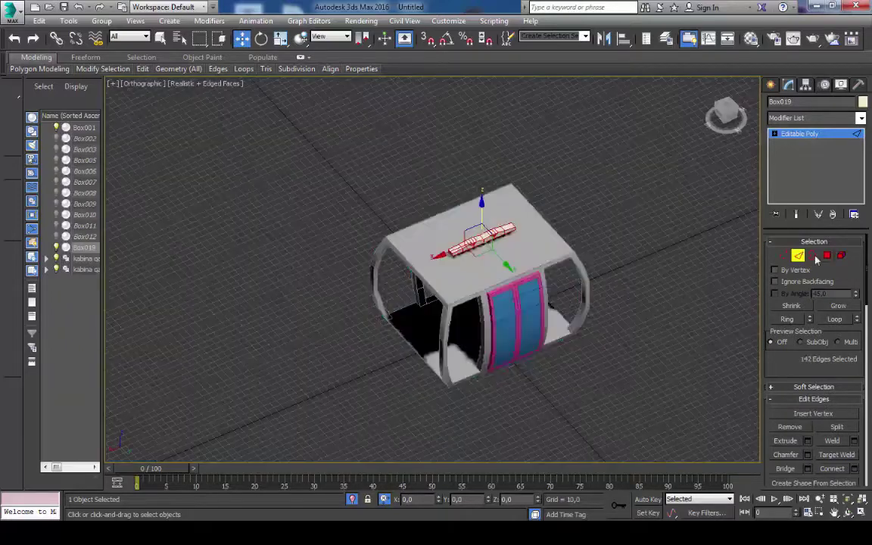
click(734, 115)
key(z)
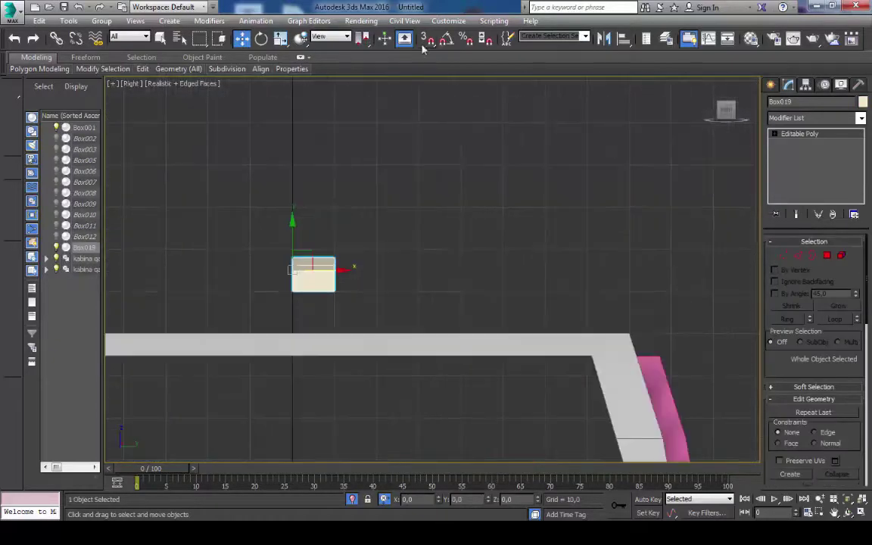
scroll(301, 293, down, 5)
Copy the roof block as an independent object to the opposite end of the roof.
shift+drag(685, 291, 292, 291)
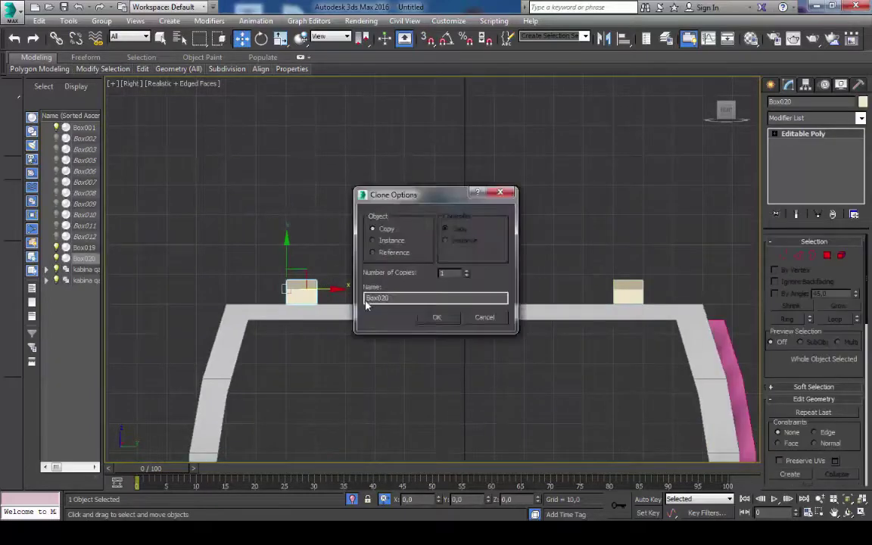
key(Return)
key(z)
drag(342, 257, 321, 248)
key(F3)
key(F3)
scroll(403, 252, down, 5)
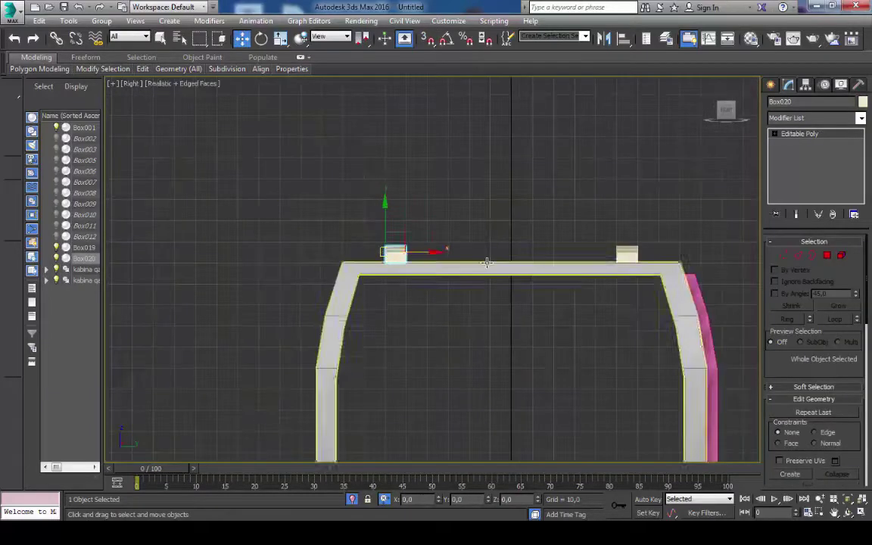
alt+middle_drag(454, 250, 492, 227)
key(shift+z)
click(770, 84)
click(789, 103)
Finish drawing the Line001 hanger-arm outline above the cabin roof.
click(791, 171)
scroll(599, 307, up, 5)
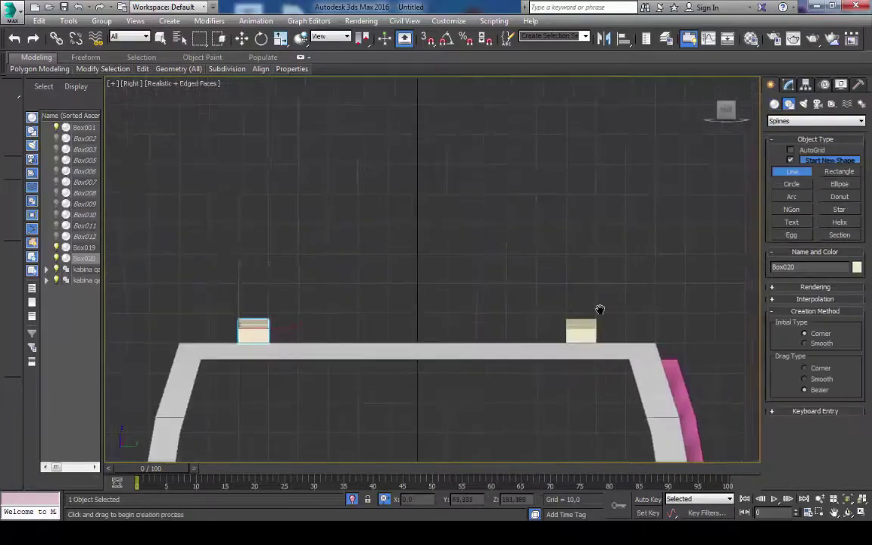
scroll(599, 307, down, 5)
scroll(298, 344, up, 3)
scroll(303, 314, down, 5)
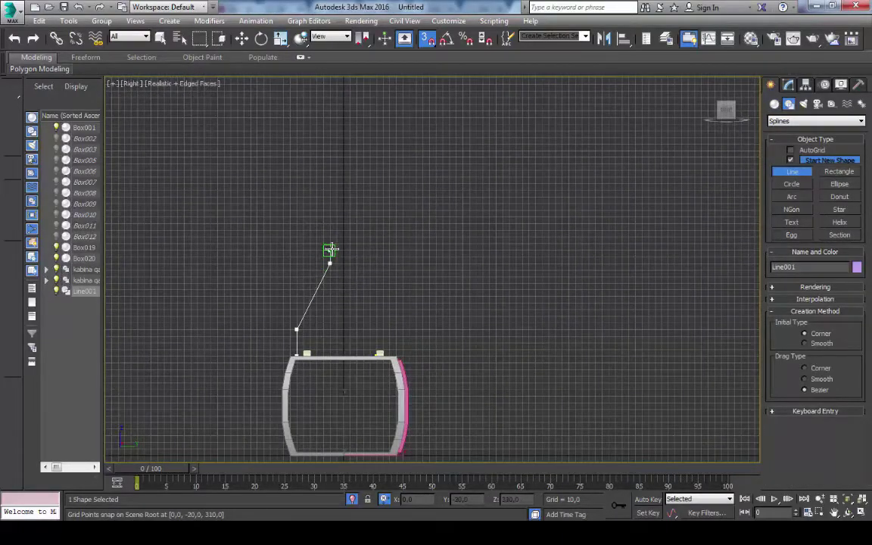
scroll(355, 250, up, 5)
scroll(323, 289, down, 3)
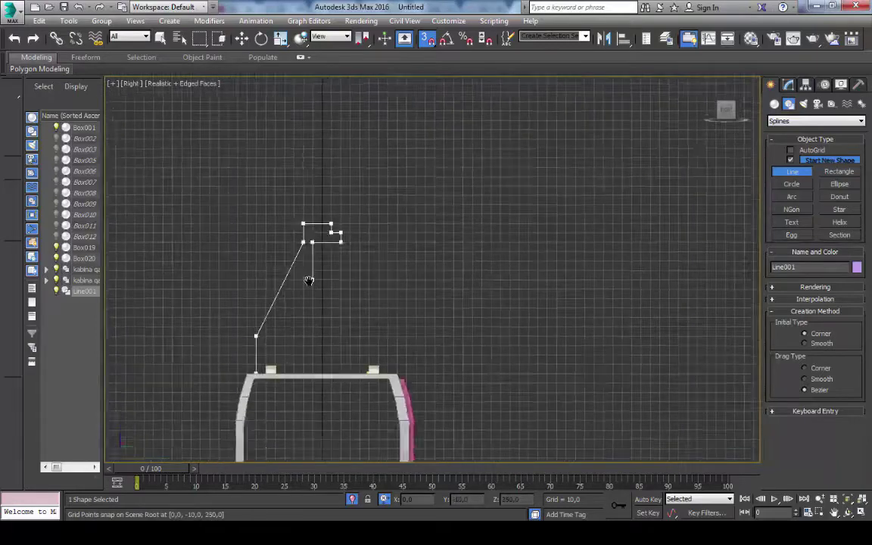
scroll(254, 342, up, 3)
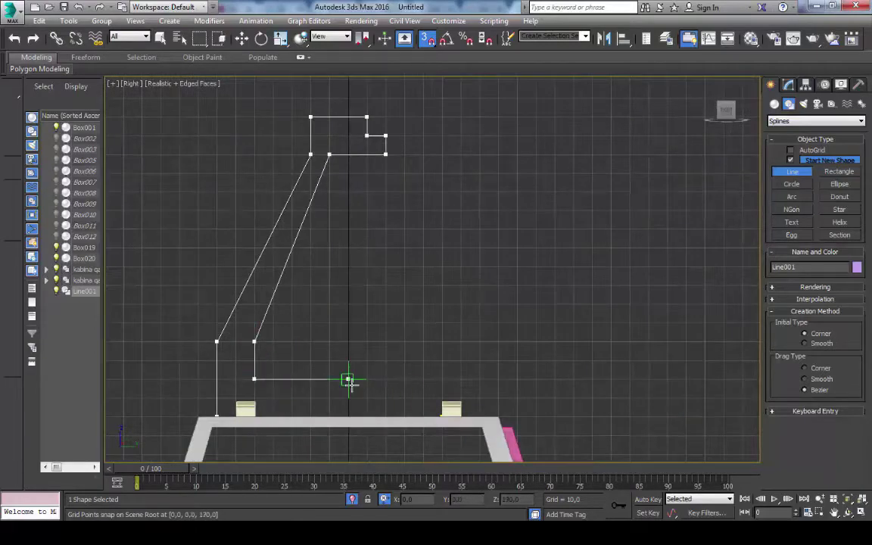
right_click(439, 416)
Fillet the lower corners of the hanger outline in wireframe view.
click(788, 84)
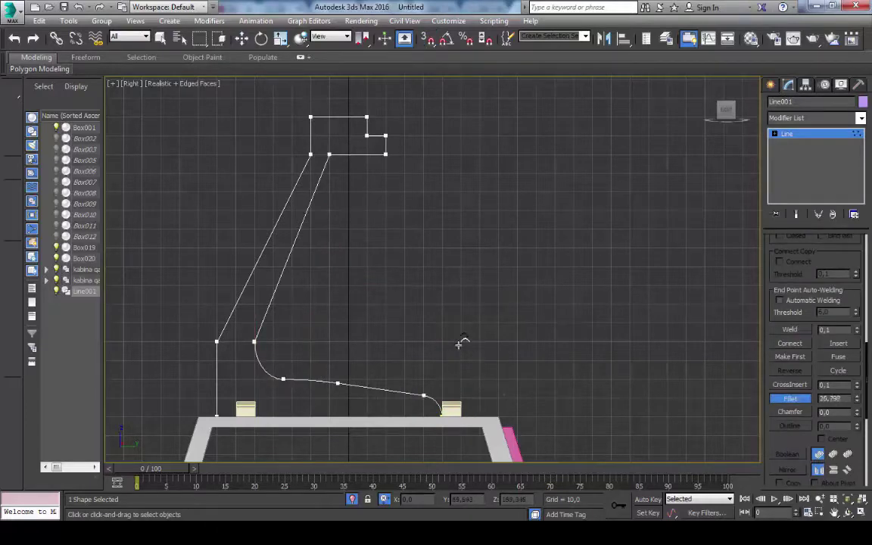
key(F3)
scroll(459, 345, up, 2)
drag(299, 401, 334, 367)
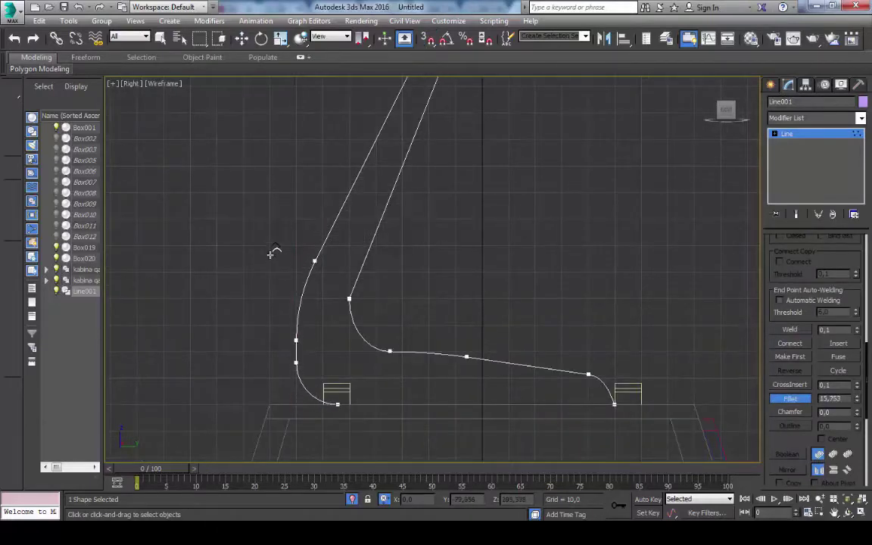
scroll(347, 301, down, 2)
scroll(353, 280, up, 4)
Apply an Extrude modifier to the Line001 hanger outline.
middle_drag(343, 295, 443, 292)
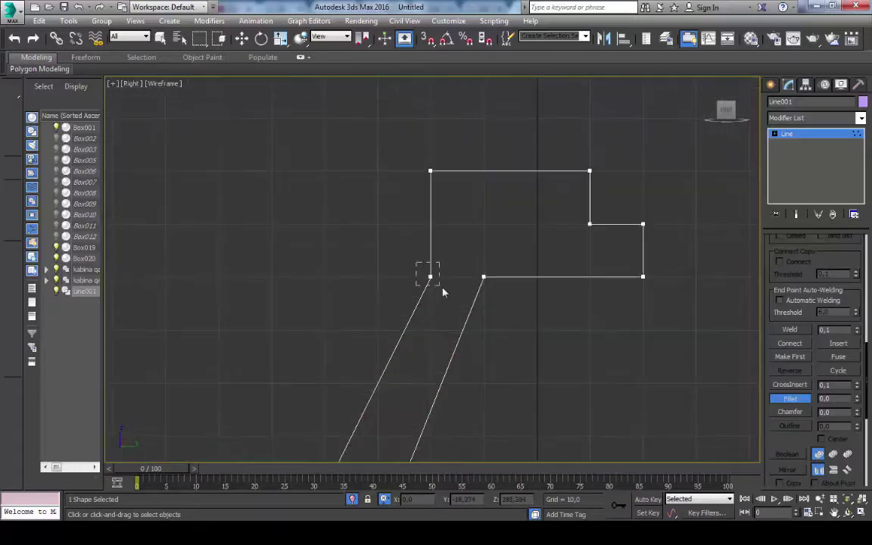
scroll(530, 322, down, 5)
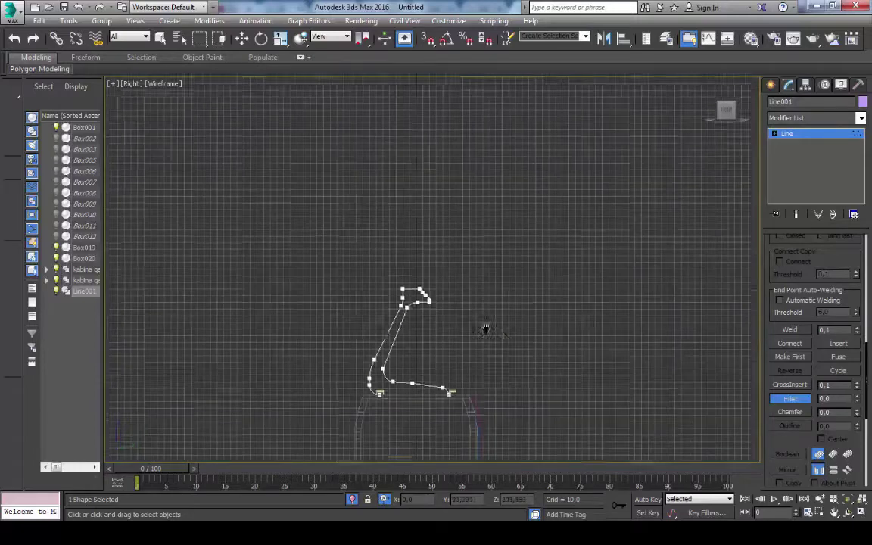
middle_drag(484, 327, 457, 231)
scroll(457, 231, up, 4)
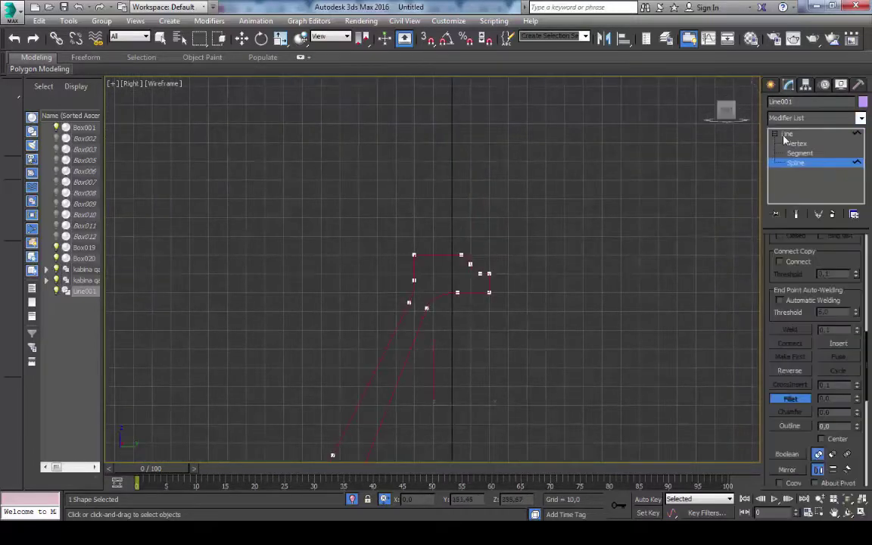
click(813, 117)
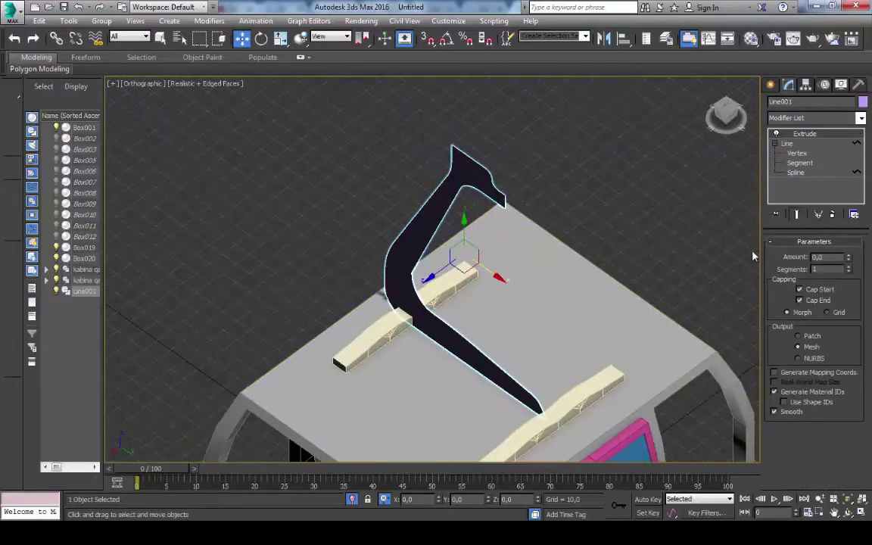
Delete the Extrude and re-extrude Line001 into a solid 20 units thick.
right_click(804, 134)
click(716, 146)
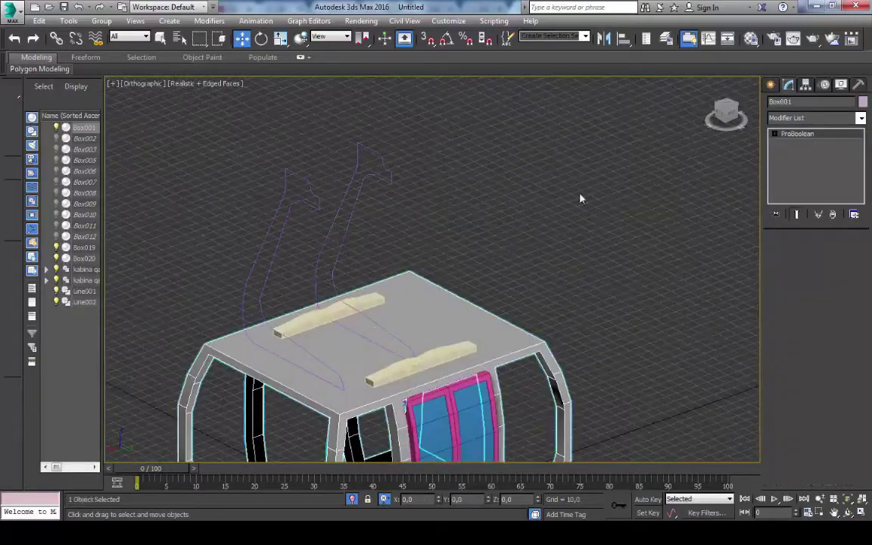
click(814, 118)
click(796, 131)
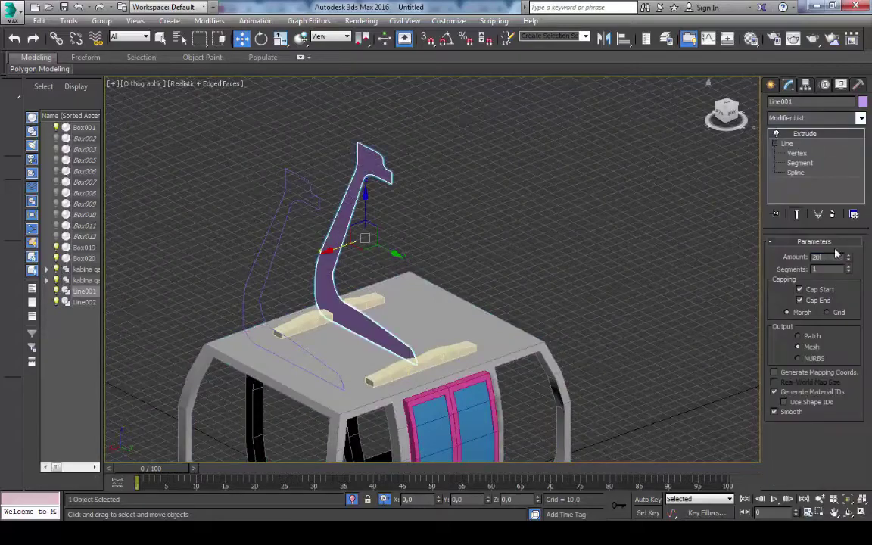
Show the hanger arm in a wireframe front view.
click(724, 121)
scroll(448, 160, up, 3)
scroll(337, 159, up, 3)
key(F3)
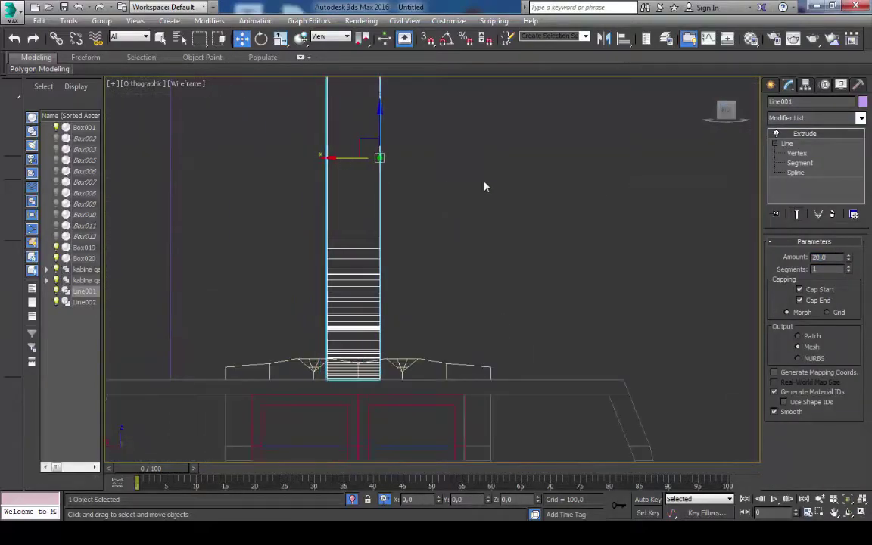
key(f)
scroll(341, 206, up, 3)
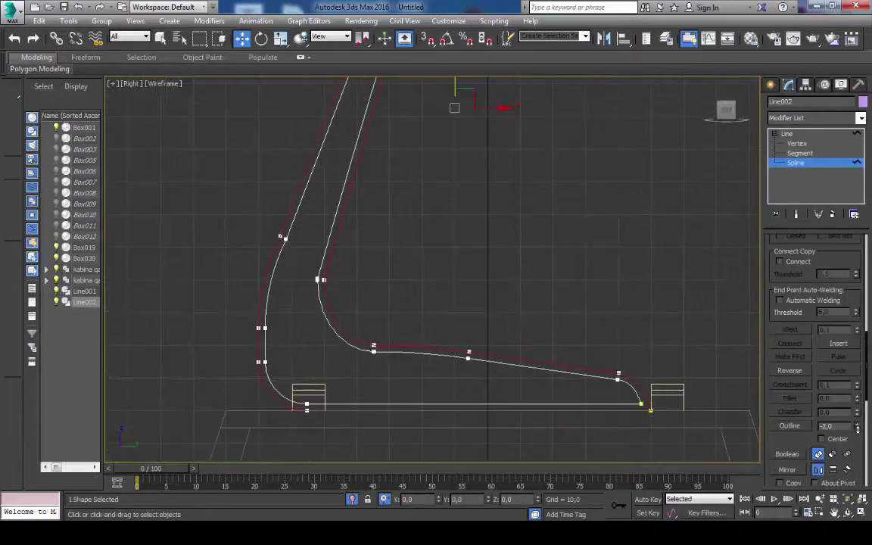
In the back view, Shift-drag a sideways copy of the 5-unit extruded Line002.
scroll(505, 337, down, 3)
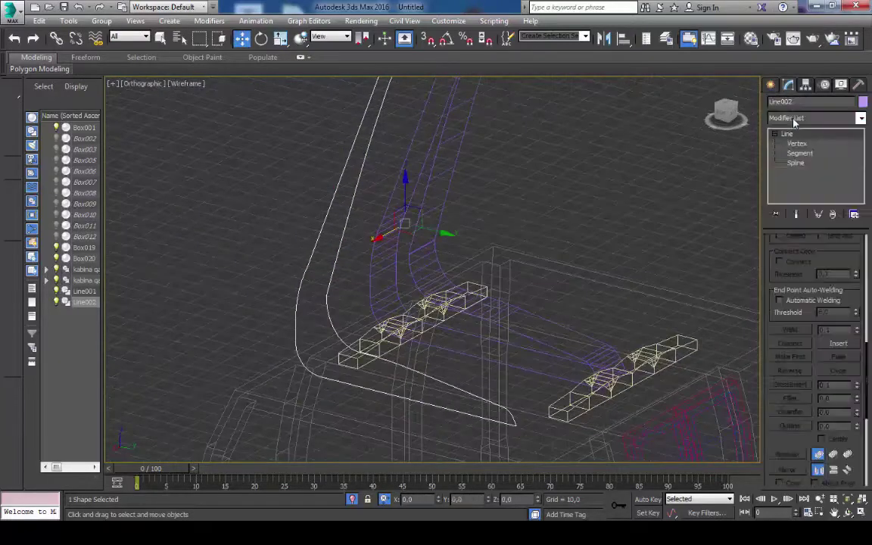
key(F3)
scroll(569, 219, down, 3)
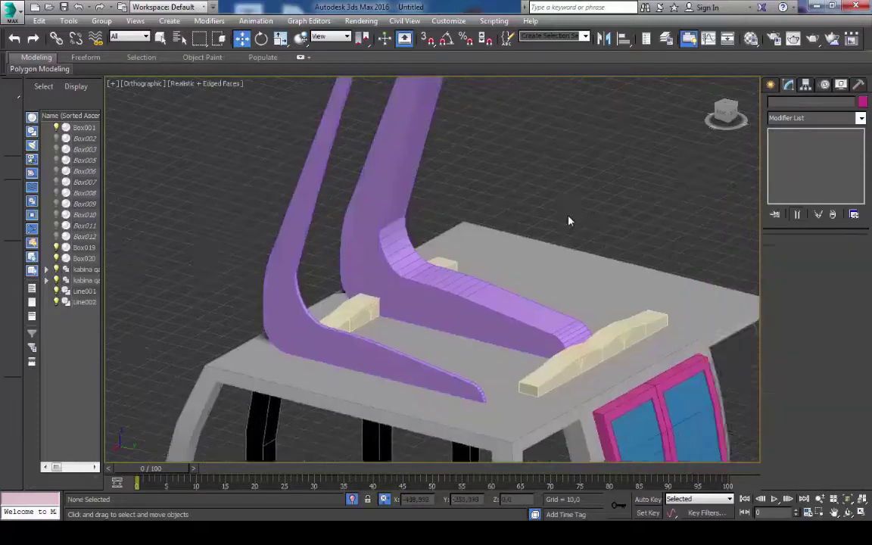
scroll(389, 194, down, 3)
key(k)
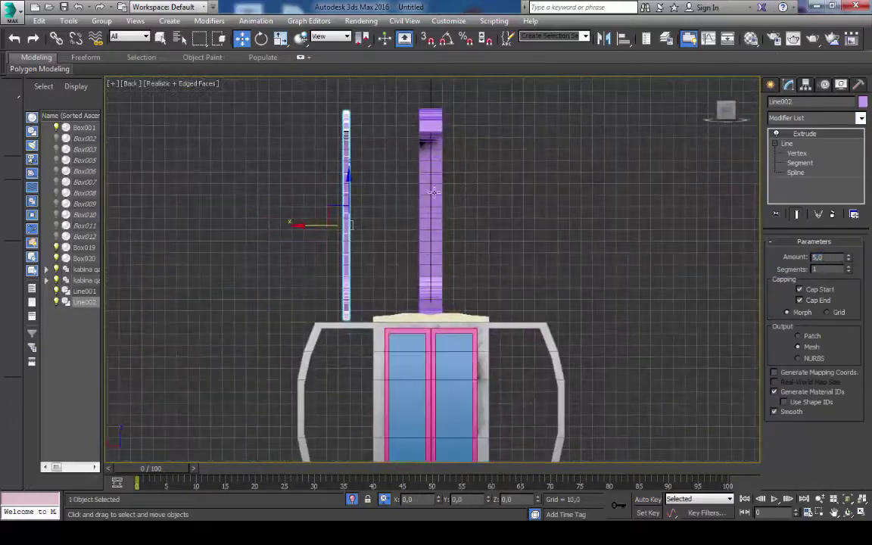
key(F3)
scroll(421, 226, up, 3)
middle_drag(429, 219, 370, 219)
shift+drag(370, 219, 633, 219)
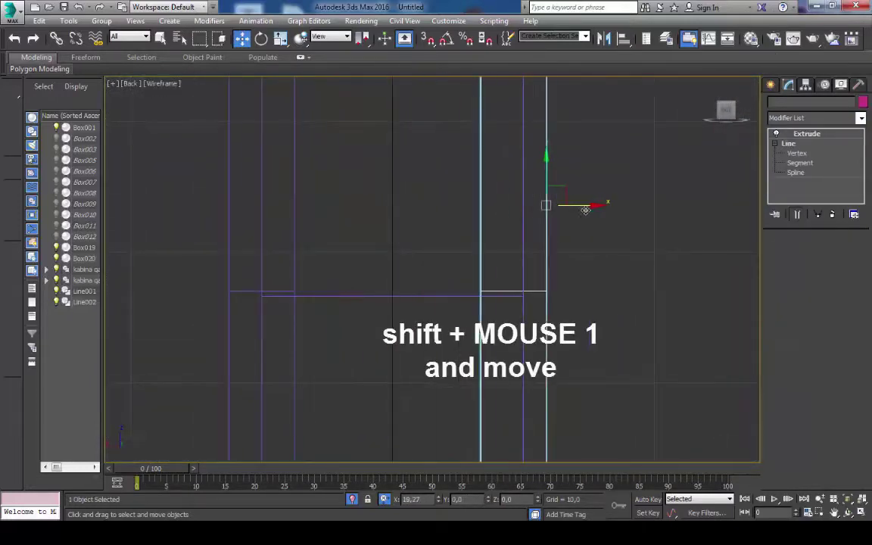
ProBoolean-subtract Line002 and its copy Line003 from Line001 to groove the arm.
mouse_move(414, 263)
alt+middle_down()
mouse_move(454, 263)
mouse_move(430, 202)
mouse_move(469, 227)
alt+middle_up()
scroll(415, 262, up, 5)
click(789, 104)
click(773, 105)
scroll(439, 212, down, 5)
scroll(439, 213, up, 3)
scroll(469, 227, down, 2)
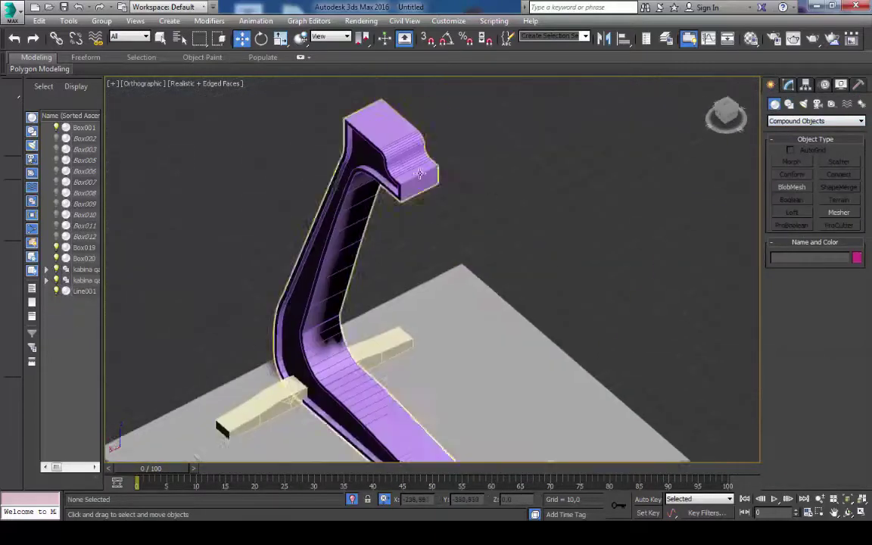
Unhide all objects so the whole cabin is visible again.
right_click(619, 215)
click(642, 164)
scroll(612, 284, up, 4)
Draw a small cylinder on the cabin roof in the top view.
scroll(612, 284, down, 3)
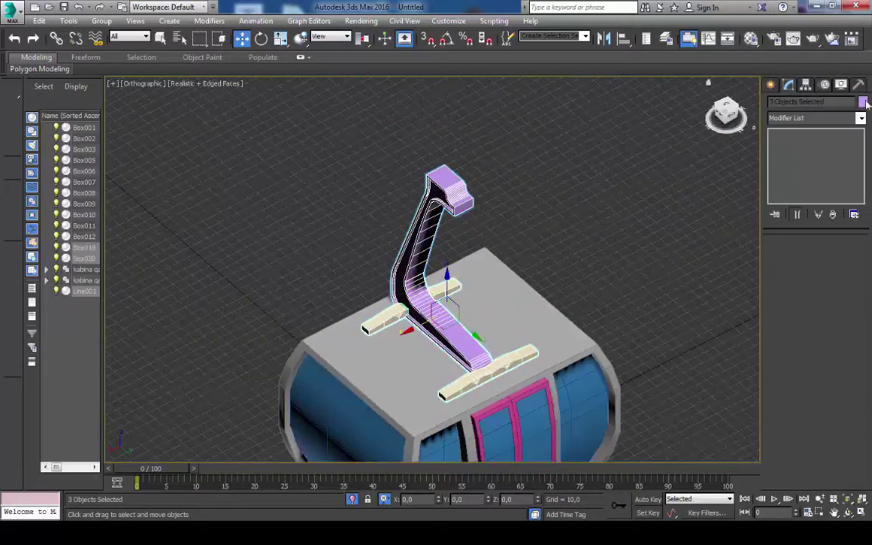
alt+middle_drag(613, 284, 613, 284)
scroll(612, 283, up, 3)
key(t)
click(774, 84)
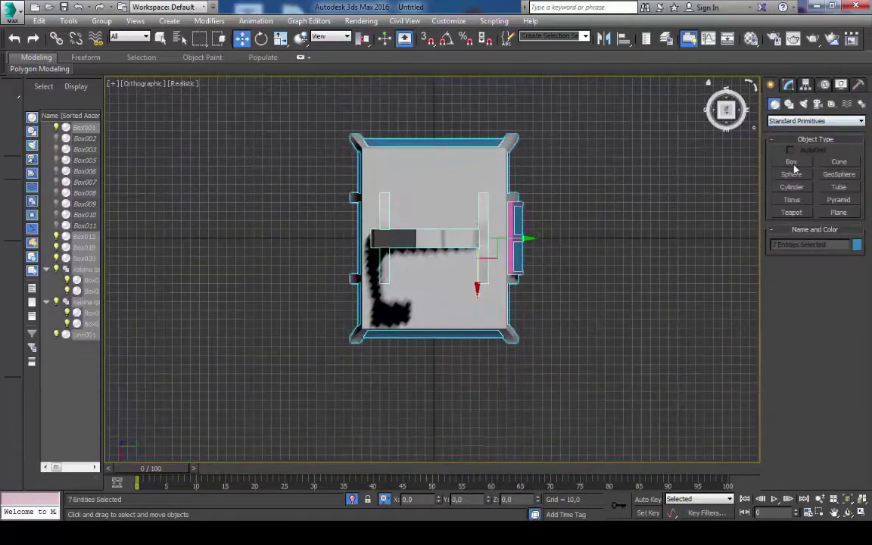
click(791, 187)
scroll(457, 266, up, 5)
scroll(457, 266, up, 3)
drag(449, 317, 467, 347)
click(490, 253)
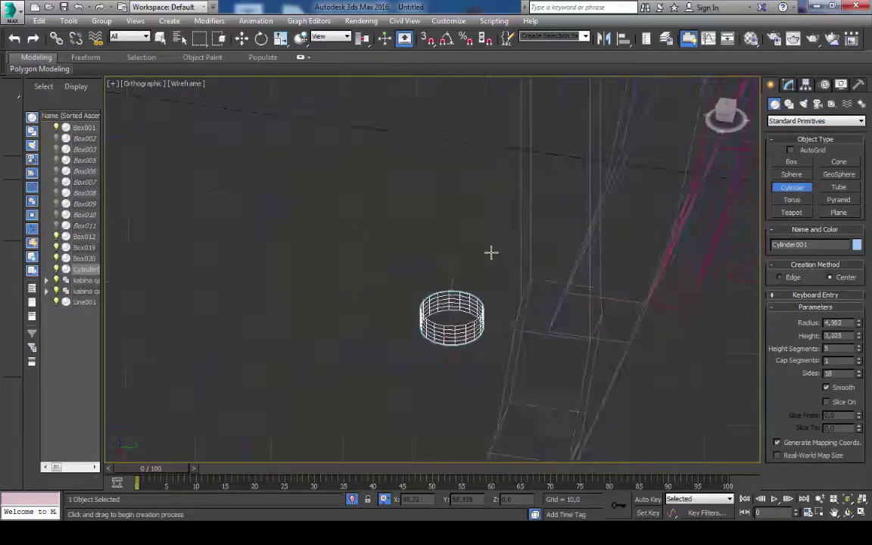
alt+middle_drag(490, 253, 600, 189)
Give the cylinder height 10 and 32 sides, and move it onto a roof bar.
key(F3)
key(w)
scroll(599, 189, down, 2)
scroll(656, 212, up, 5)
click(787, 84)
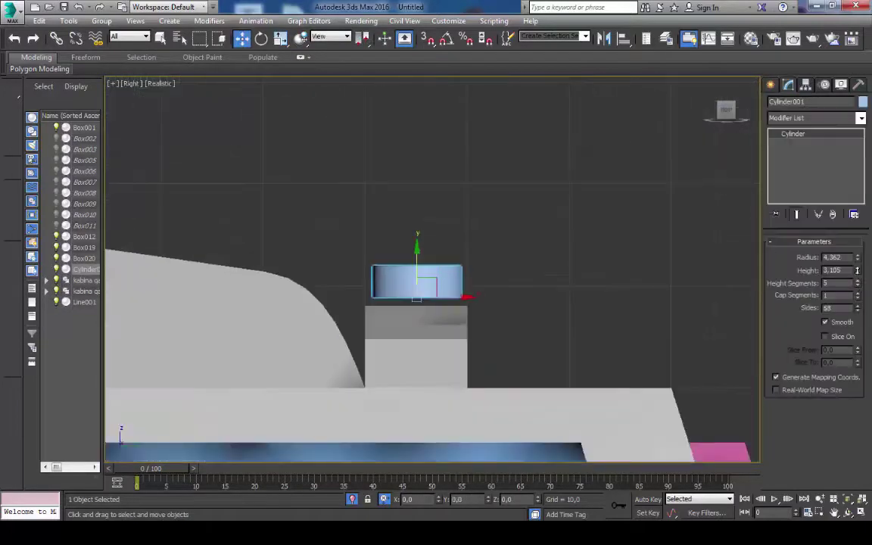
drag(857, 270, 857, 227)
drag(411, 266, 410, 384)
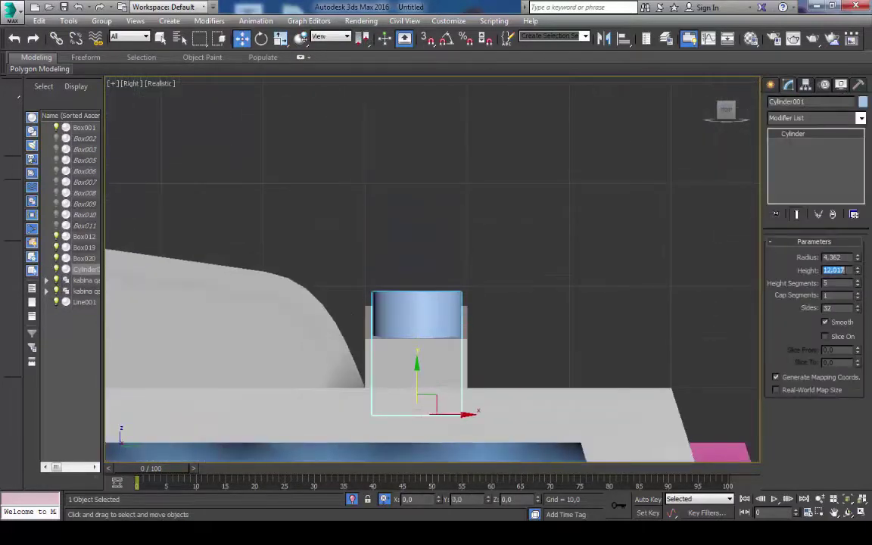
text(10)
key(Return)
scroll(568, 262, down, 2)
alt+middle_drag(568, 263, 553, 229)
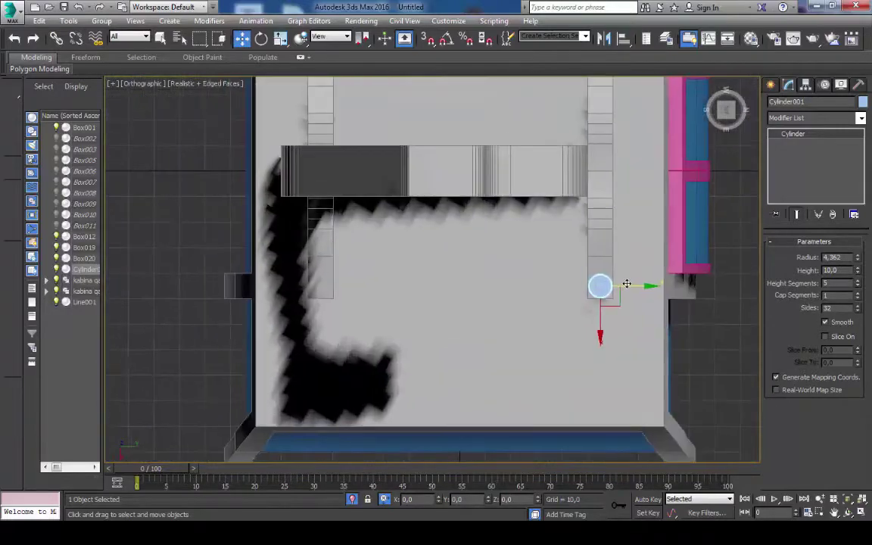
Shift-clone the cylinder to the other bar, then clone the pair to the bars' other ends.
shift+drag(627, 284, 344, 286)
click(432, 317)
scroll(310, 287, up, 5)
scroll(310, 288, down, 7)
ctrl+click(509, 292)
scroll(430, 339, up, 3)
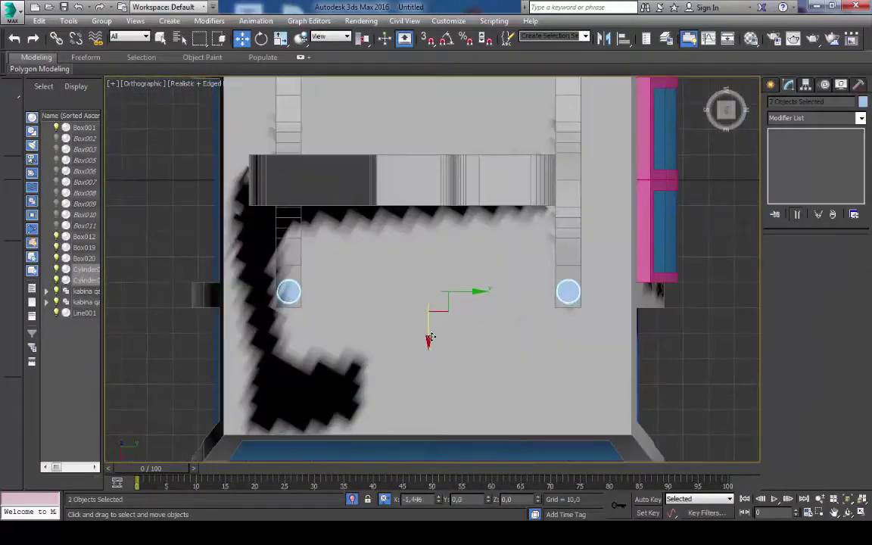
shift+drag(430, 338, 430, 147)
click(438, 316)
alt+middle_drag(438, 316, 431, 302)
scroll(481, 252, up, 5)
mouse_move(481, 252)
alt+middle_down()
mouse_move(422, 205)
mouse_move(711, 114)
alt+middle_up()
scroll(422, 205, up, 3)
Set the four cylinders' object colour to black.
click(862, 102)
click(418, 298)
click(477, 331)
click(406, 184)
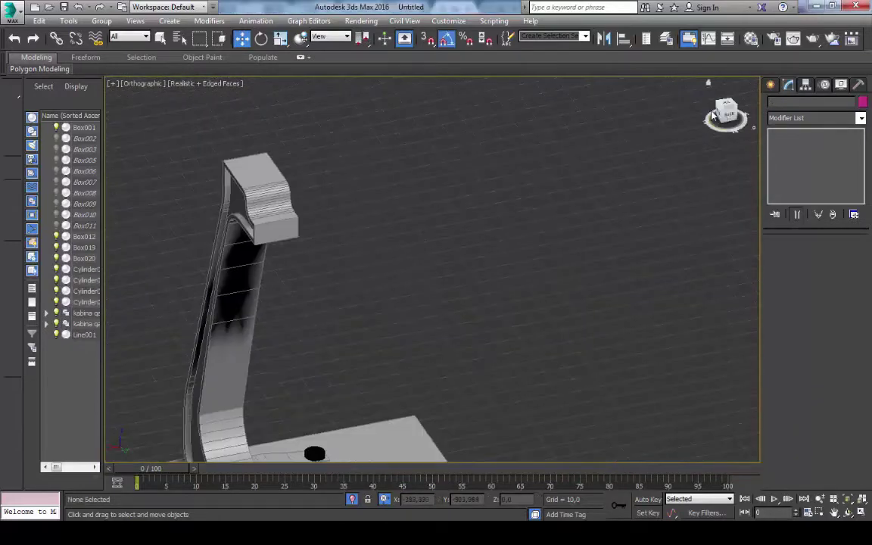
Add Edit Poly to the hanger arm Line001 and select the hook-end vertices.
click(725, 113)
click(432, 288)
scroll(433, 289, up, 4)
click(861, 118)
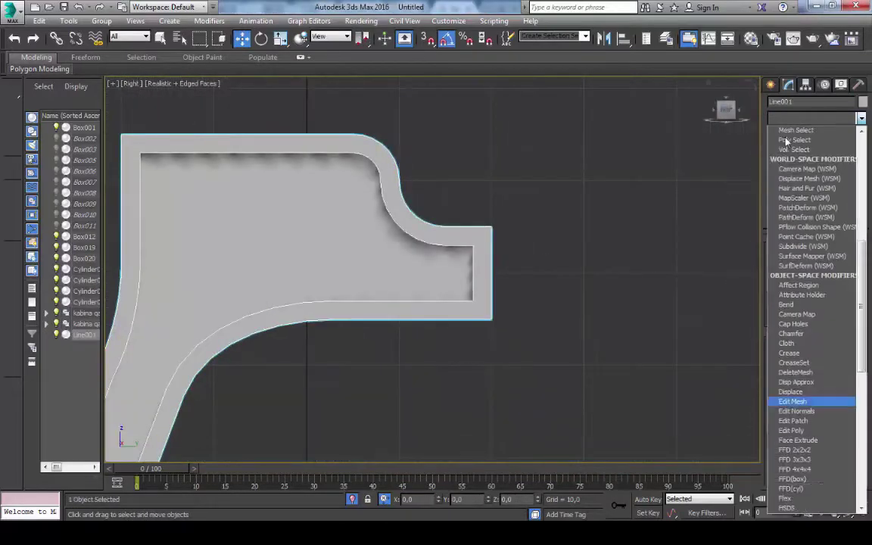
click(791, 429)
key(1)
scroll(378, 302, up, 2)
drag(355, 250, 401, 355)
mouse_move(401, 355)
middle_down()
mouse_move(511, 292)
mouse_move(450, 304)
middle_up()
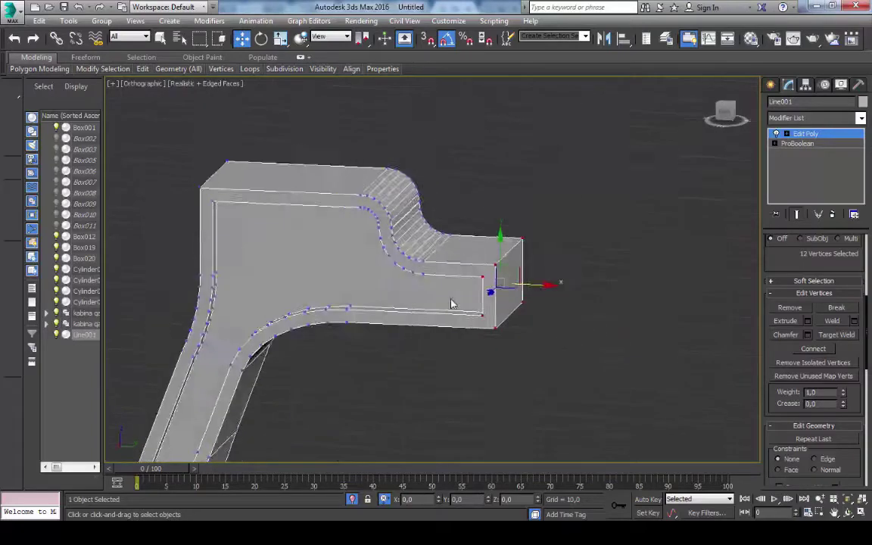
scroll(450, 303, up, 2)
Connect two horizontal hook edges with a new edge and adjust its vertices.
key(2)
click(492, 262)
ctrl+click(492, 143)
scroll(498, 220, down, 2)
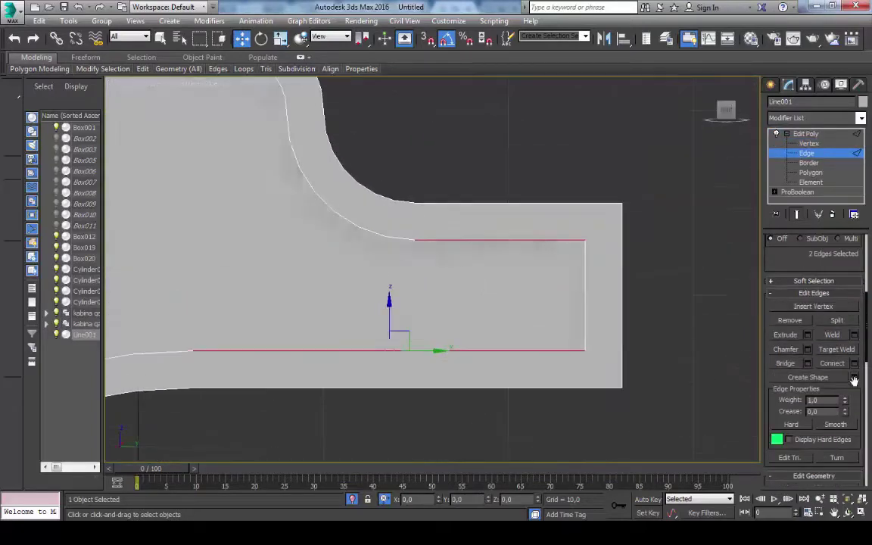
click(832, 363)
key(1)
middle_drag(497, 259, 492, 286)
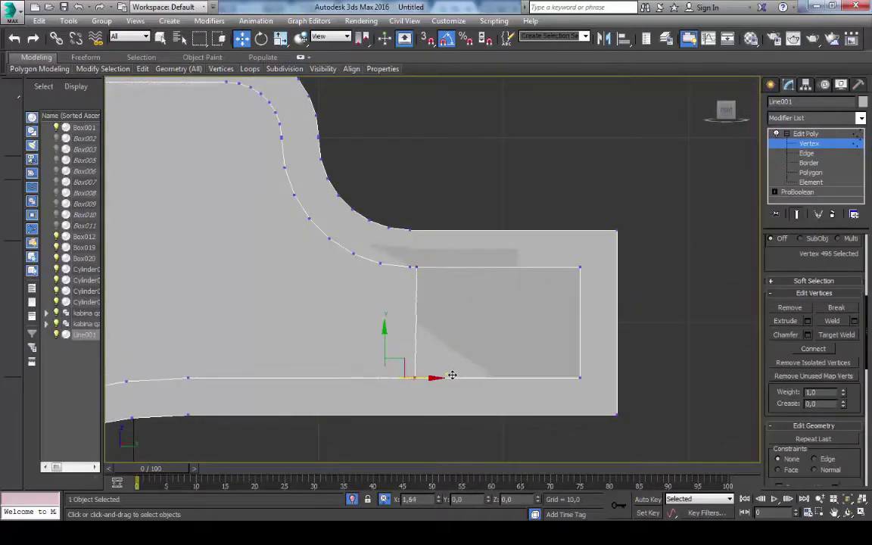
mouse_move(451, 375)
alt+middle_down()
mouse_move(555, 405)
mouse_move(625, 337)
alt+middle_up()
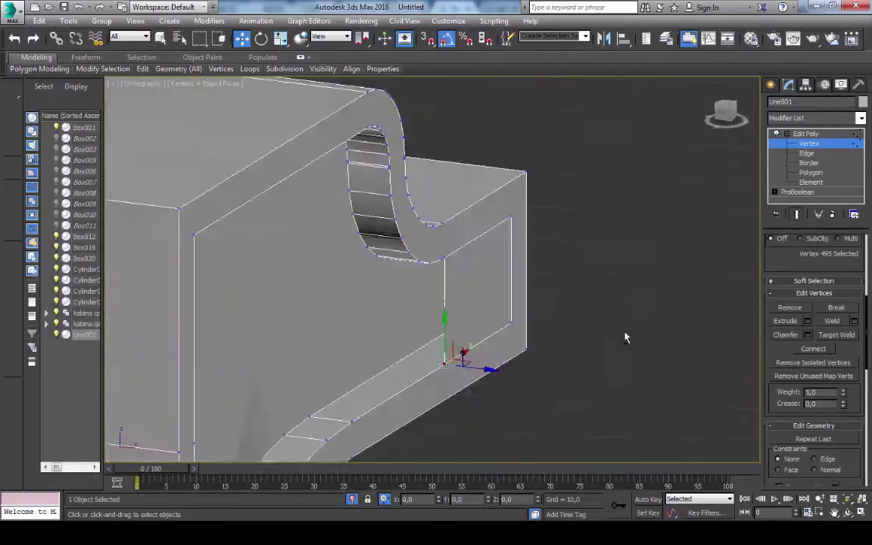
key(shift+z)
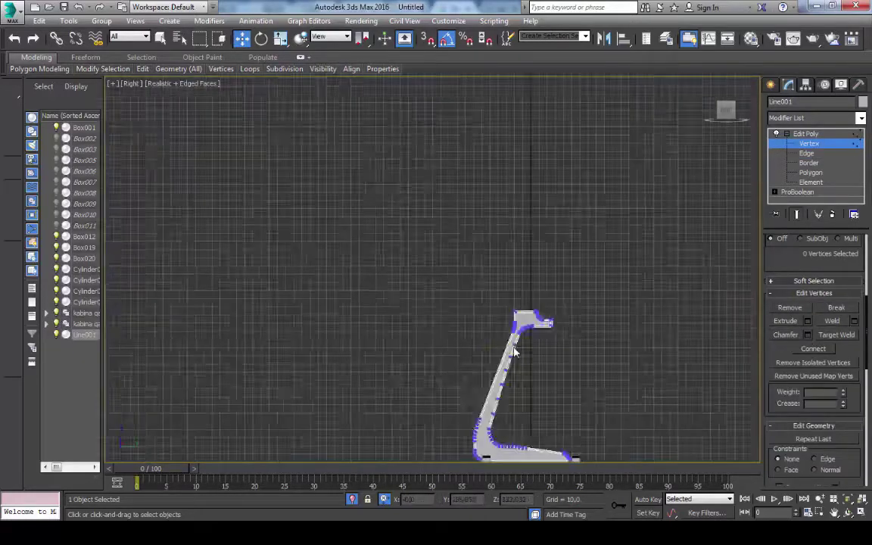
Select the face inside the hook slot and extrude it.
click(514, 352)
scroll(514, 351, up, 5)
scroll(505, 266, up, 3)
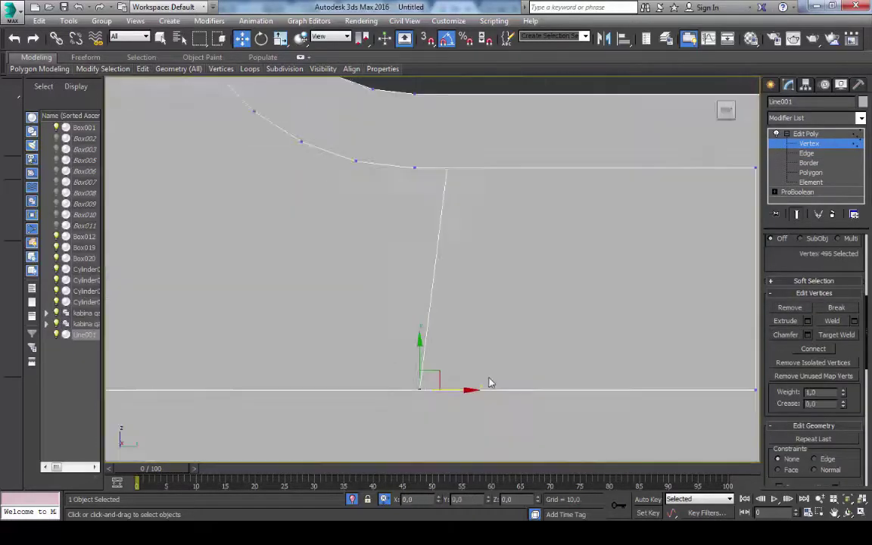
key(F3)
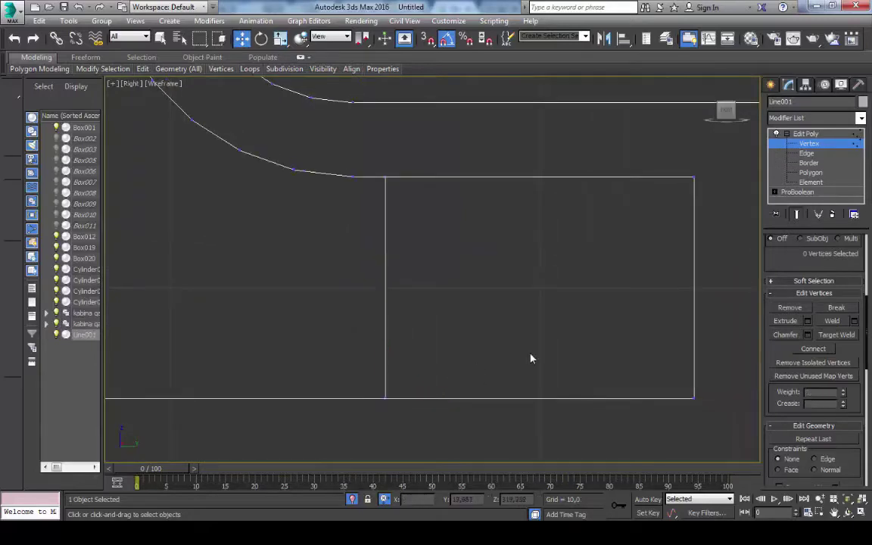
key(4)
click(465, 326)
key(shift+e)
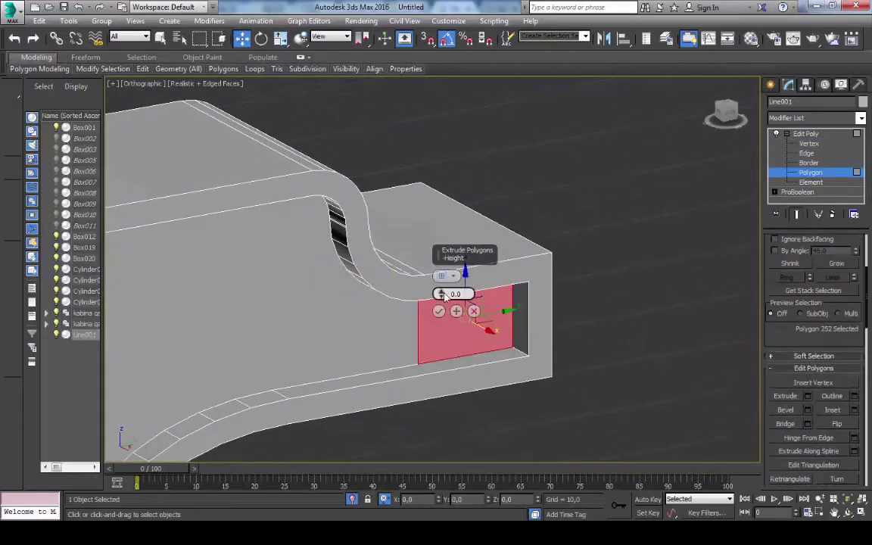
mouse_move(514, 294)
alt+middle_down()
mouse_move(426, 355)
mouse_move(364, 283)
mouse_move(370, 385)
mouse_move(407, 350)
mouse_move(432, 350)
mouse_move(438, 317)
alt+middle_up()
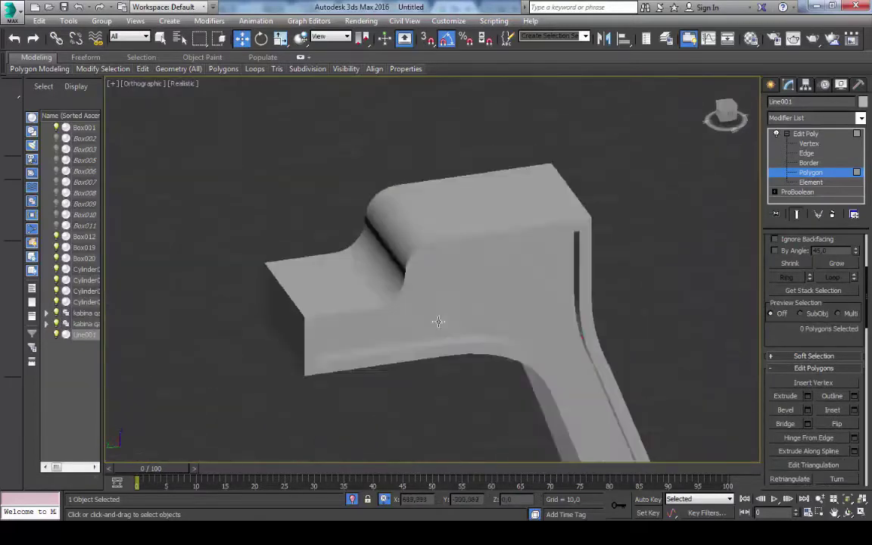
Select a hook edge and check the hook from the left view.
key(2)
click(395, 250)
key(F3)
scroll(369, 186, up, 4)
scroll(814, 379, down, 2)
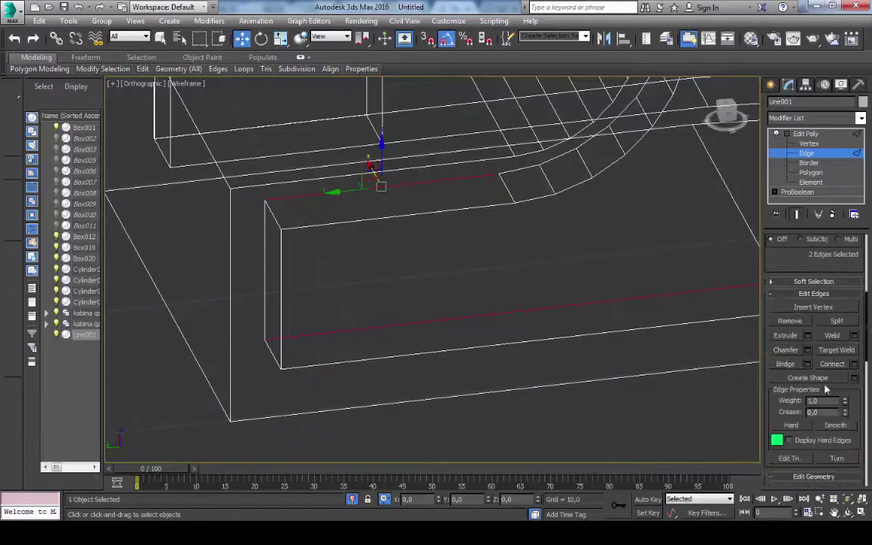
scroll(787, 401, down, 4)
scroll(787, 340, up, 3)
key(l)
scroll(516, 183, up, 6)
Commit the extrusion of the arm's end face.
key(1)
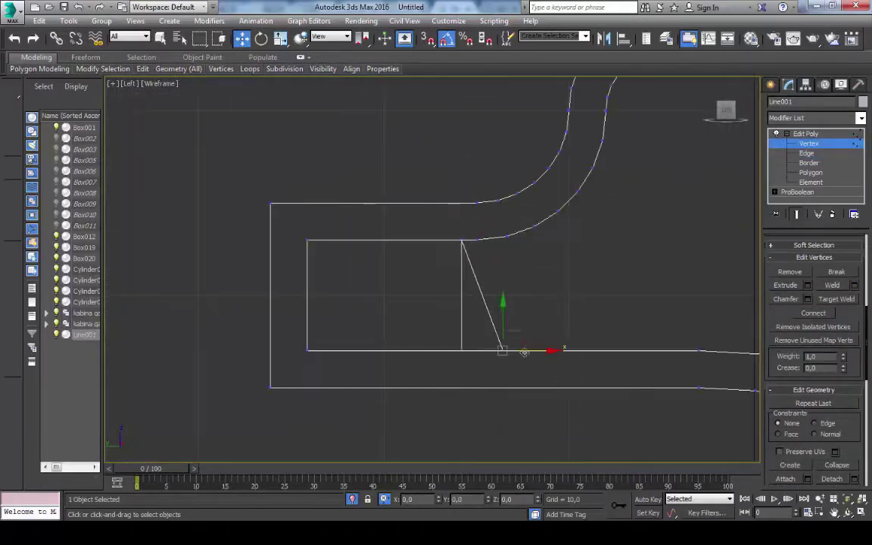
key(shift+z)
key(F3)
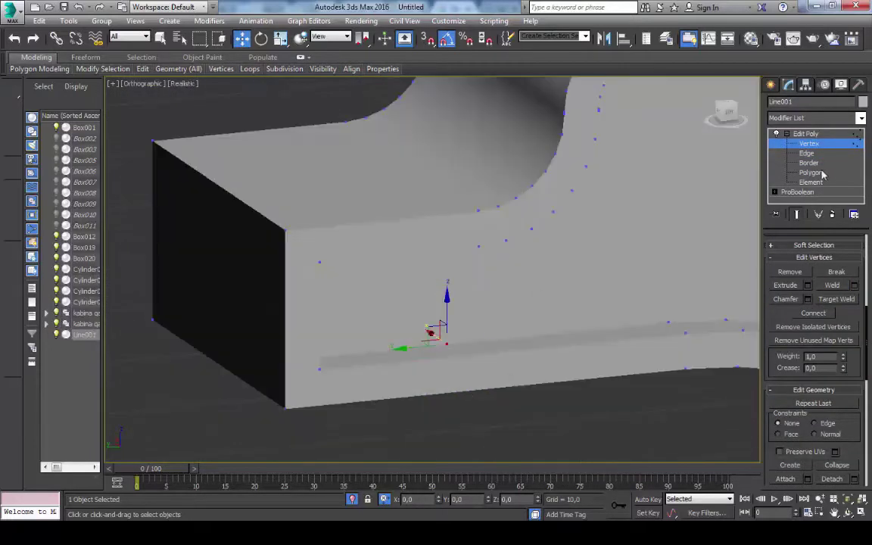
key(4)
click(439, 310)
Chamfer the end block's outer edges by 4.0 with 14 segments.
key(2)
scroll(618, 327, down, 5)
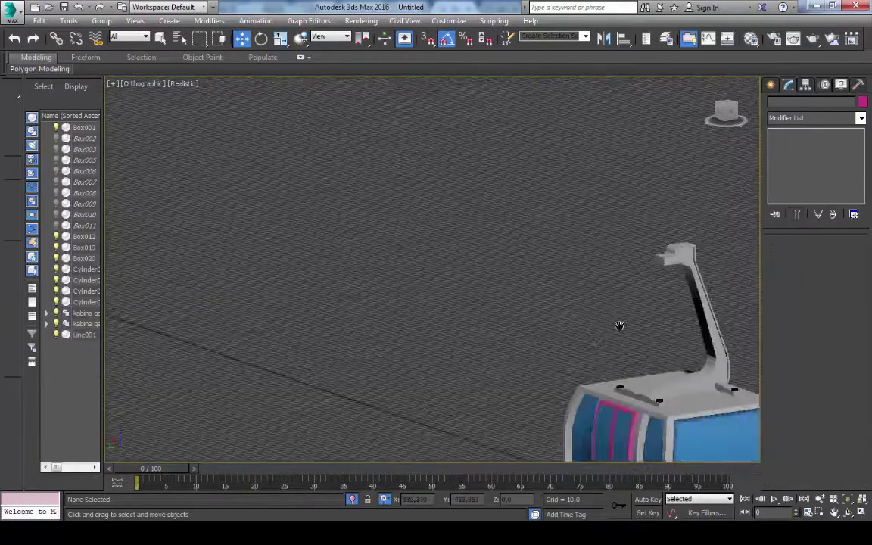
scroll(505, 292, up, 5)
key(F4)
mouse_move(505, 292)
alt+middle_down()
mouse_move(471, 259)
mouse_move(485, 303)
alt+middle_up()
click(487, 311)
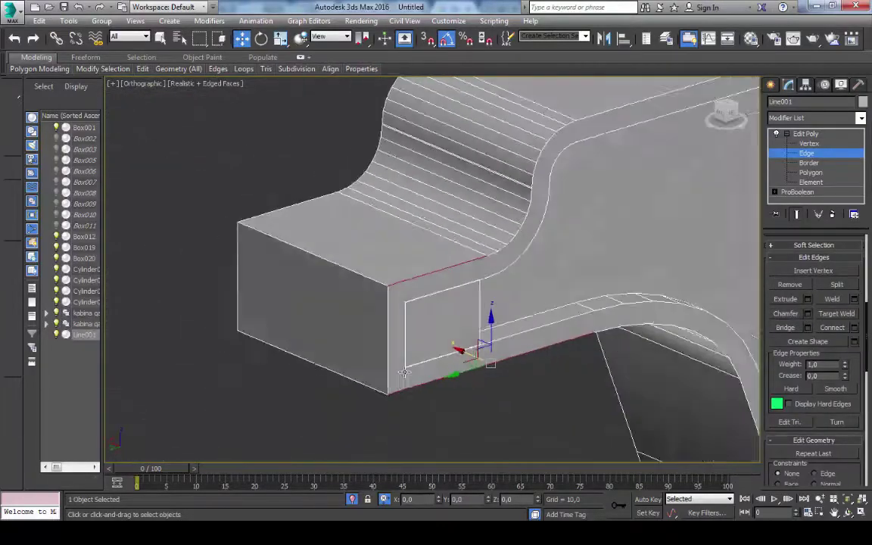
key(ctrl+shift+c)
scroll(454, 341, up, 3)
scroll(445, 318, down, 4)
key(Return)
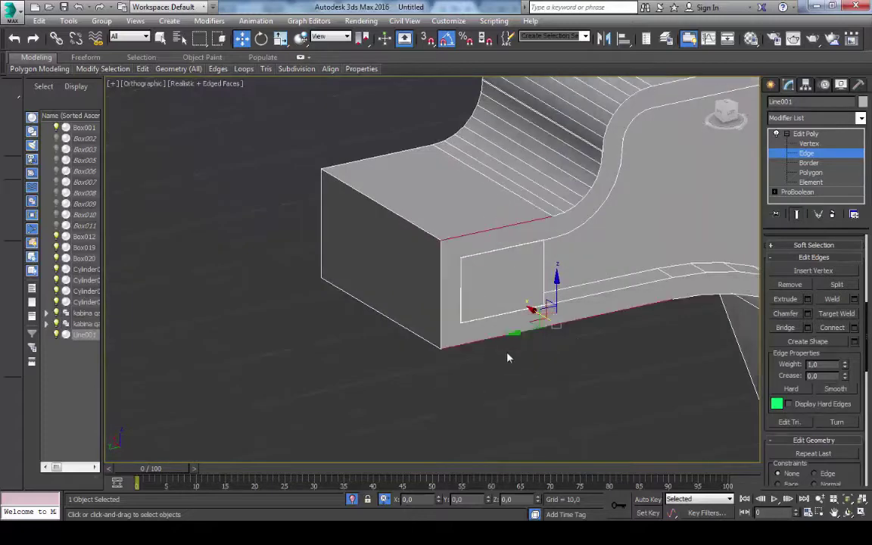
mouse_move(455, 316)
alt+middle_down()
mouse_move(452, 275)
mouse_move(514, 302)
mouse_move(448, 318)
alt+middle_up()
key(ctrl+shift+c)
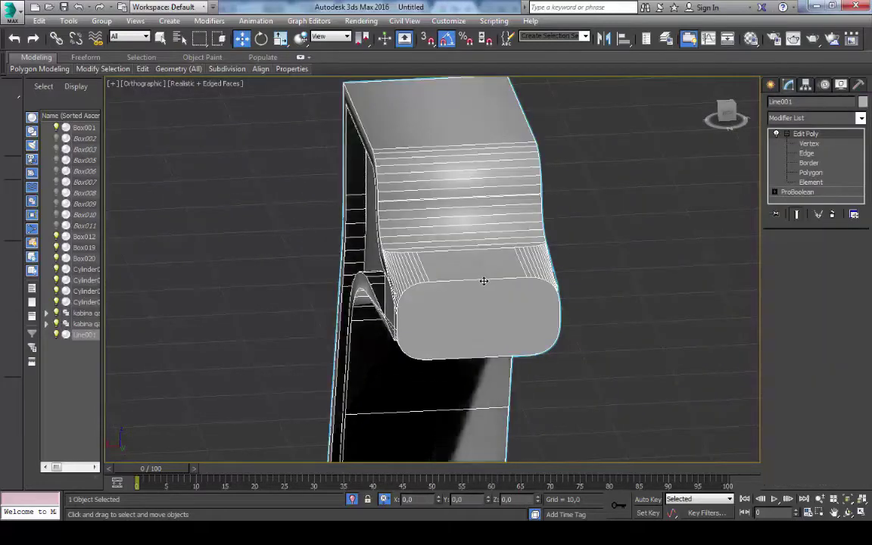
Draw a new box over the hanger arm's end, tall enough to pass through the end block.
key(2)
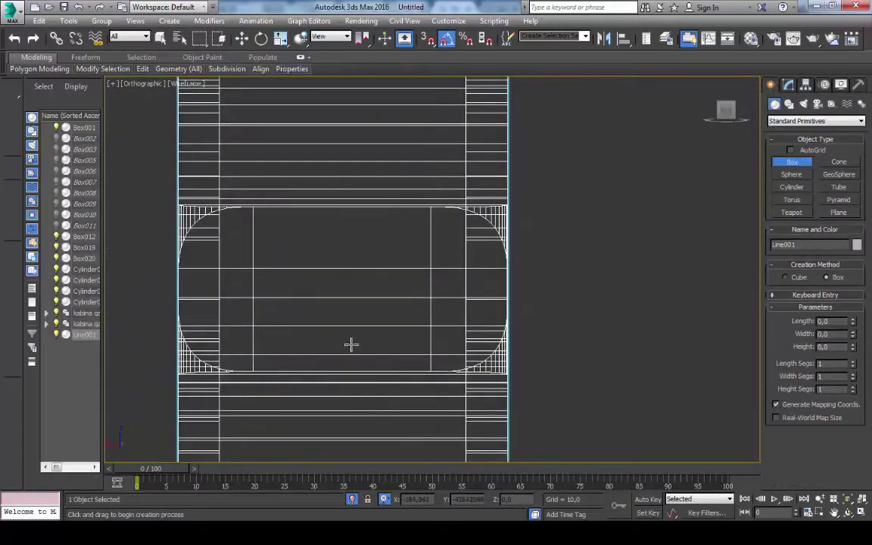
drag(315, 200, 324, 213)
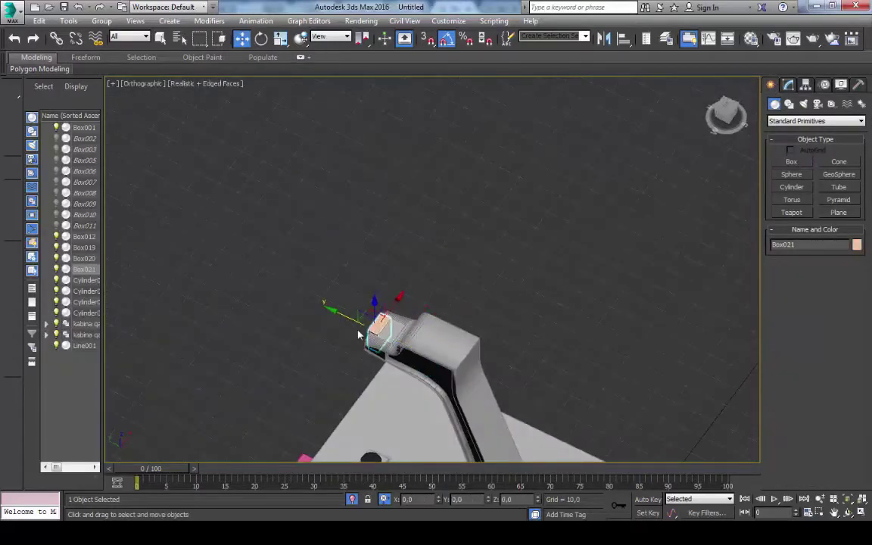
alt+middle_drag(359, 335, 348, 326)
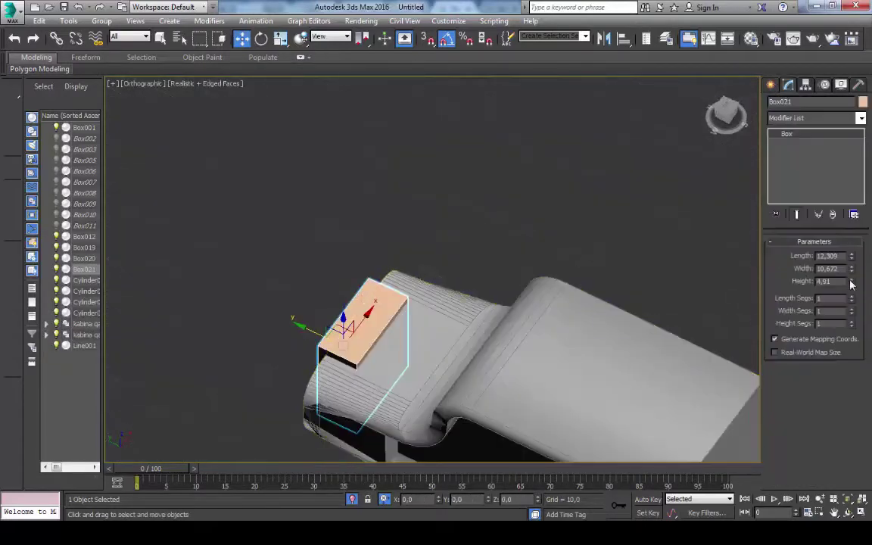
scroll(348, 325, up, 6)
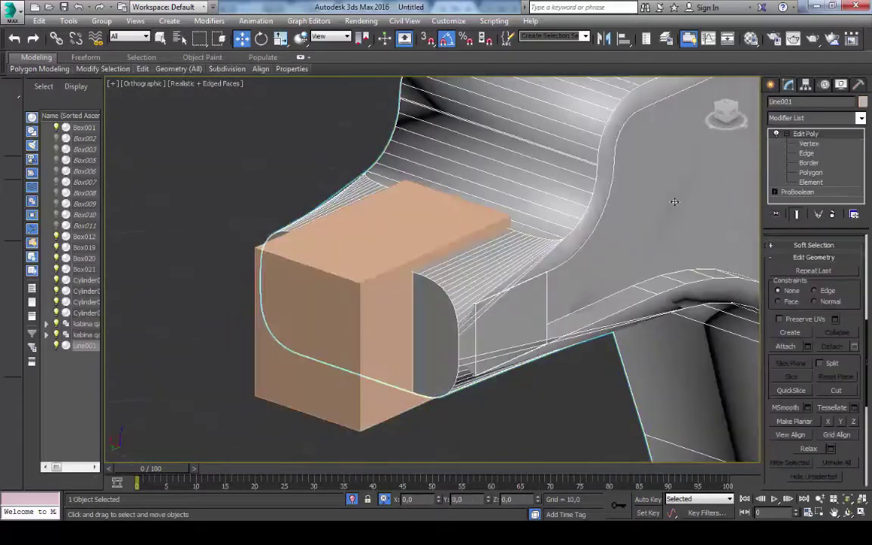
Subtract the box from the hanger arm with a ProBoolean Subtraction.
click(771, 84)
click(815, 121)
click(797, 140)
click(791, 224)
click(813, 289)
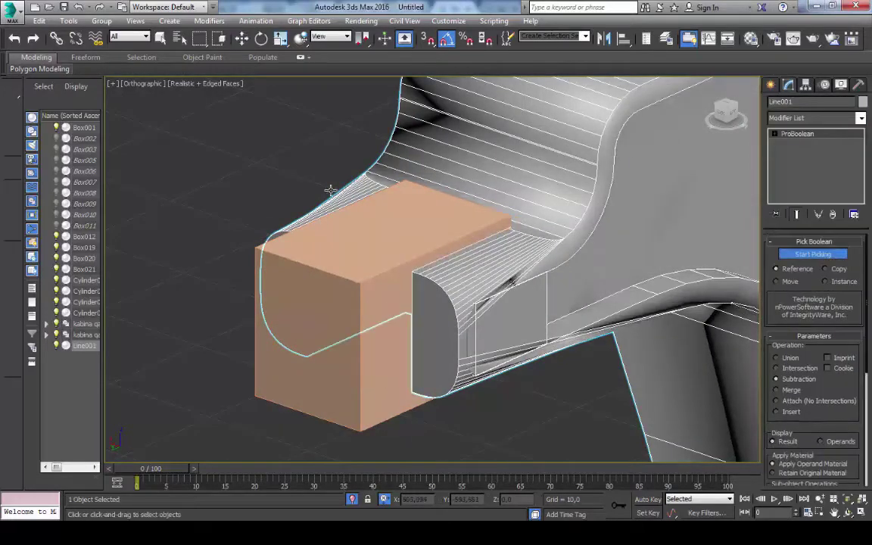
click(341, 318)
scroll(336, 286, down, 5)
Draw a new box in the Back view using wireframe display.
key(w)
scroll(336, 285, up, 5)
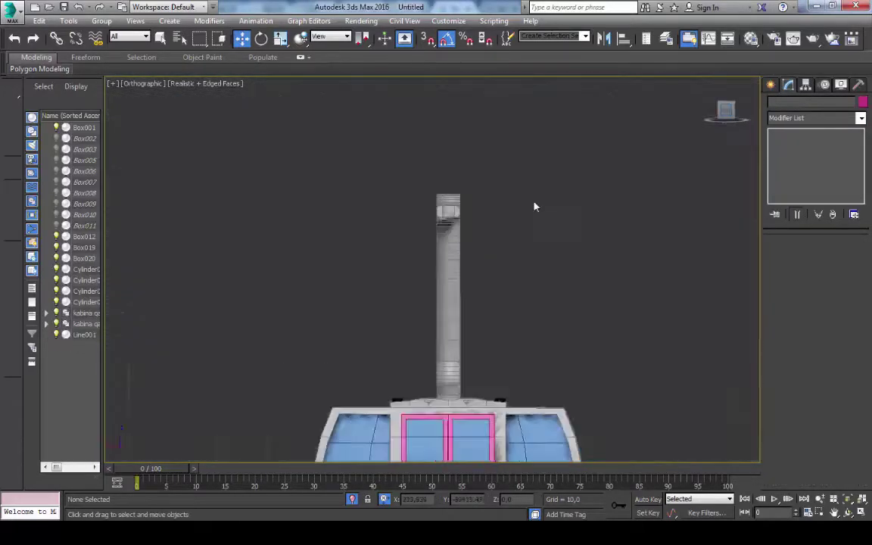
key(k)
click(771, 84)
click(792, 161)
key(F3)
middle_drag(358, 274, 357, 288)
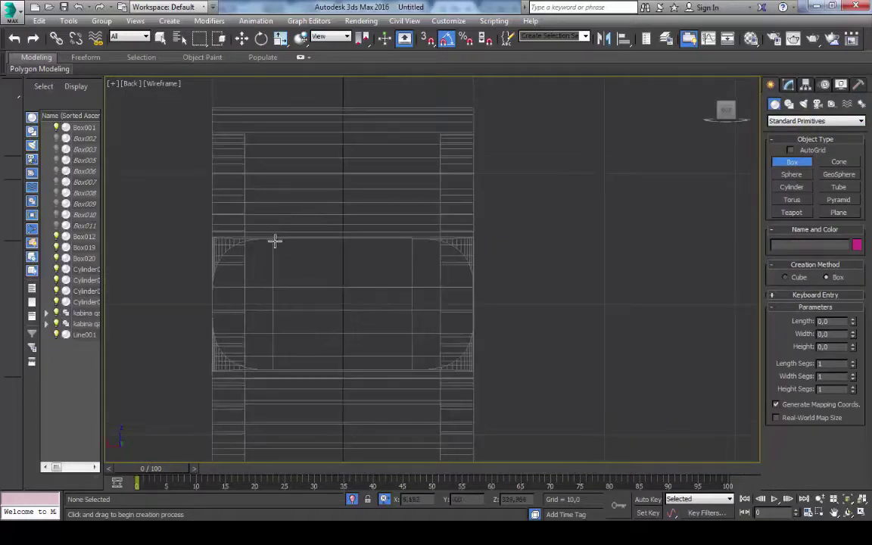
alt+middle_drag(401, 356, 244, 44)
Set the new box's Height to 30.
click(788, 84)
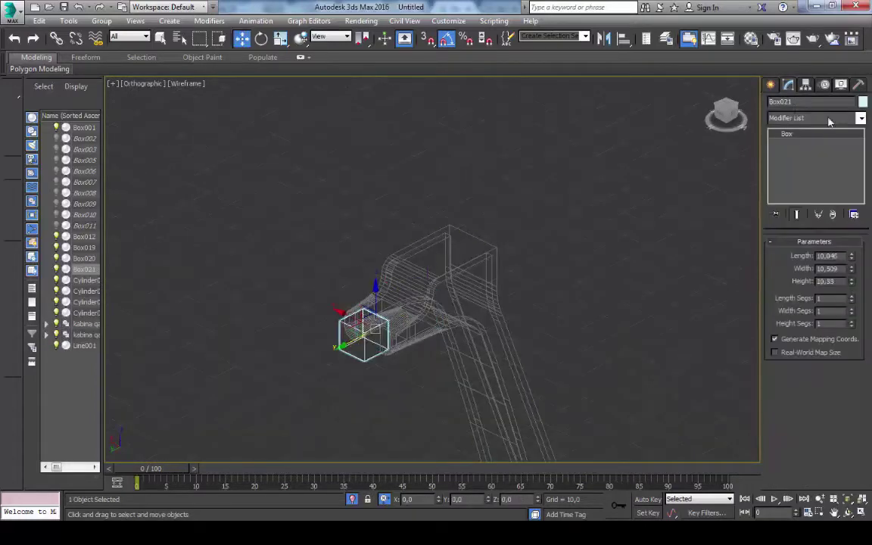
key(F3)
key(z)
scroll(374, 325, down, 5)
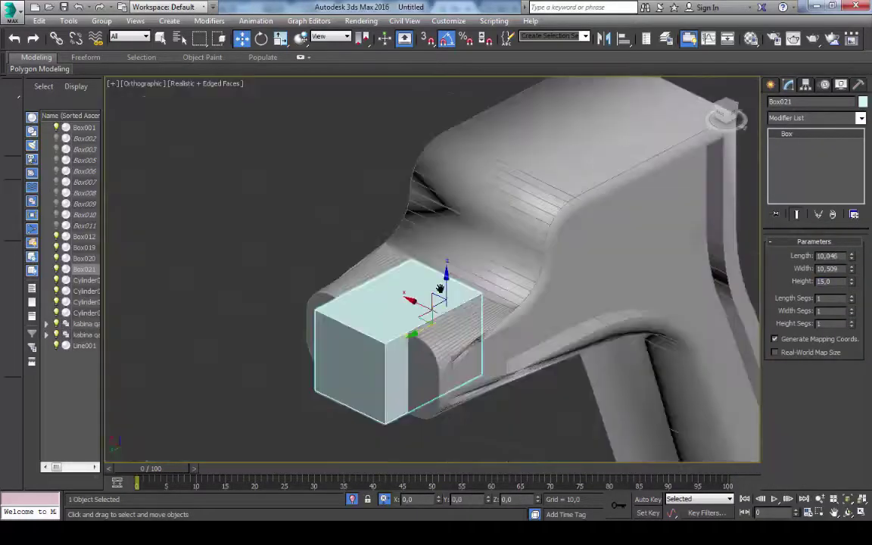
alt+middle_drag(373, 325, 350, 370)
text(20)
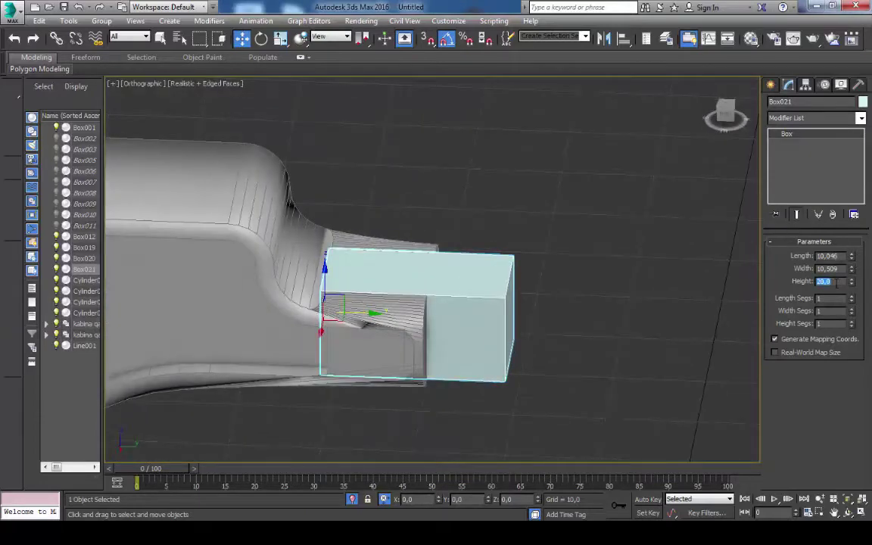
text(30)
key(Return)
scroll(613, 286, down, 3)
scroll(654, 294, up, 4)
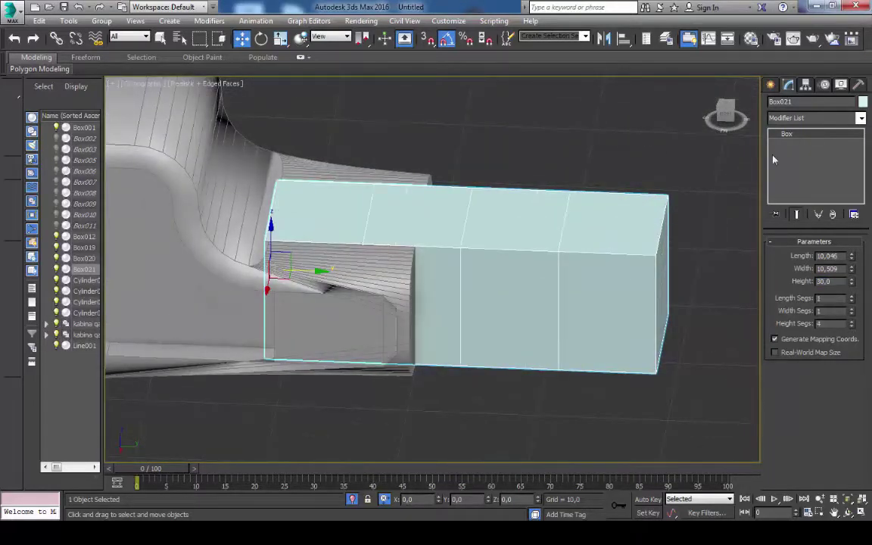
Add an Edit Poly modifier and chamfer the box's end edges round.
alt+middle_drag(706, 276, 669, 155)
click(813, 118)
click(802, 461)
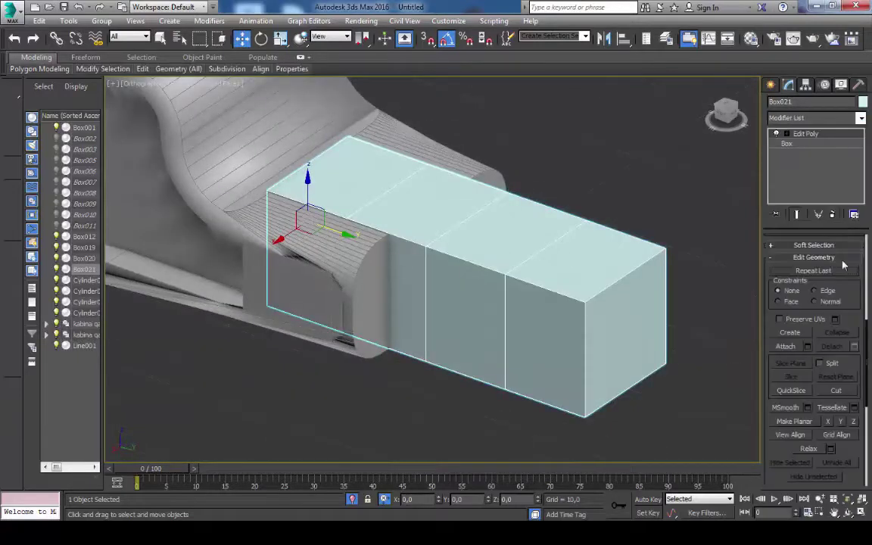
key(2)
alt+middle_drag(529, 227, 636, 280)
click(808, 313)
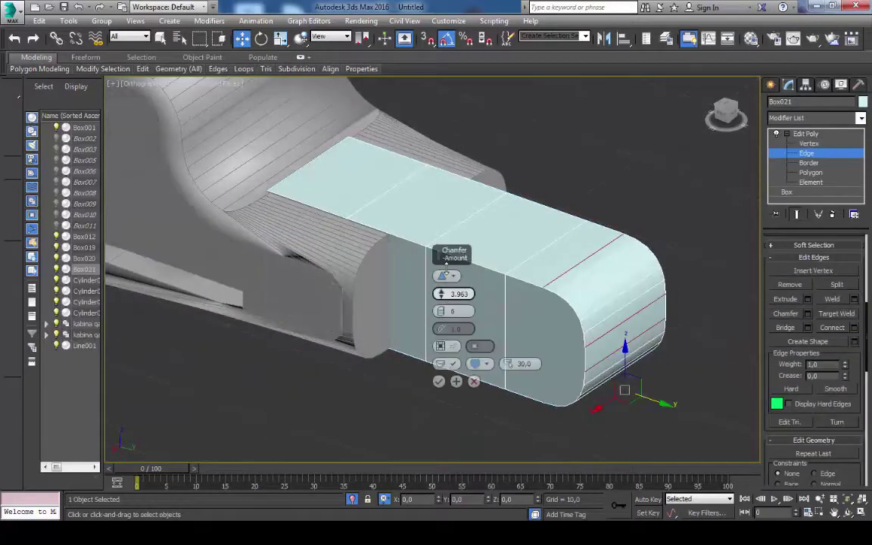
click(439, 380)
key(2)
Select the box's bottom and middle vertices to pinch its neck mid-length.
mouse_move(640, 237)
alt+middle_down()
mouse_move(536, 229)
mouse_move(637, 258)
mouse_move(656, 317)
alt+middle_up()
scroll(531, 285, up, 3)
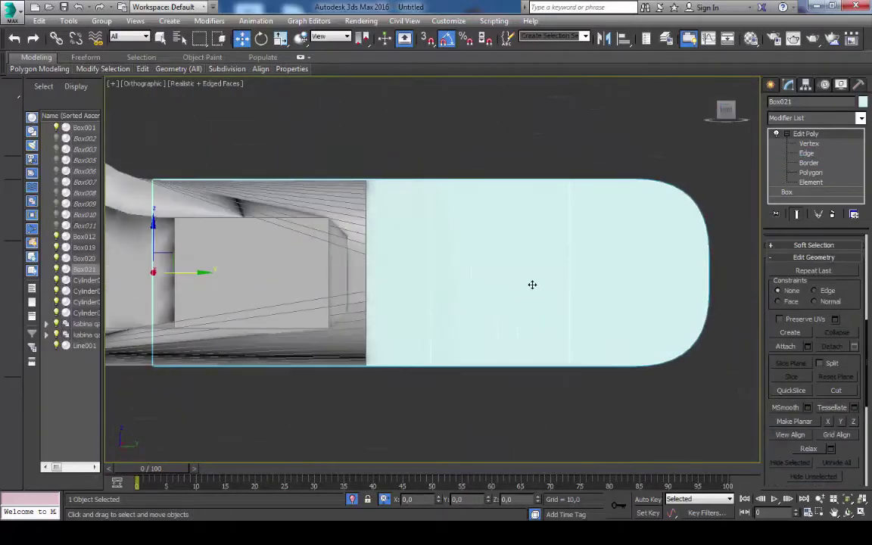
key(1)
middle_drag(545, 227, 523, 256)
drag(369, 157, 527, 253)
drag(398, 374, 554, 409)
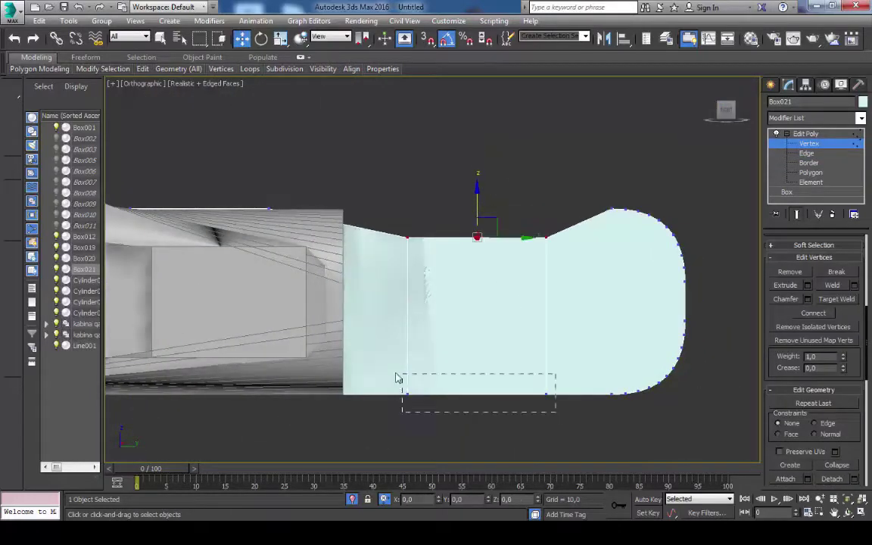
alt+middle_drag(501, 340, 551, 295)
key(2)
key(l)
key(1)
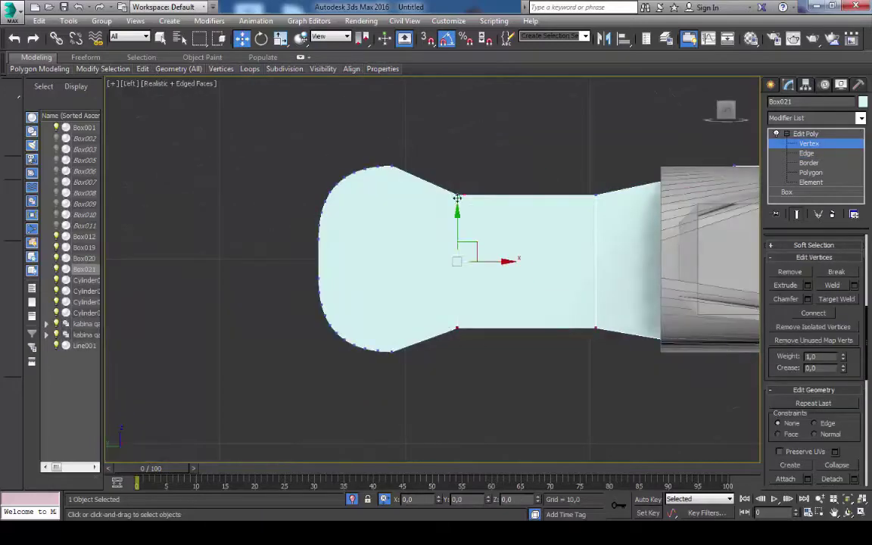
alt+middle_drag(529, 258, 663, 324)
key(2)
key(ctrl+shift+c)
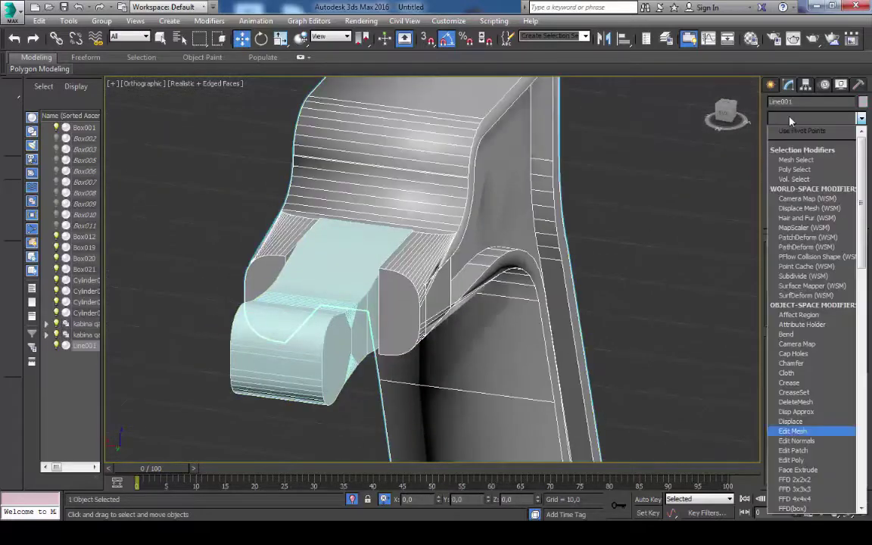
Extrude the faces at the arm's end.
key(4)
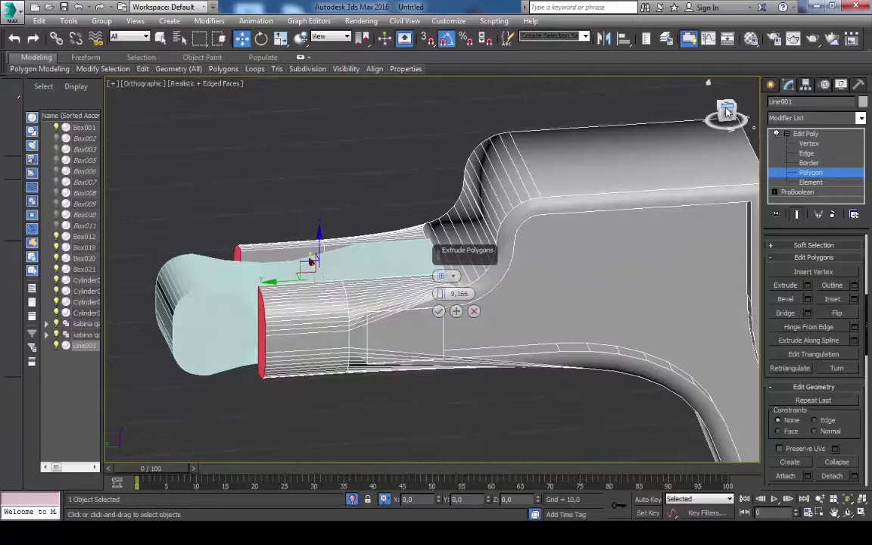
alt+middle_drag(420, 281, 657, 399)
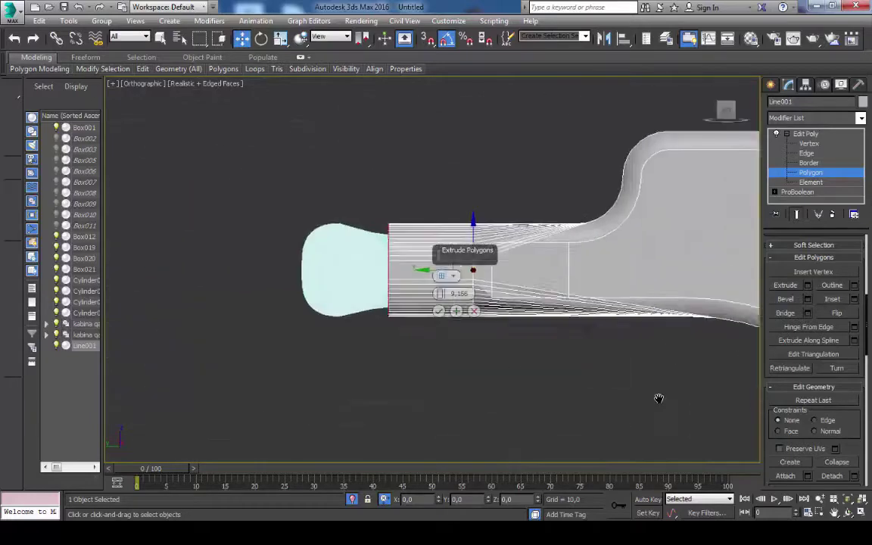
key(F3)
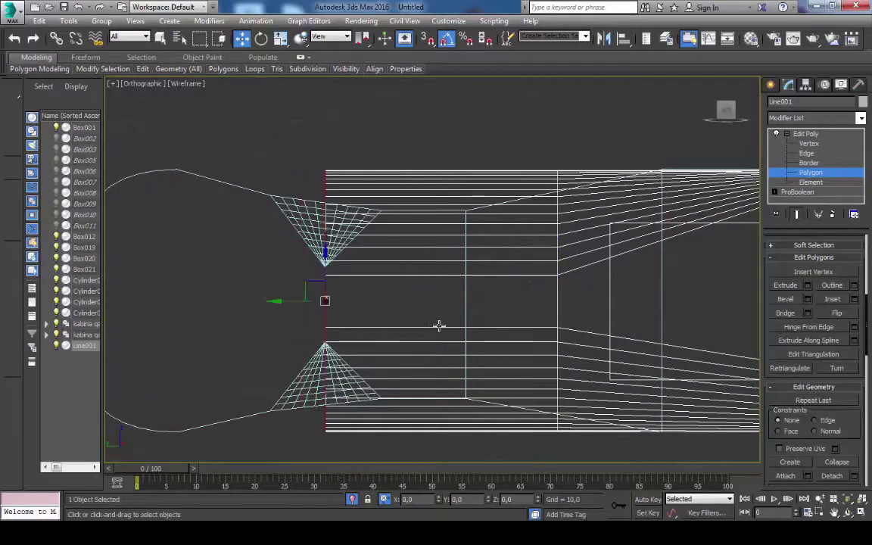
key(F3)
key(4)
alt+middle_drag(560, 284, 510, 327)
alt+middle_drag(634, 327, 603, 249)
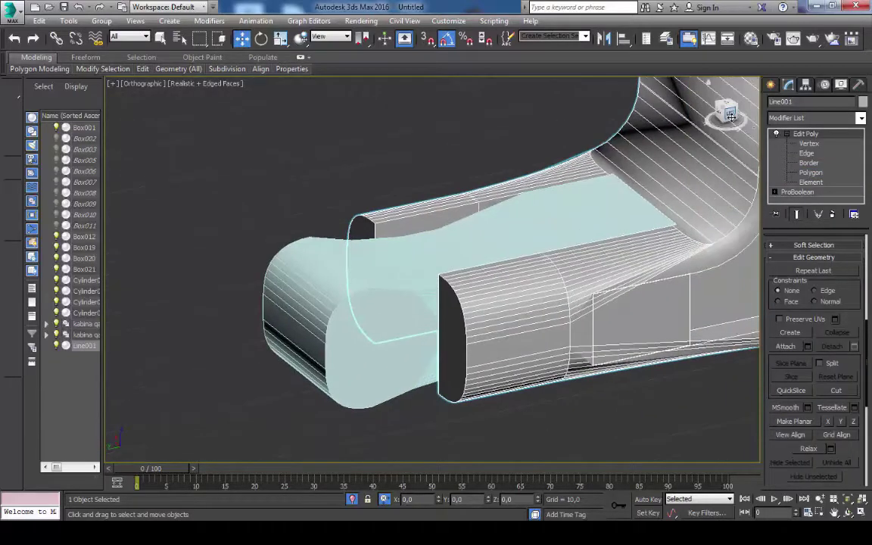
In the Left view, move the end vertices down to taper the arm end.
key(l)
scroll(603, 249, up, 3)
key(1)
scroll(439, 237, down, 1)
drag(408, 182, 407, 194)
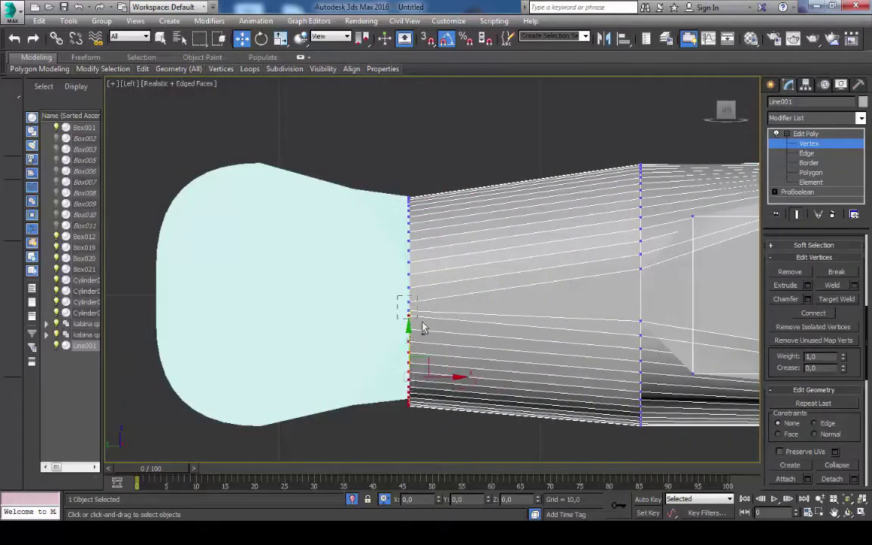
alt+middle_drag(502, 340, 444, 364)
Select the column's vertices and raise them slightly.
key(l)
scroll(516, 251, up, 3)
key(F3)
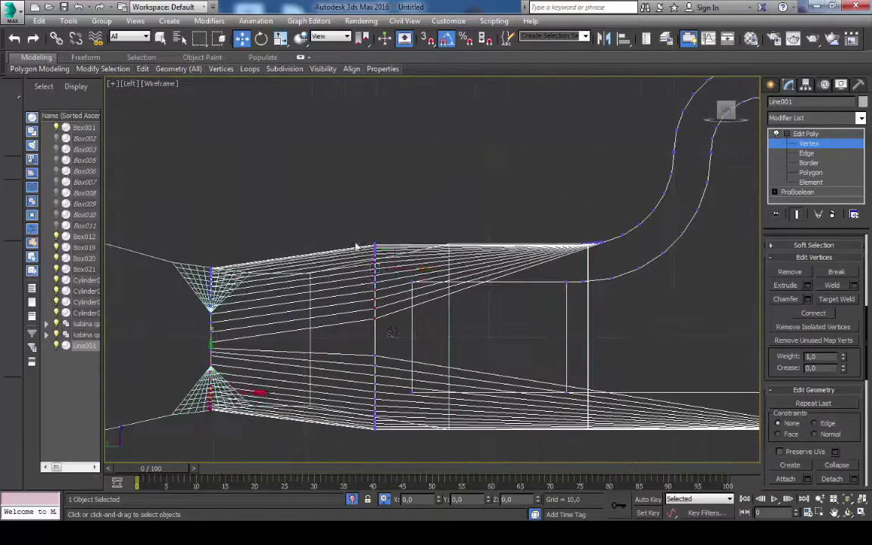
scroll(356, 246, up, 2)
click(391, 239)
scroll(408, 287, down, 4)
scroll(419, 338, up, 3)
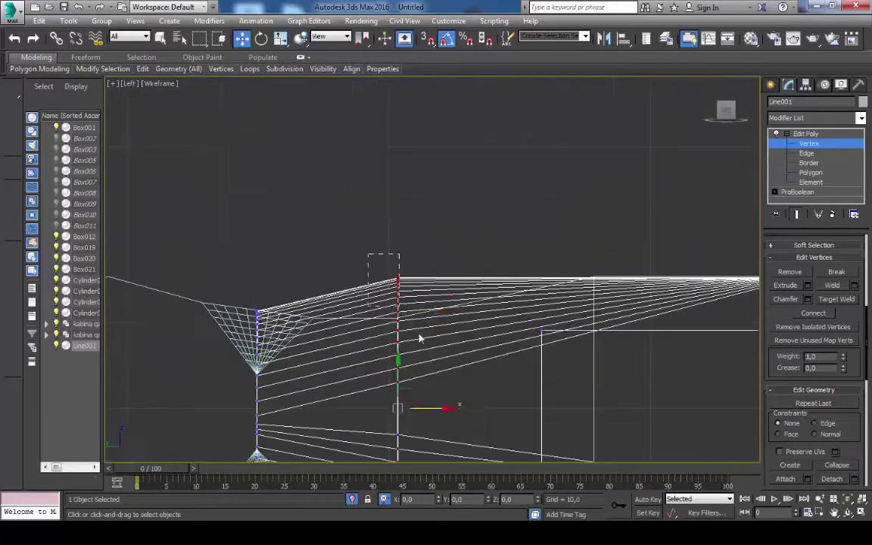
scroll(397, 316, up, 2)
scroll(379, 352, down, 3)
scroll(424, 350, up, 3)
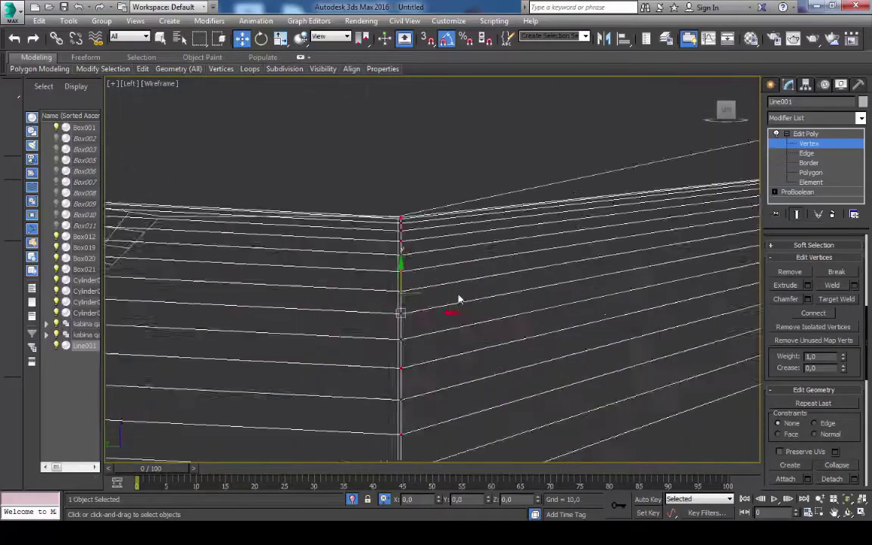
scroll(459, 301, up, 2)
scroll(451, 405, down, 3)
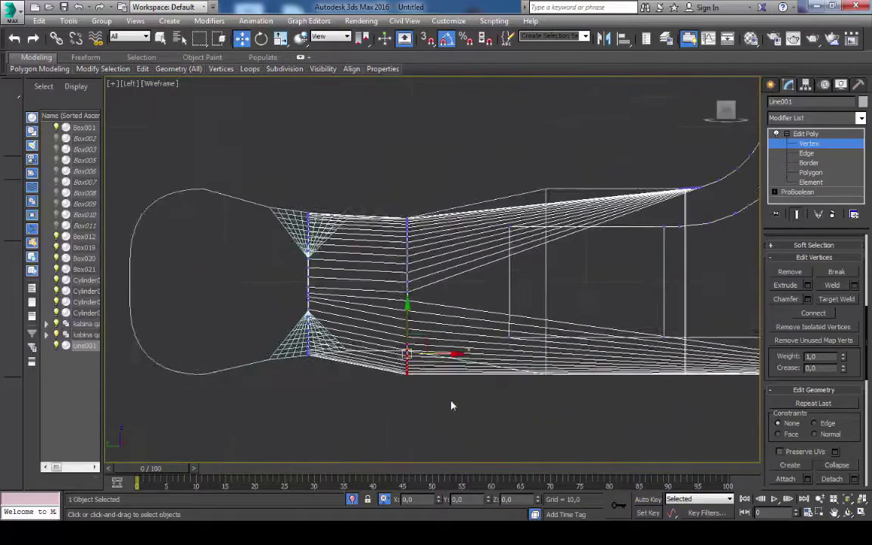
scroll(451, 405, up, 2)
drag(454, 441, 359, 271)
drag(407, 323, 407, 317)
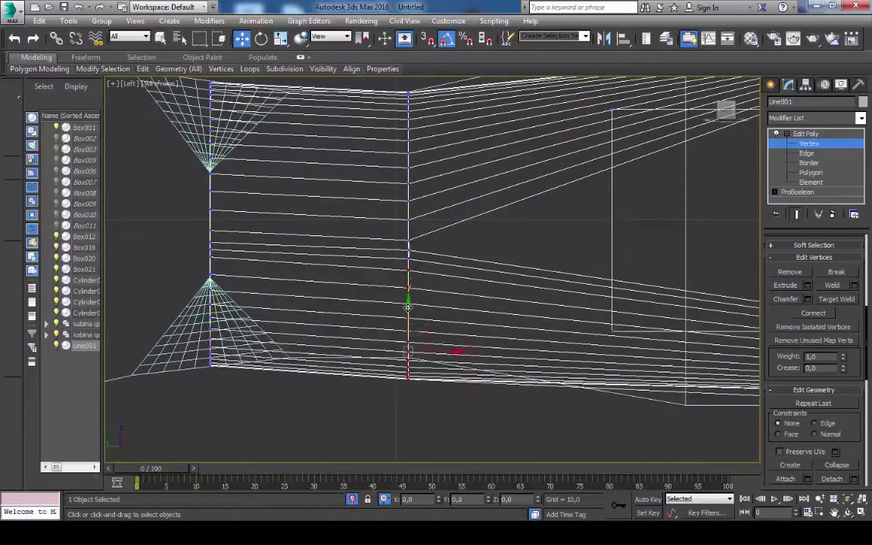
scroll(408, 303, down, 3)
scroll(439, 308, up, 1)
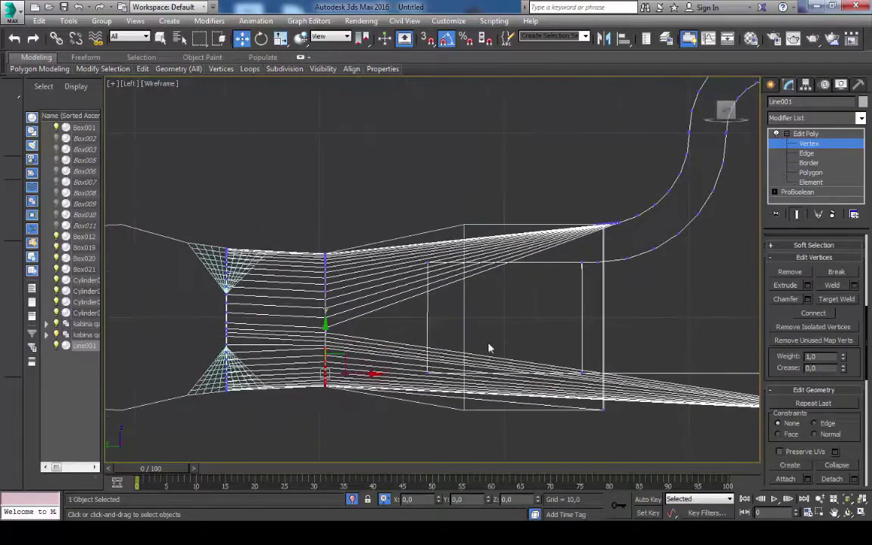
Clear the vertex selection, inspect the curved arm, and exit Vertex level in shaded view.
key(2)
mouse_move(488, 347)
alt+middle_down()
mouse_move(500, 253)
mouse_move(395, 268)
mouse_move(360, 284)
mouse_move(411, 220)
mouse_move(385, 292)
mouse_move(316, 165)
alt+middle_up()
scroll(500, 253, up, 3)
key(1)
scroll(399, 224, down, 2)
alt+middle_drag(352, 259, 378, 280)
click(378, 280)
mouse_move(363, 164)
alt+middle_down()
mouse_move(401, 220)
mouse_move(468, 204)
alt+middle_up()
mouse_move(431, 142)
alt+middle_down()
mouse_move(496, 262)
mouse_move(515, 263)
mouse_move(491, 340)
mouse_move(452, 297)
mouse_move(447, 224)
mouse_move(454, 252)
mouse_move(386, 270)
mouse_move(423, 257)
mouse_move(488, 269)
mouse_move(454, 218)
mouse_move(745, 124)
alt+middle_up()
key(1)
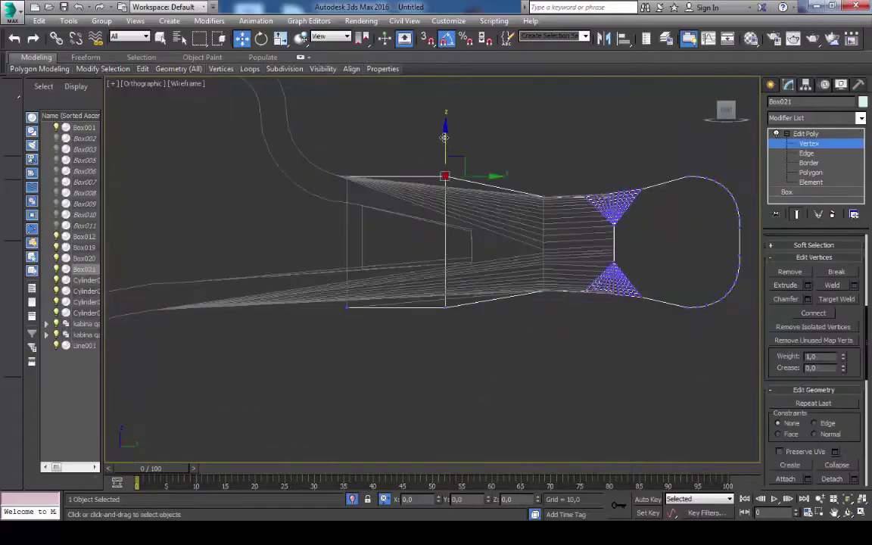
key(F3)
mouse_move(425, 295)
alt+middle_down()
mouse_move(556, 292)
mouse_move(530, 273)
mouse_move(633, 200)
alt+middle_up()
Create a long cone rod through the arm's rounded end.
click(633, 201)
click(770, 84)
click(839, 161)
drag(432, 256, 477, 266)
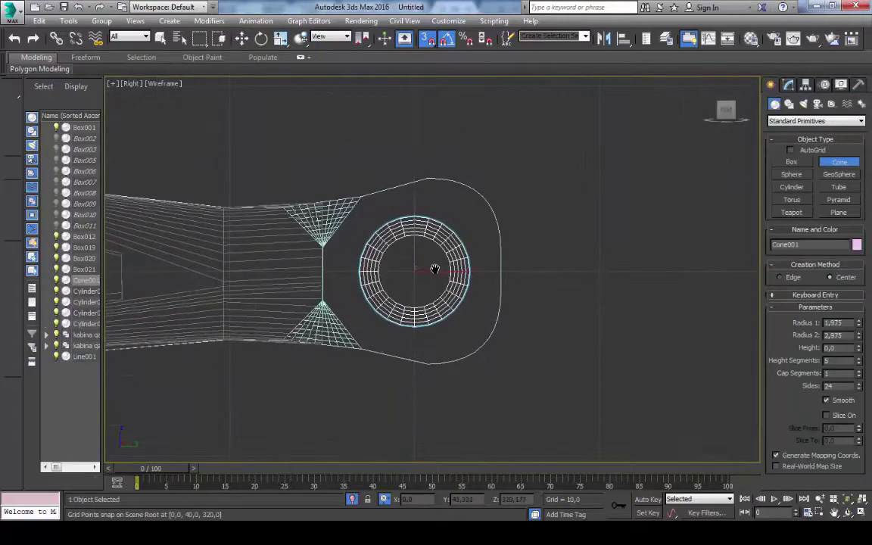
alt+middle_drag(477, 266, 545, 262)
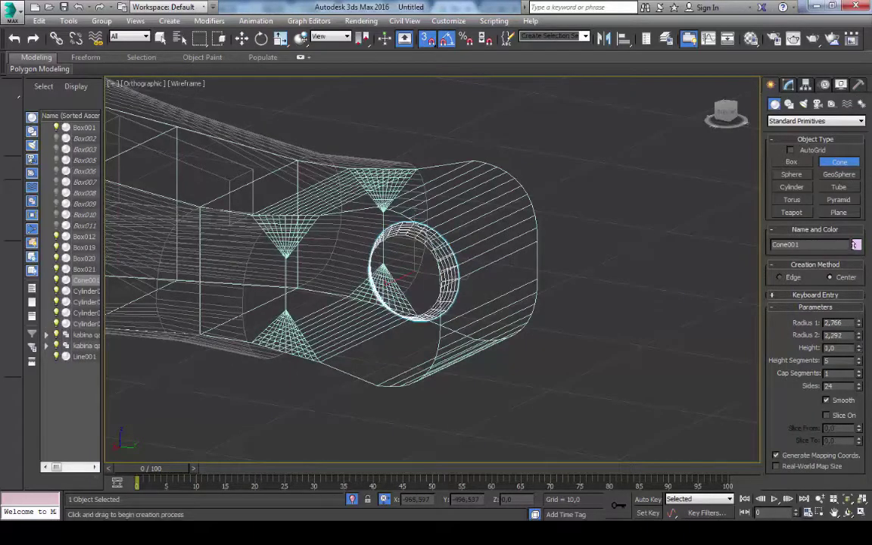
key(F3)
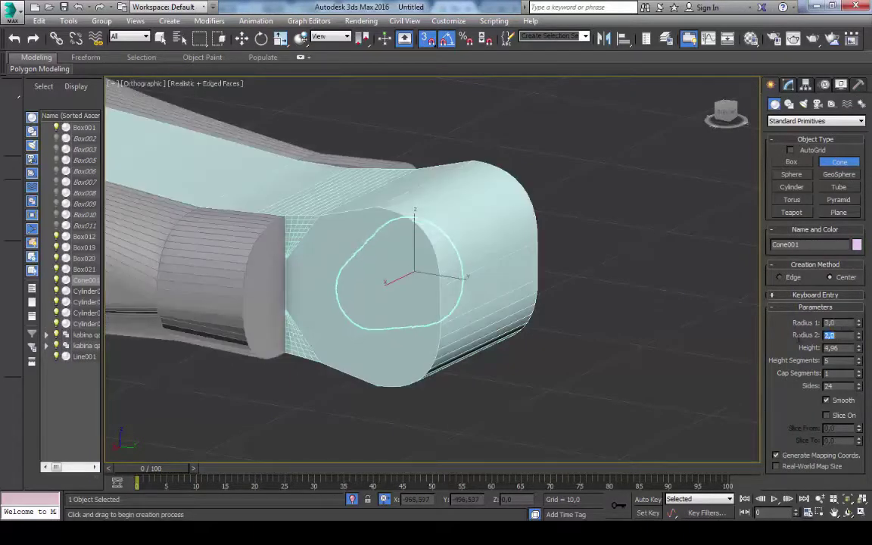
click(642, 344)
key(z)
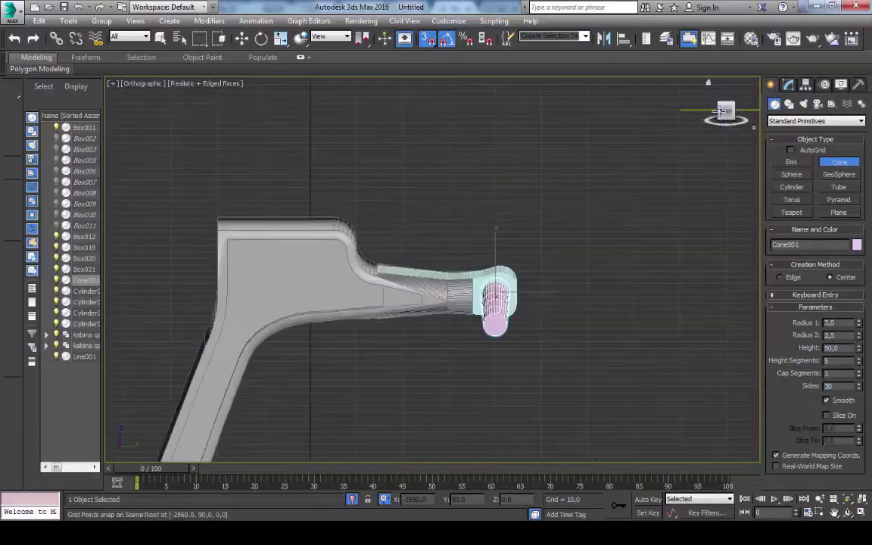
key(w)
key(z)
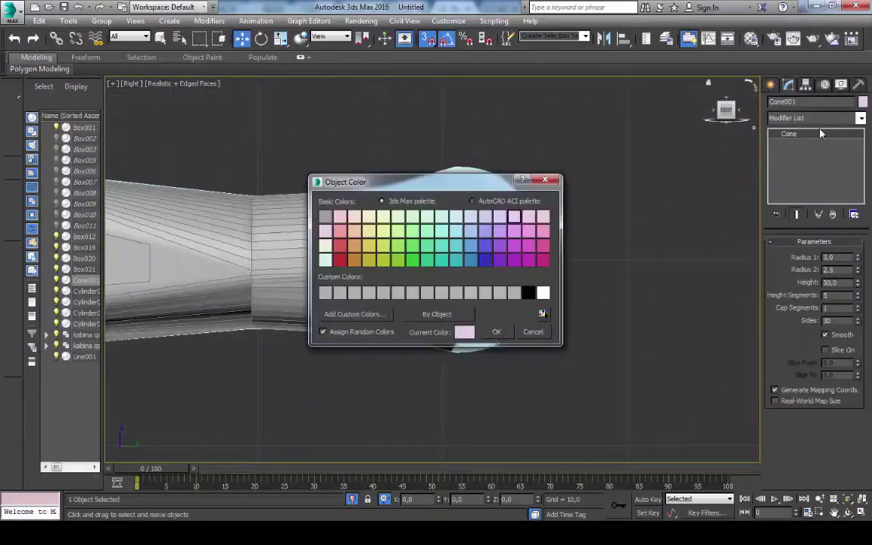
Shift-drag a copy named Cone002 and convert it to Editable Poly.
shift+drag(378, 217, 378, 232)
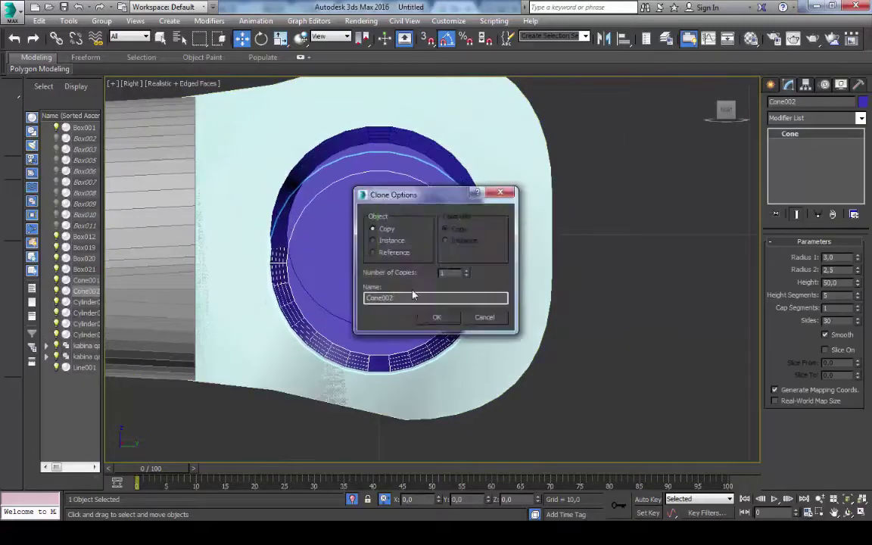
click(438, 315)
right_click(546, 307)
click(593, 446)
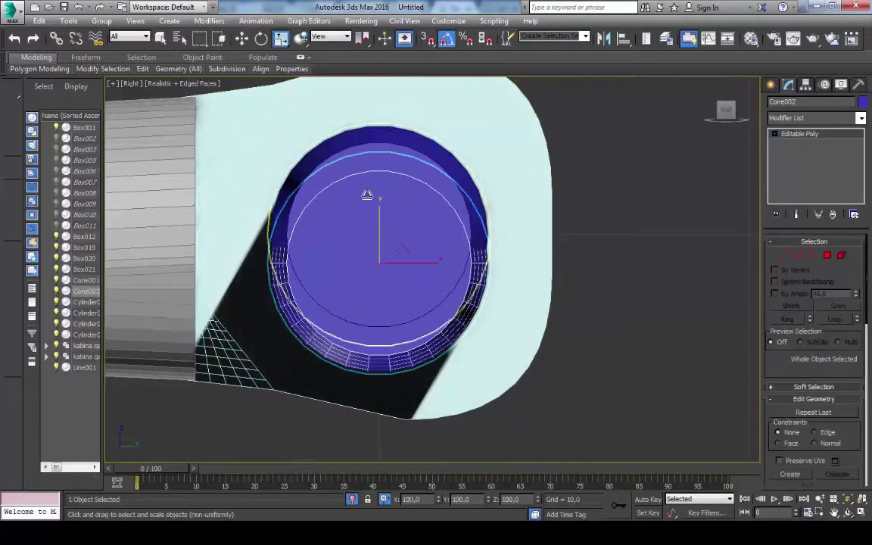
mouse_move(366, 195)
alt+middle_down()
mouse_move(422, 261)
mouse_move(438, 233)
mouse_move(451, 241)
mouse_move(678, 241)
mouse_move(609, 208)
alt+middle_up()
key(z)
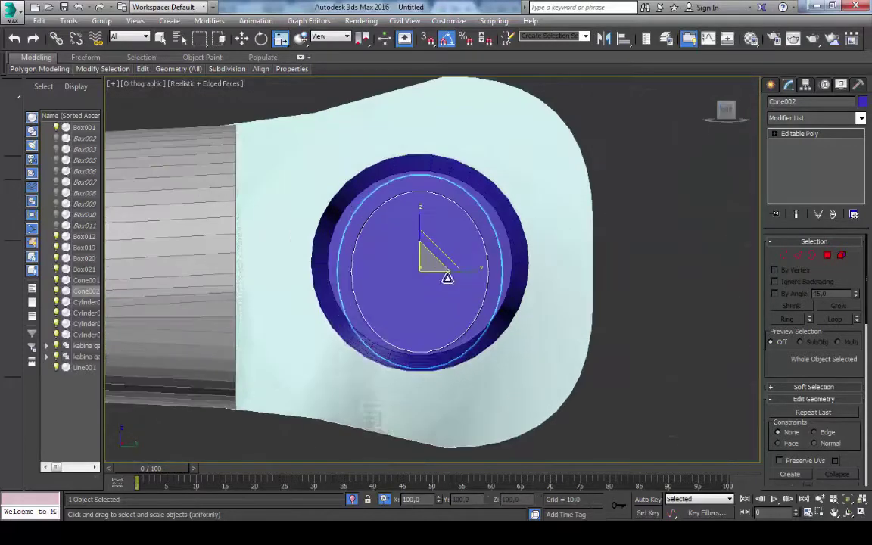
Scale Cone002 around the original and move its vertices to stretch the inner loop.
drag(482, 273, 465, 252)
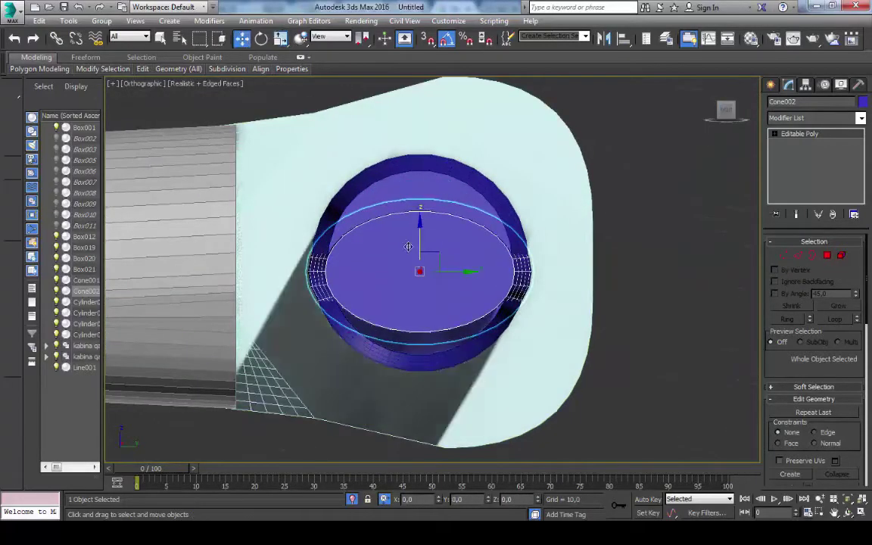
key(F3)
key(1)
drag(537, 349, 330, 290)
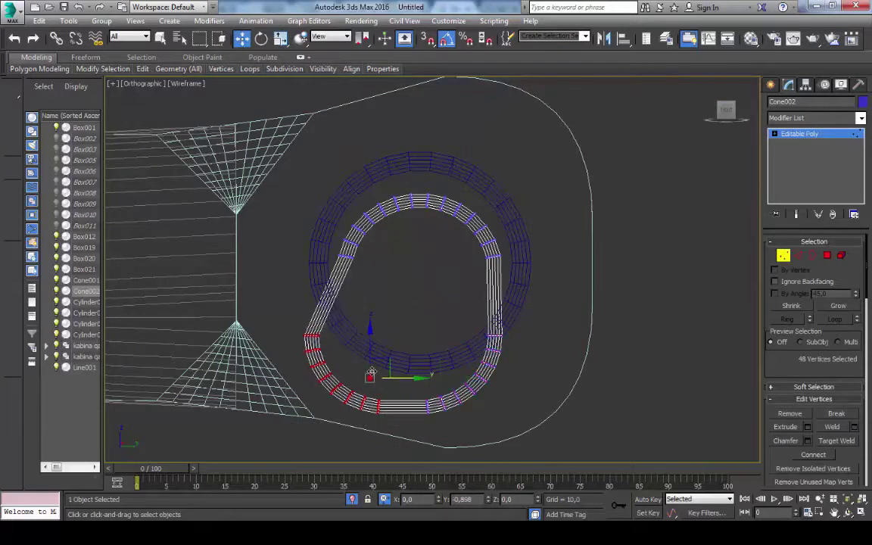
scroll(348, 253, up, 5)
scroll(356, 238, down, 5)
drag(453, 408, 342, 315)
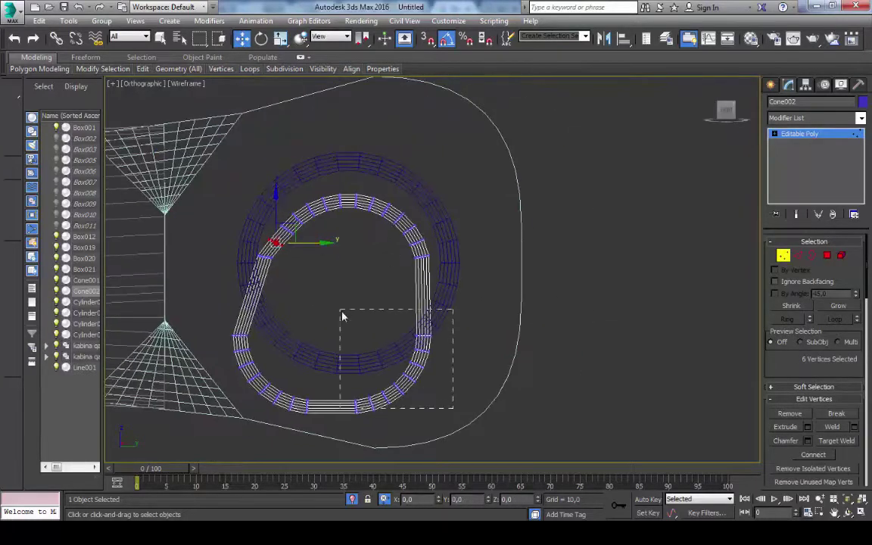
scroll(476, 381, up, 2)
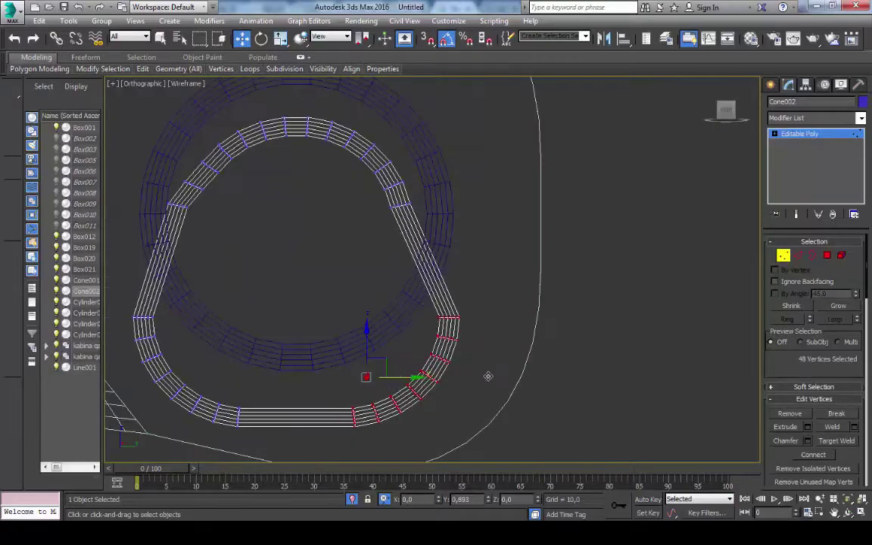
alt+middle_drag(408, 287, 429, 289)
click(429, 288)
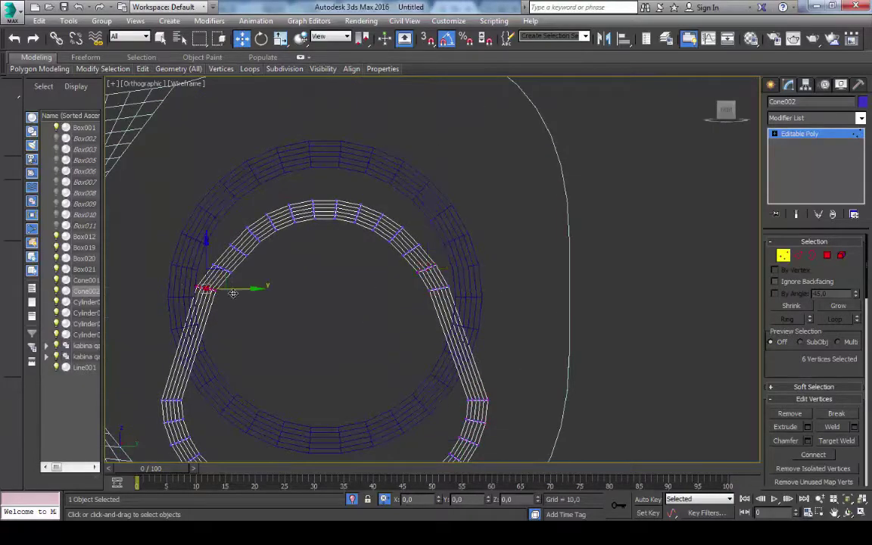
key(F3)
alt+middle_drag(233, 294, 467, 266)
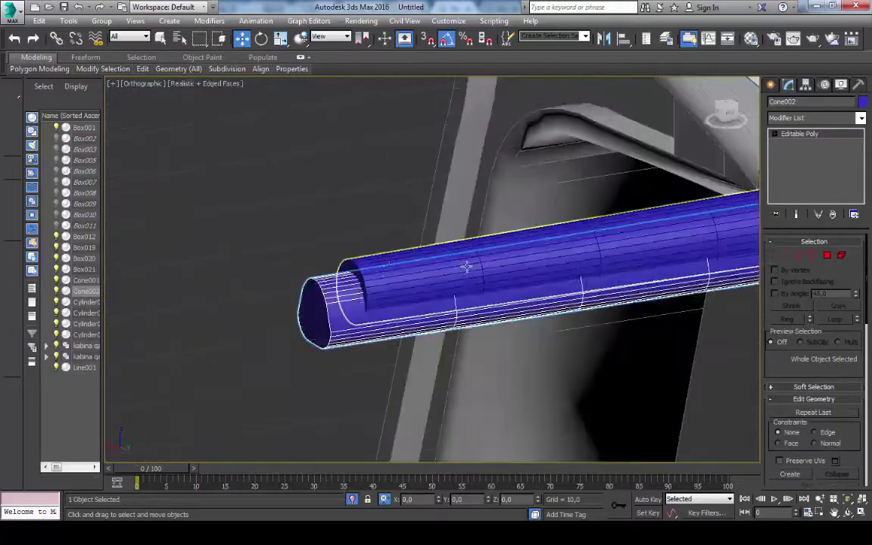
Subtract Cone002 from Cone001 using a ProBoolean compound object.
click(467, 267)
click(770, 84)
click(815, 120)
click(795, 142)
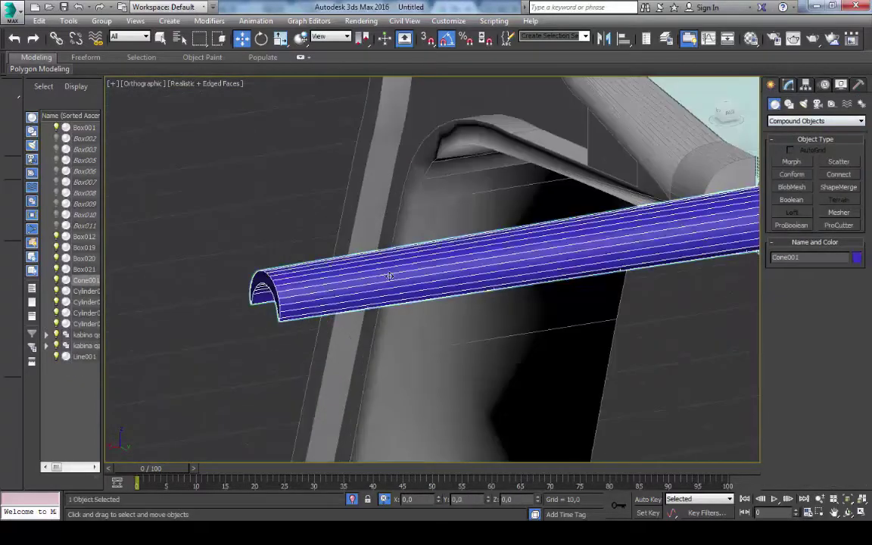
click(788, 84)
Add an Edit Poly modifier to Cone001 and select the vertices at the clamp's far end.
click(813, 118)
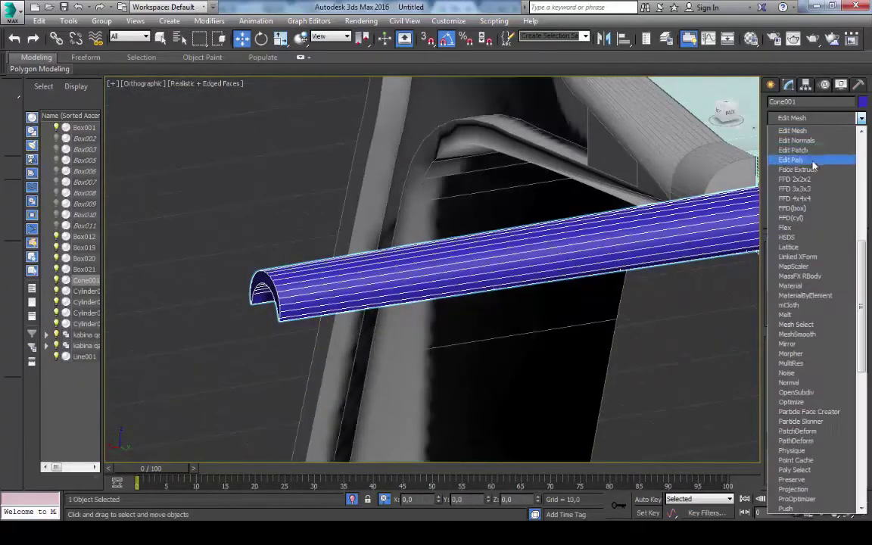
click(790, 159)
key(1)
drag(187, 236, 286, 375)
key(F3)
drag(236, 171, 634, 403)
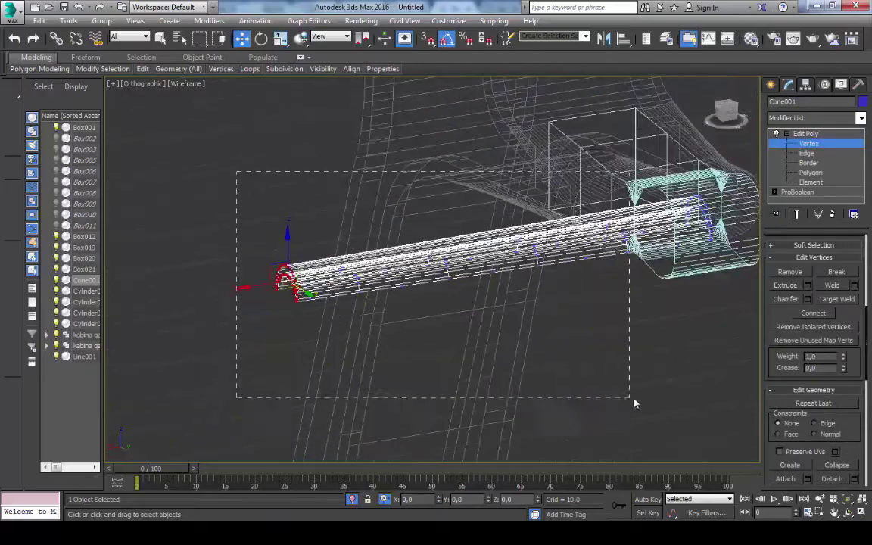
key(r)
Scale the clamp's end vertices so the half-round shell tapers toward its tip.
mouse_move(634, 403)
alt+middle_down()
mouse_move(408, 233)
mouse_move(447, 249)
mouse_move(482, 314)
mouse_move(392, 279)
mouse_move(263, 296)
alt+middle_up()
key(F3)
key(F3)
key(F3)
key(F3)
drag(335, 355, 263, 296)
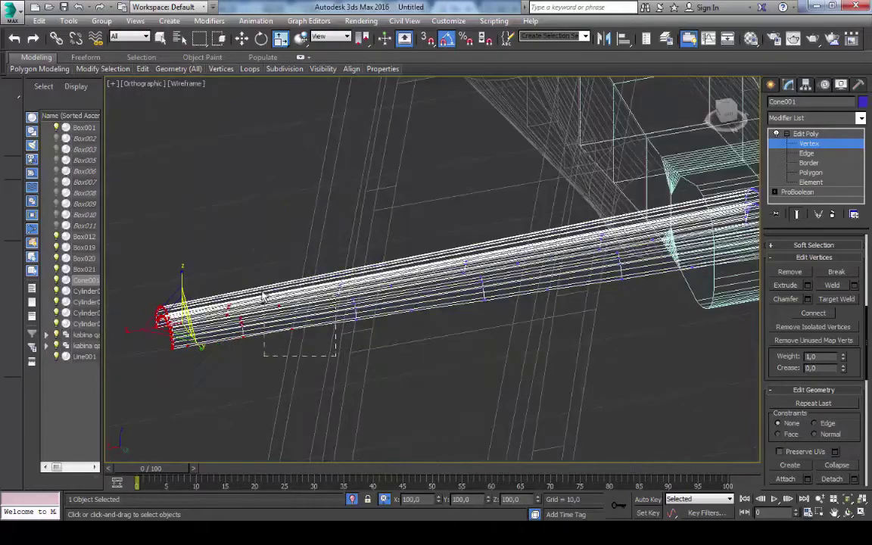
mouse_move(262, 296)
alt+middle_down()
mouse_move(428, 311)
mouse_move(415, 315)
mouse_move(494, 248)
mouse_move(395, 293)
alt+middle_up()
key(F3)
key(F3)
key(F3)
key(F3)
drag(574, 335, 415, 170)
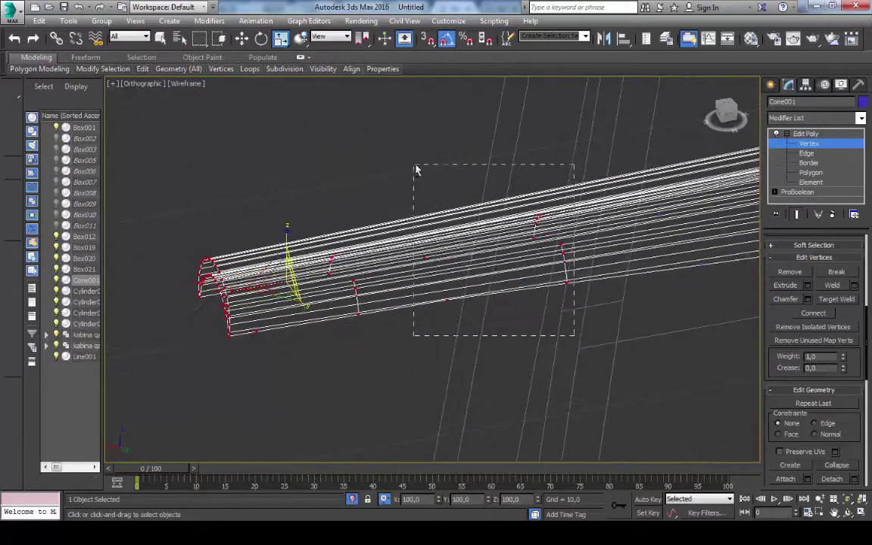
key(F3)
mouse_move(376, 352)
alt+middle_down()
mouse_move(282, 302)
mouse_move(335, 306)
alt+middle_up()
key(F3)
key(1)
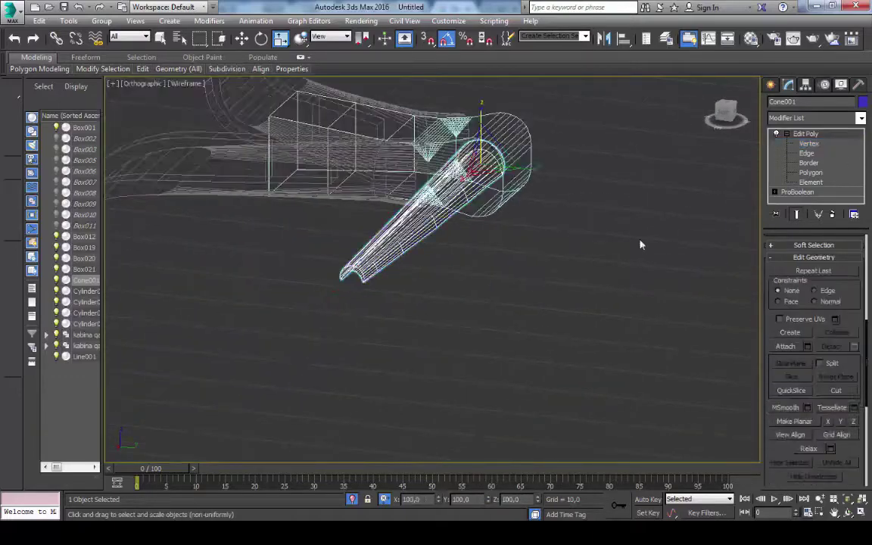
key(F3)
Mirror Cone001 on X as a copy on the opposite side of the arm's end.
key(t)
key(w)
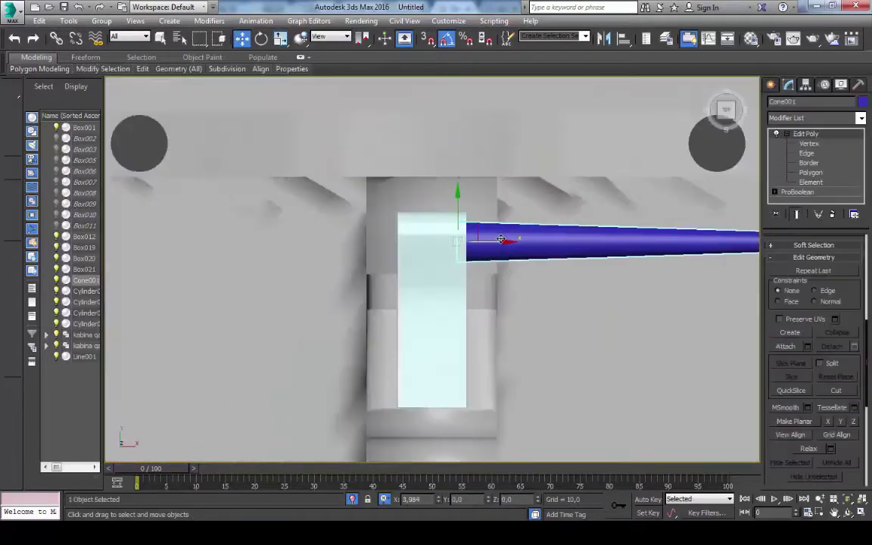
key(F3)
click(603, 38)
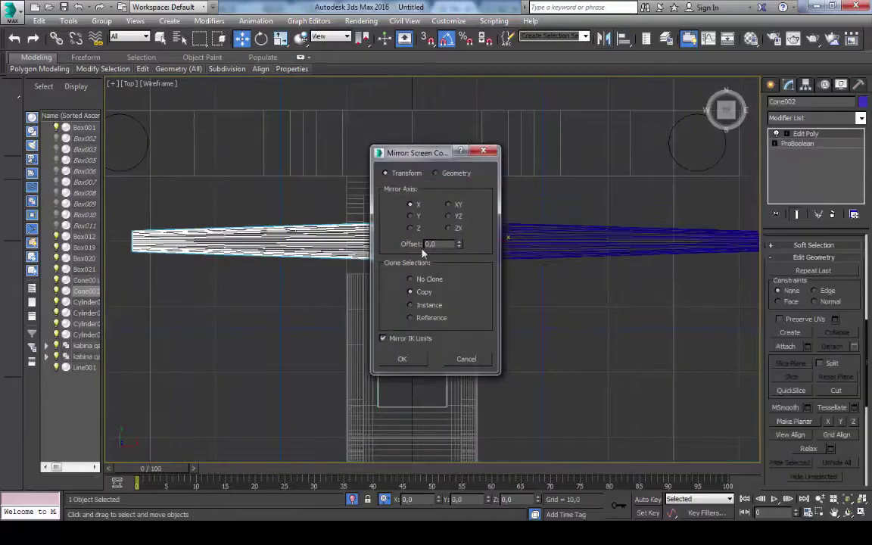
key(Return)
scroll(419, 250, up, 5)
mouse_move(409, 279)
middle_down()
mouse_move(436, 296)
mouse_move(453, 278)
mouse_move(474, 293)
middle_up()
key(F3)
Select both clamp pieces together in the back view.
click(474, 293)
click(474, 296)
mouse_move(659, 268)
alt+middle_down()
mouse_move(474, 296)
mouse_move(531, 340)
mouse_move(603, 296)
alt+middle_up()
key(k)
click(484, 240)
ctrl+click(603, 236)
mouse_move(485, 250)
alt+middle_down()
mouse_move(334, 395)
mouse_move(376, 259)
mouse_move(439, 280)
alt+middle_up()
scroll(333, 395, up, 5)
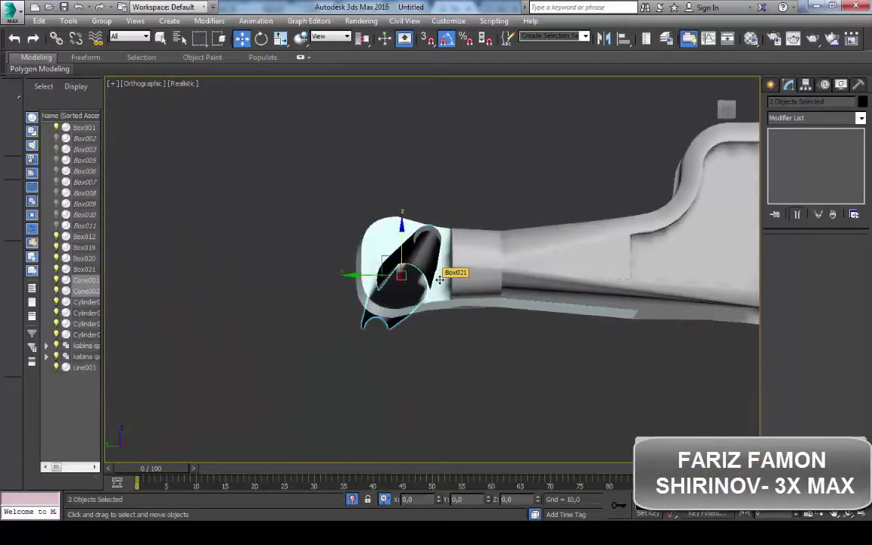
In the Left view, move Box021's lower end vertices to flatten the edge beneath the clamp.
key(l)
scroll(393, 255, up, 3)
key(F3)
click(361, 279)
key(1)
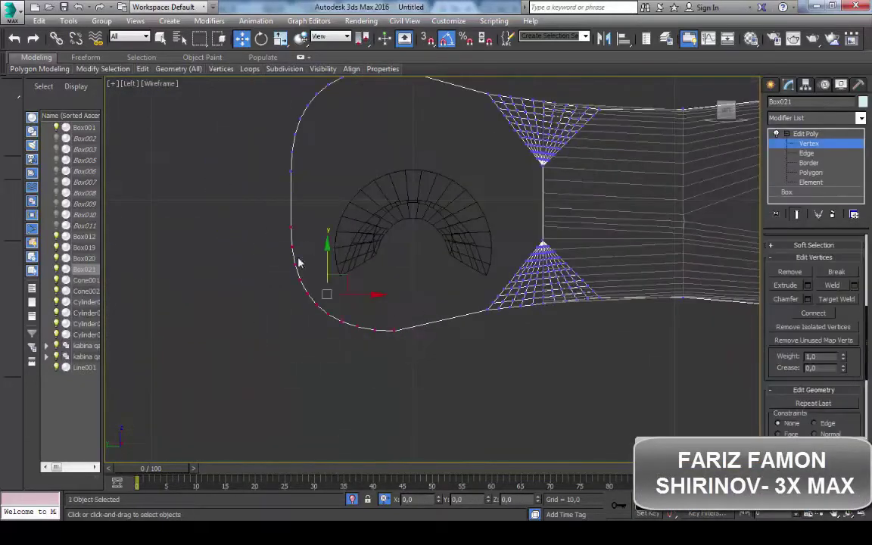
alt+middle_drag(381, 261, 305, 284)
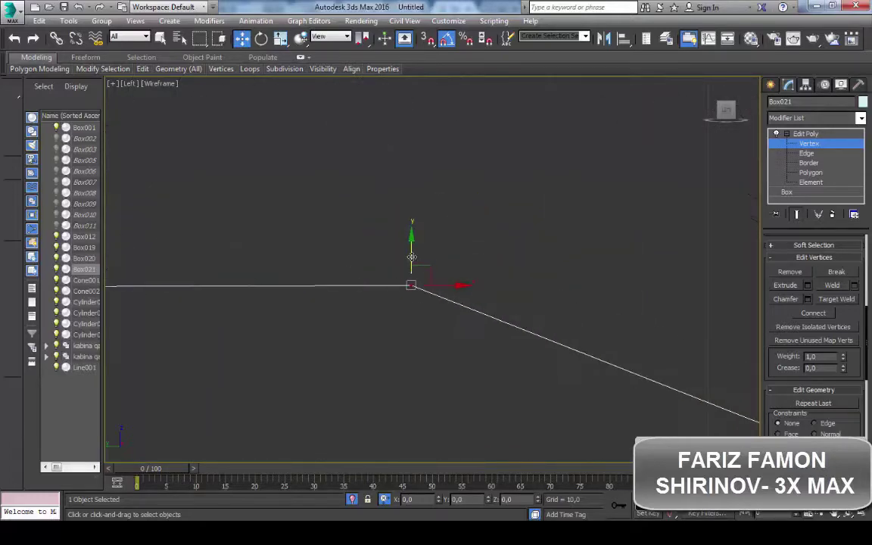
scroll(415, 234, down, 4)
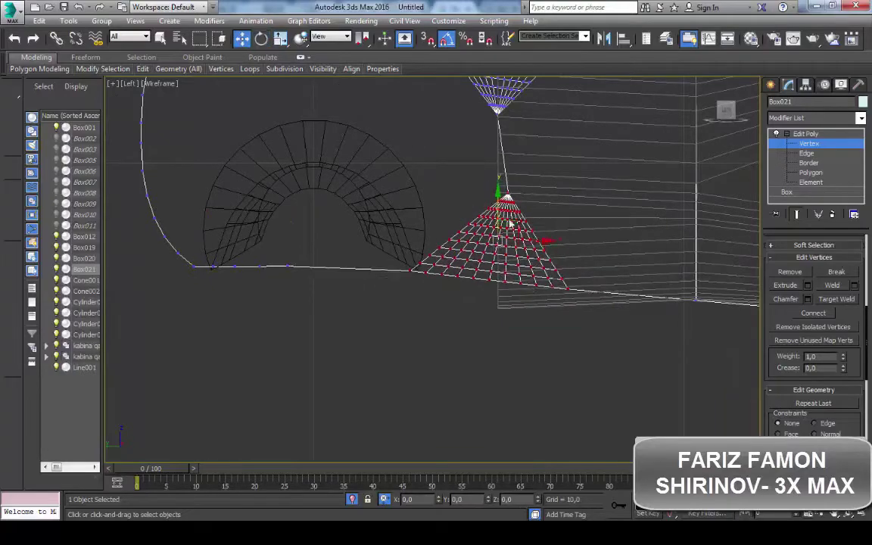
key(F3)
mouse_move(556, 239)
alt+middle_down()
mouse_move(422, 296)
mouse_move(441, 319)
mouse_move(370, 206)
alt+middle_up()
key(l)
key(F3)
scroll(406, 251, down, 2)
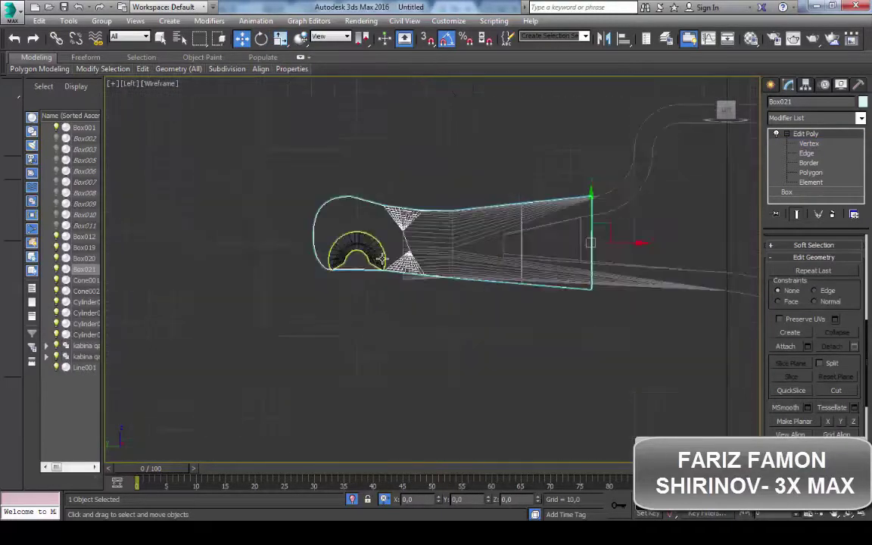
scroll(381, 259, up, 6)
Create a cylinder at the clamp's arch and shift it slightly left.
scroll(399, 266, down, 2)
click(774, 85)
click(816, 121)
click(802, 132)
click(791, 187)
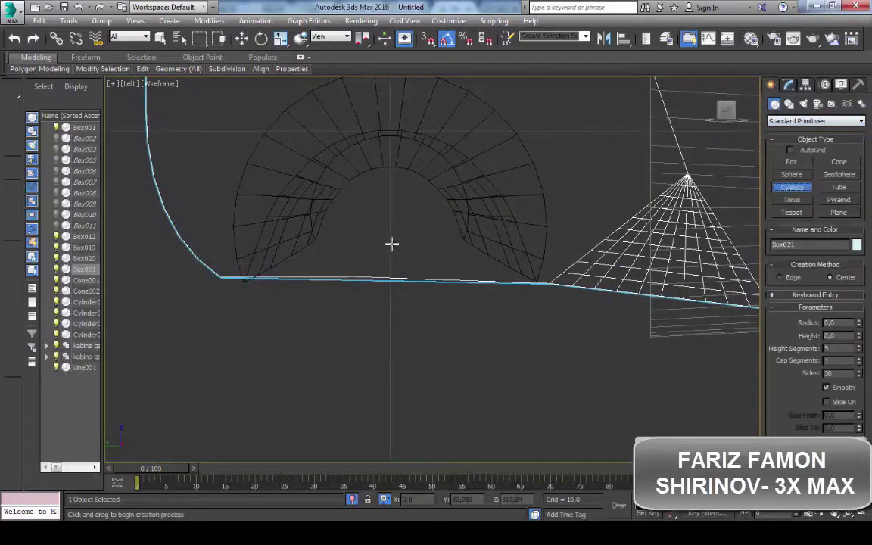
key(F3)
alt+middle_drag(513, 292, 477, 250)
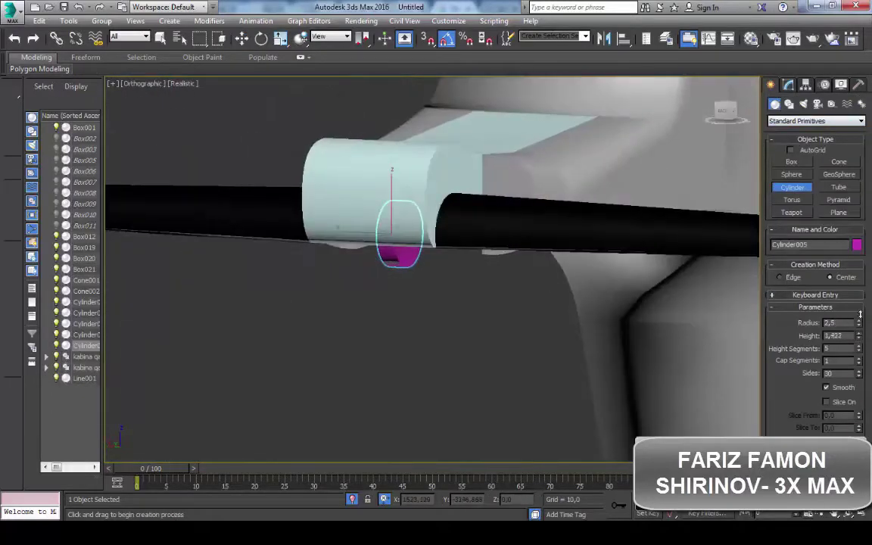
key(w)
drag(339, 227, 319, 227)
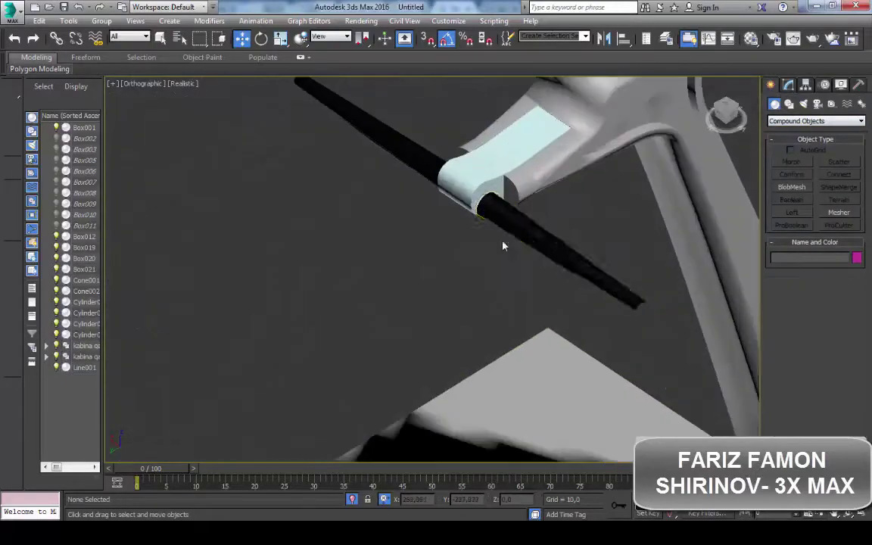
Add an Edit Poly modifier to the hanger arm Box021 at polygon level.
click(493, 146)
mouse_move(492, 146)
alt+middle_down()
mouse_move(441, 113)
mouse_move(454, 151)
mouse_move(589, 247)
alt+middle_up()
scroll(454, 151, up, 5)
click(787, 84)
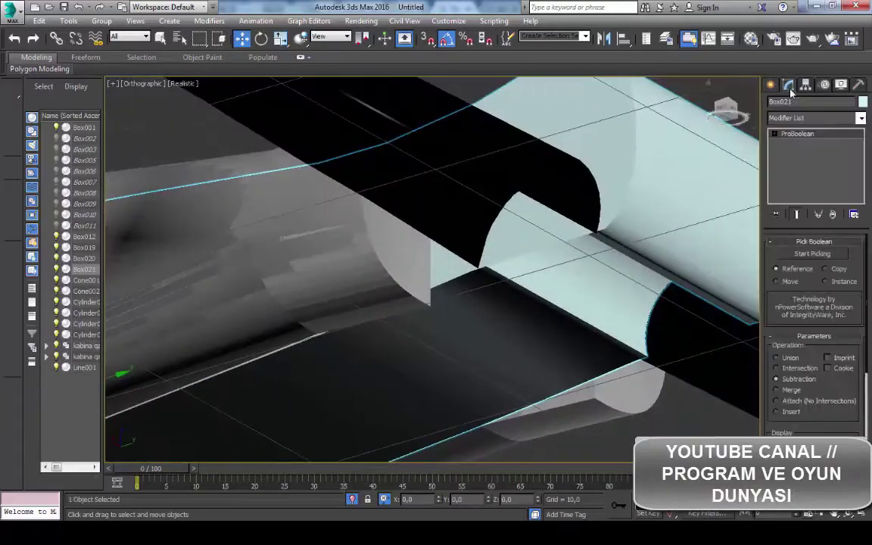
click(816, 117)
key(4)
Inspect the rod hole through the arm from the Right view.
drag(716, 147, 732, 106)
click(732, 106)
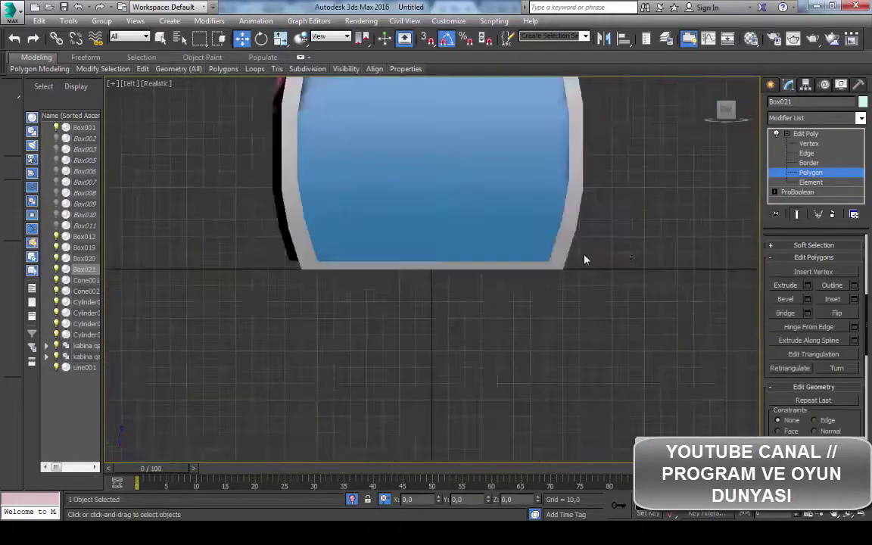
scroll(525, 194, up, 5)
scroll(538, 213, up, 3)
key(F3)
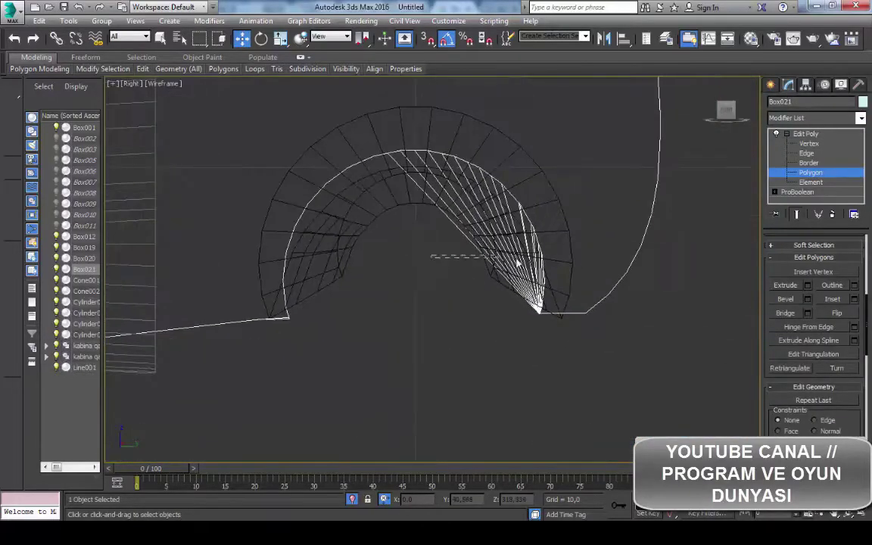
scroll(507, 279, down, 5)
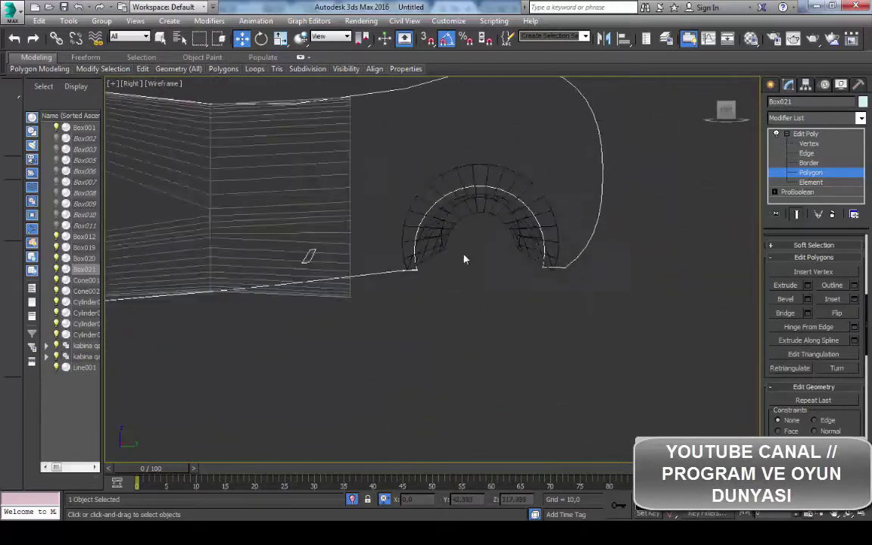
scroll(463, 256, up, 3)
middle_drag(463, 257, 443, 316)
key(F3)
alt+middle_drag(330, 356, 416, 254)
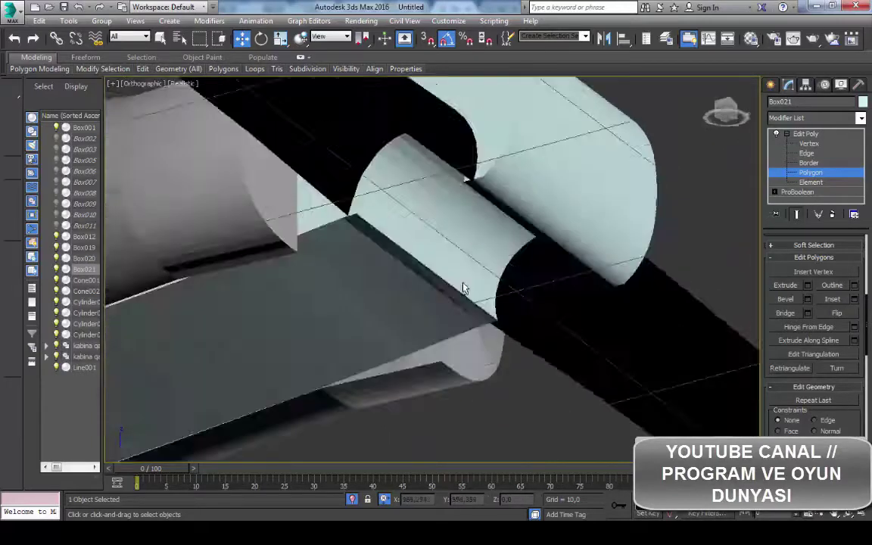
click(770, 84)
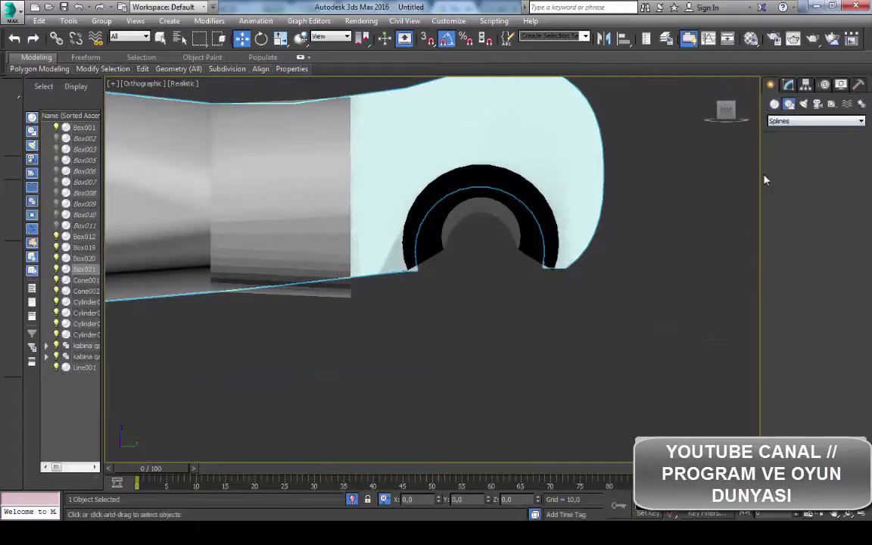
Draw a hook-shaped Line spline below the arm in the Left view.
click(791, 171)
key(l)
scroll(323, 244, up, 5)
key(F3)
scroll(323, 245, down, 2)
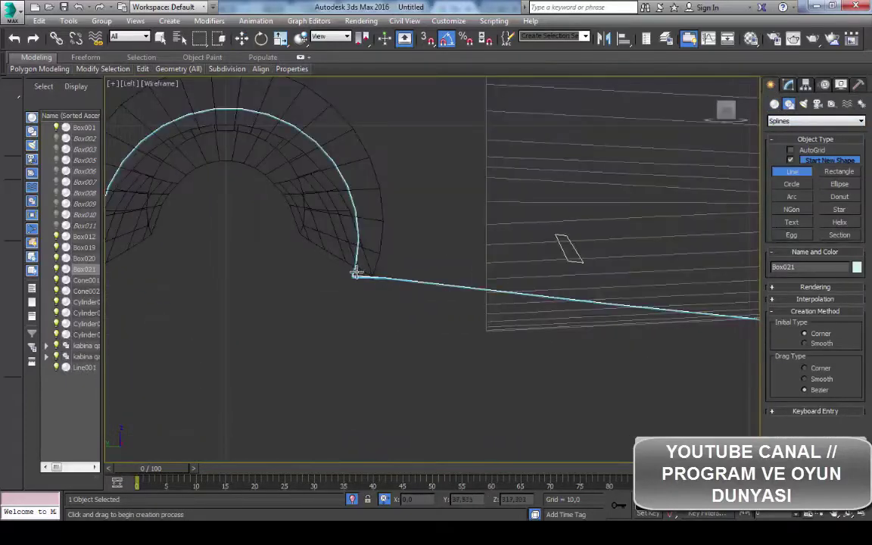
click(535, 274)
middle_drag(536, 403, 549, 308)
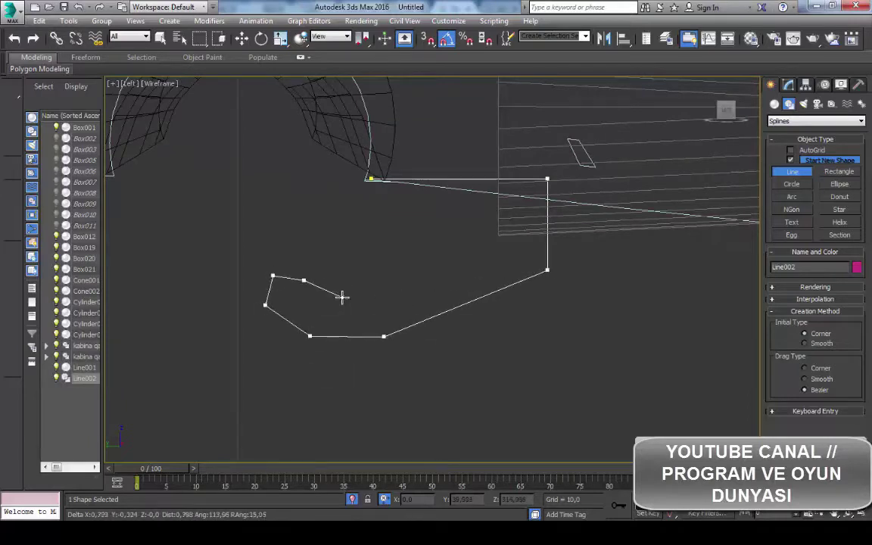
right_click(387, 191)
Adjust the hook's points and fillet its bottom corners into smooth curves.
click(789, 84)
key(1)
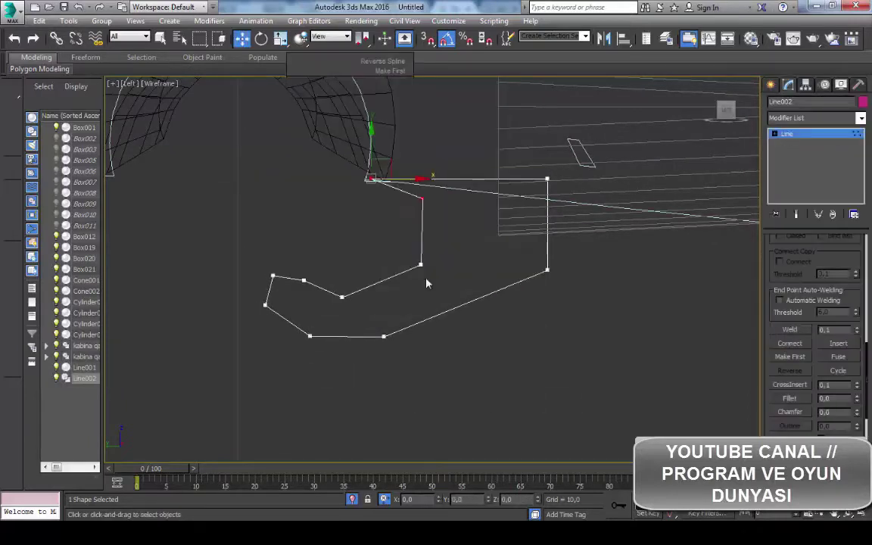
scroll(329, 234, up, 3)
click(324, 263)
alt+middle_drag(364, 281, 436, 266)
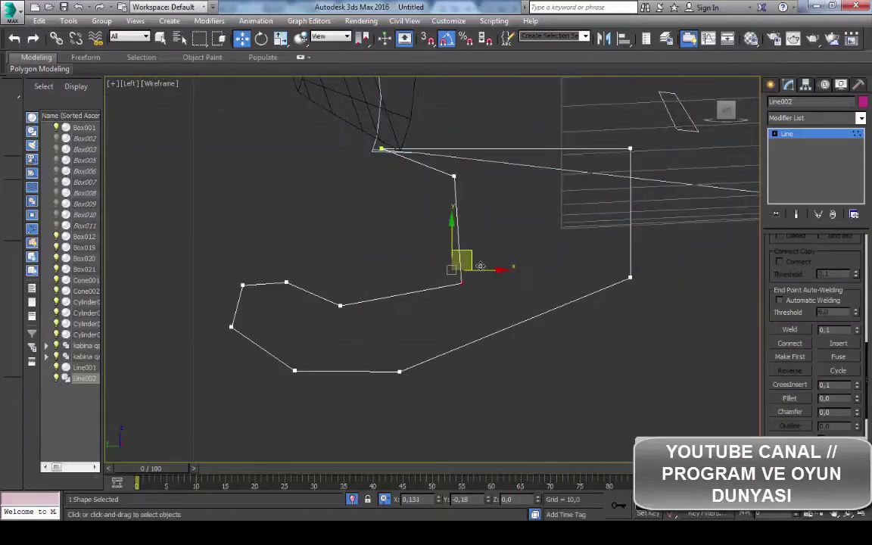
scroll(364, 321, down, 2)
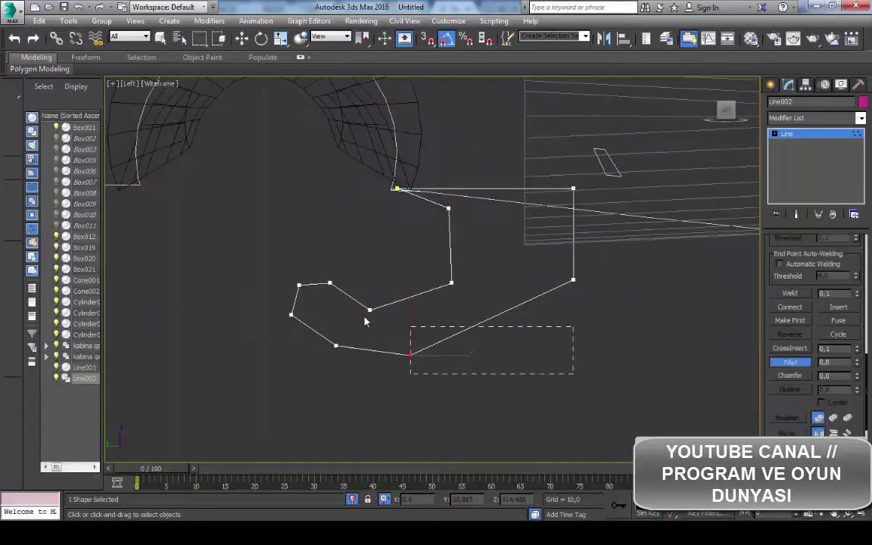
drag(410, 354, 471, 230)
middle_drag(470, 230, 411, 250)
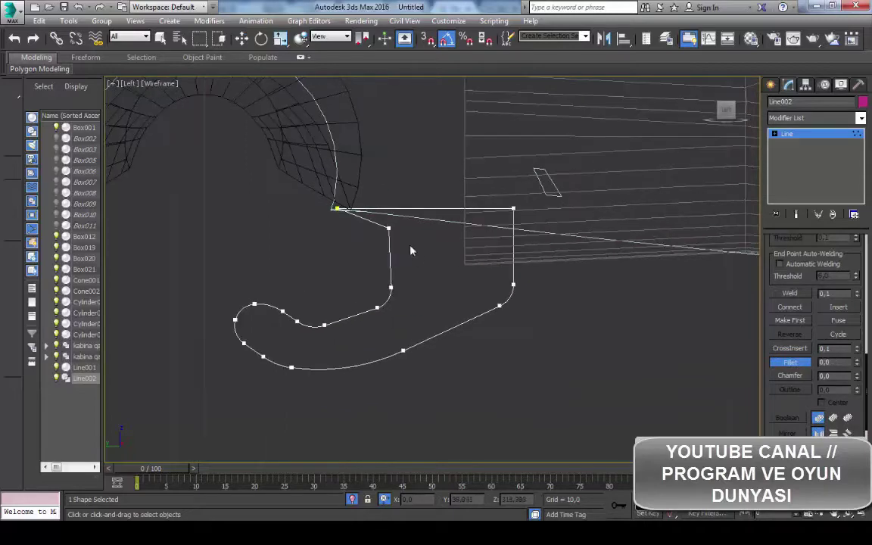
scroll(515, 220, down, 2)
key(w)
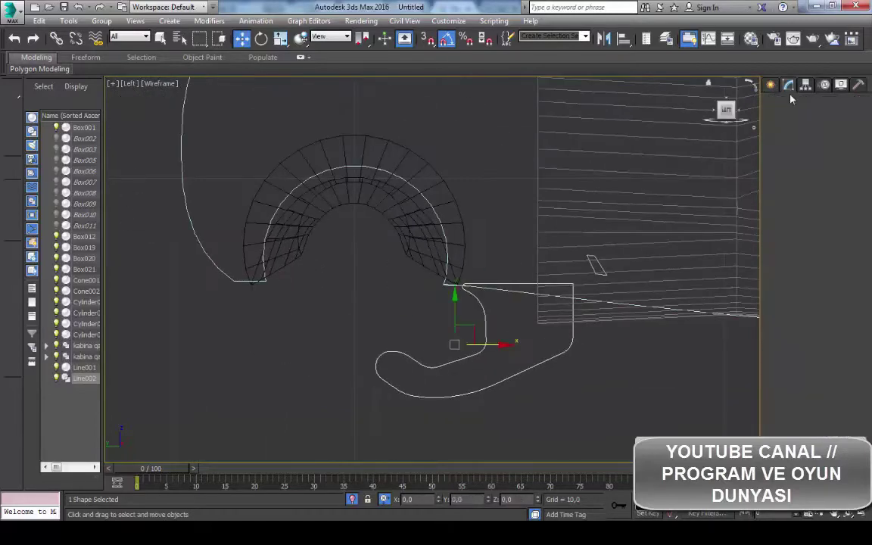
click(815, 117)
Extrude the hook outline Line002 by 50 units.
click(802, 187)
text(50)
key(Return)
key(F3)
alt+middle_drag(431, 265, 484, 249)
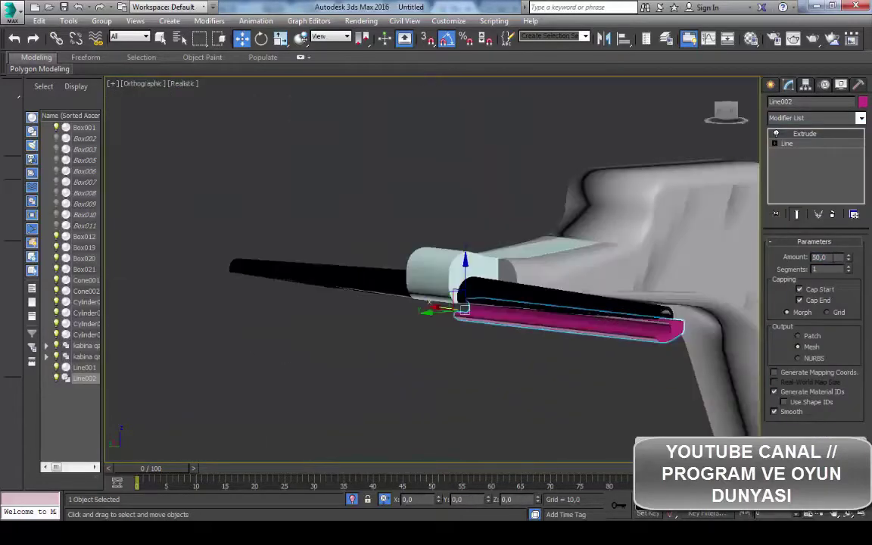
click(712, 122)
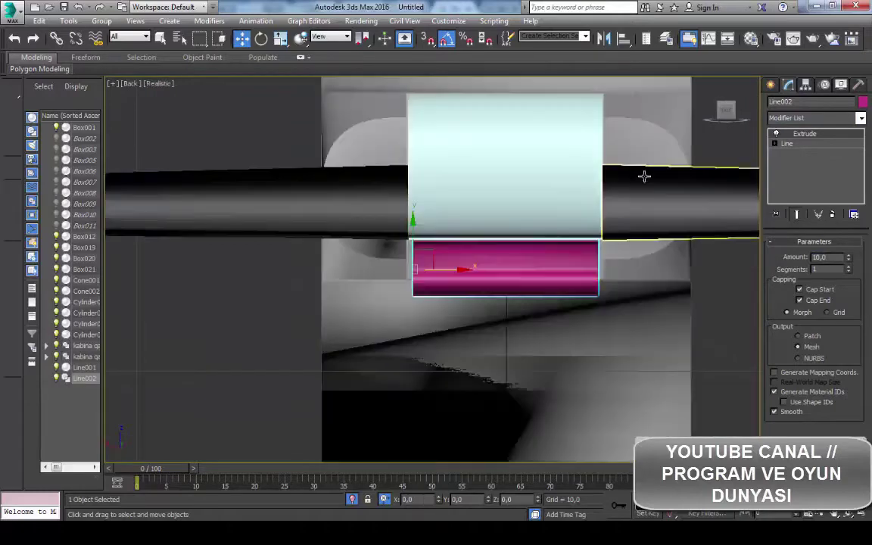
Change the hook clamp's object colour to black.
click(862, 102)
click(528, 293)
click(496, 332)
mouse_move(497, 331)
alt+middle_down()
mouse_move(531, 252)
mouse_move(698, 276)
mouse_move(724, 117)
alt+middle_up()
click(723, 110)
Reshape the hook's curled tip by editing Line002's vertices.
click(787, 143)
scroll(411, 217, up, 3)
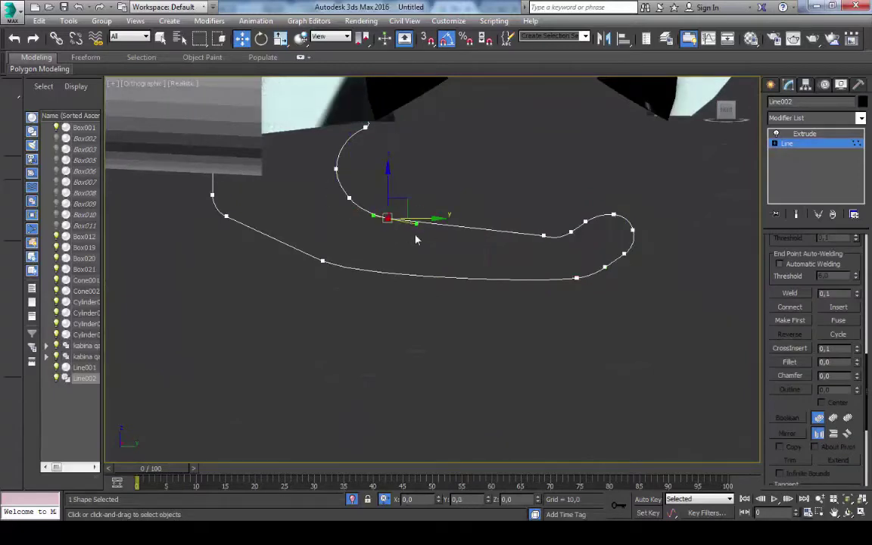
mouse_move(479, 241)
alt+middle_down()
mouse_move(531, 204)
mouse_move(719, 130)
alt+middle_up()
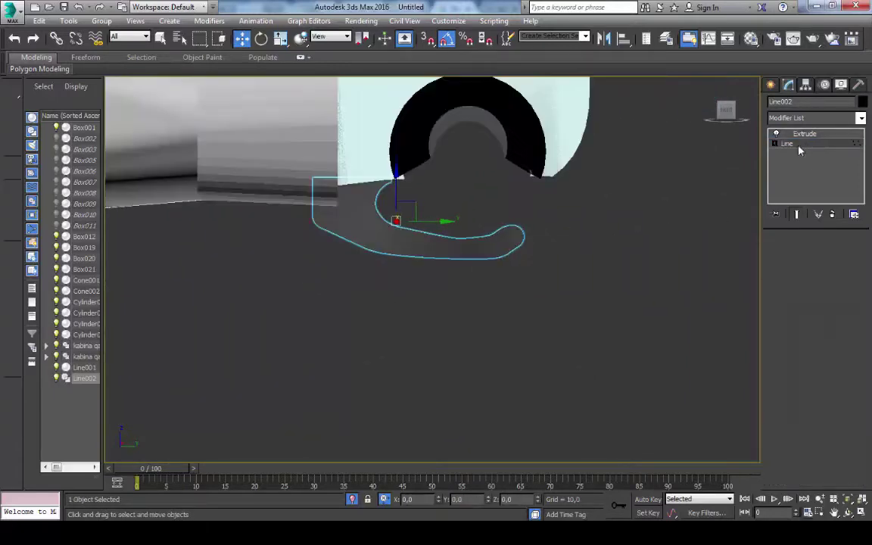
key(F3)
drag(473, 295, 355, 127)
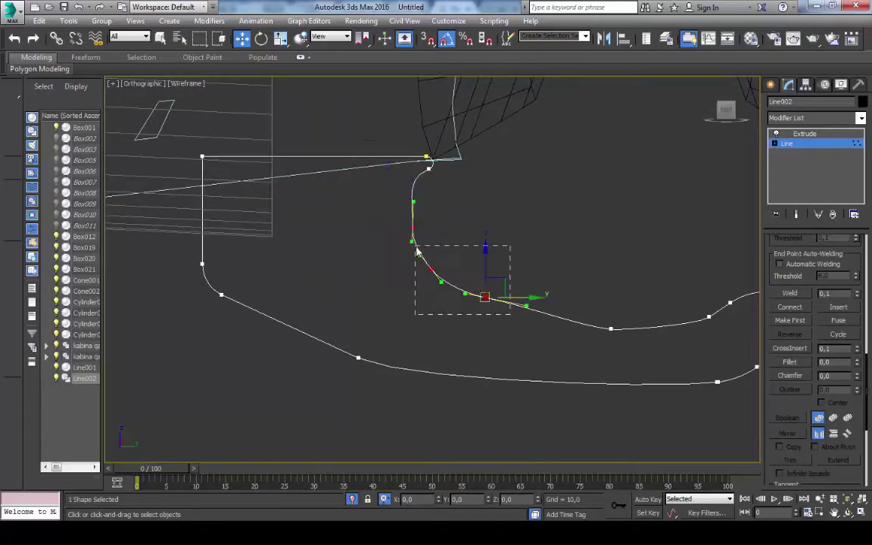
click(424, 258)
middle_drag(523, 314, 435, 286)
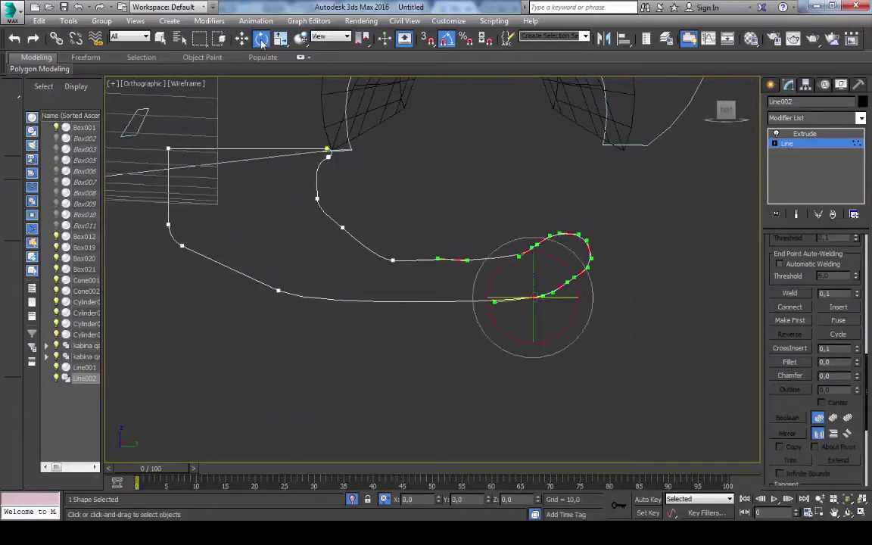
scroll(370, 254, down, 5)
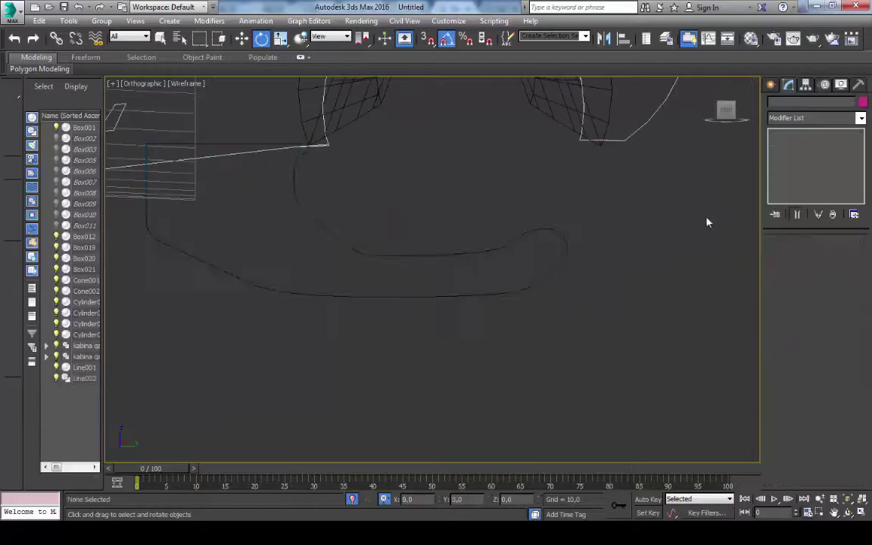
key(F3)
alt+middle_drag(706, 220, 579, 202)
scroll(578, 202, up, 5)
Select the cable rod Cone001 at vertex level.
click(560, 353)
mouse_move(560, 353)
middle_down()
mouse_move(645, 125)
mouse_move(455, 65)
middle_up()
key(F3)
key(1)
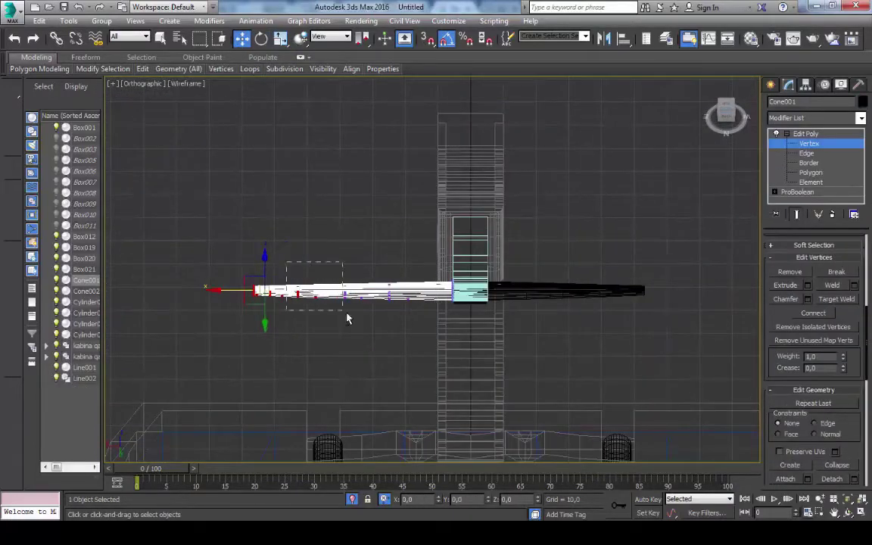
Lengthen Cone001 by moving its end vertices outward.
alt+middle_drag(214, 288, 317, 203)
key(F3)
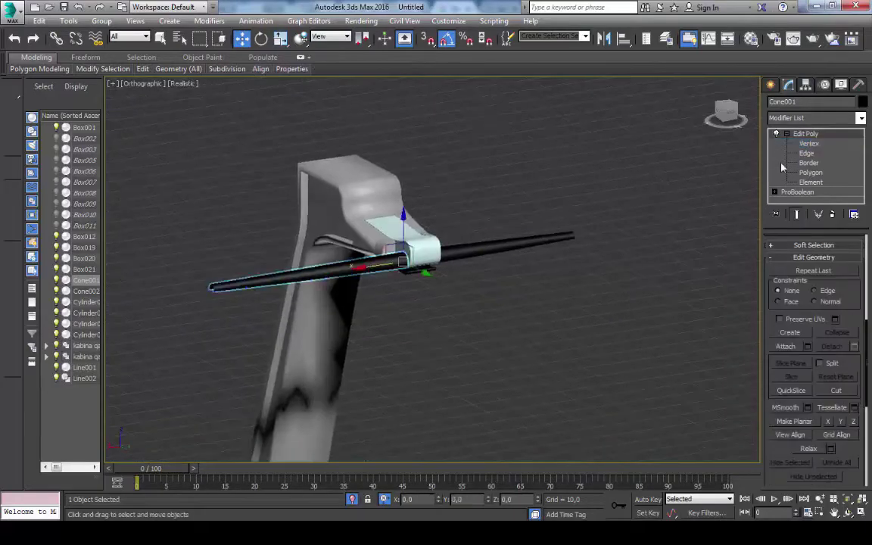
click(702, 145)
mouse_move(702, 145)
alt+middle_down()
mouse_move(482, 240)
mouse_move(266, 219)
alt+middle_up()
Mirror the cable rod into a copy on the opposite side.
click(482, 240)
click(603, 38)
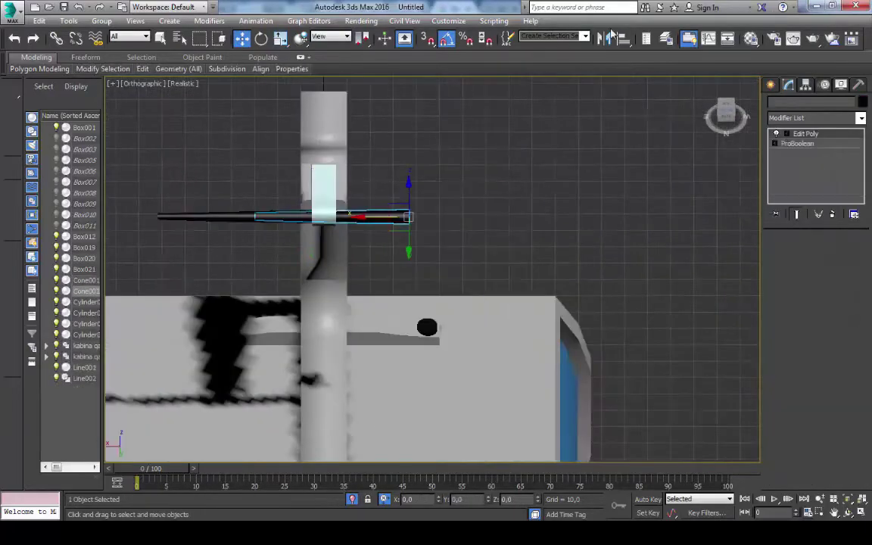
key(Return)
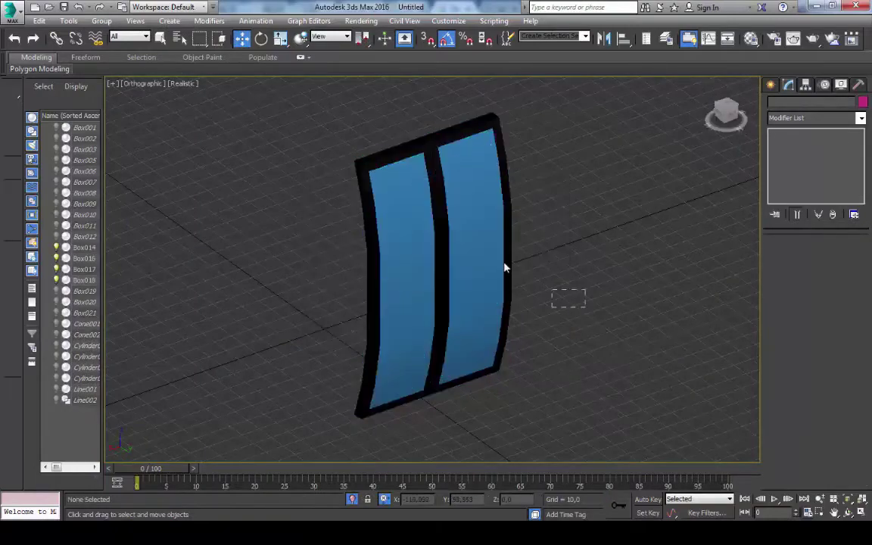
Group the two blue glazed door panels and name the group.
click(102, 20)
click(114, 34)
text(sp)
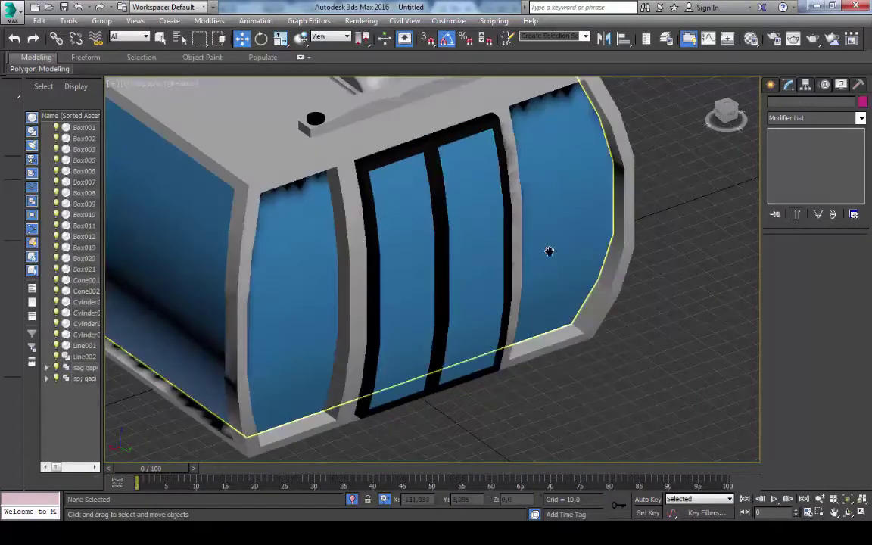
scroll(549, 251, down, 6)
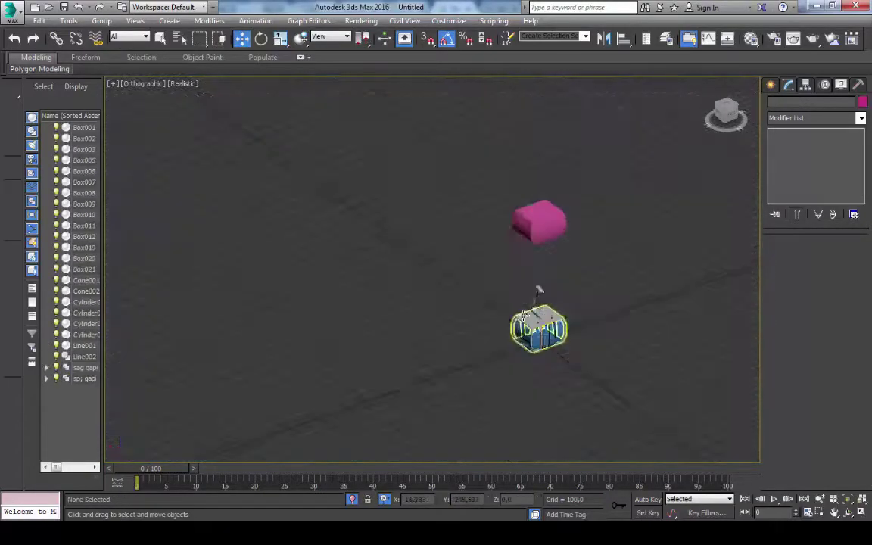
scroll(432, 261, up, 2)
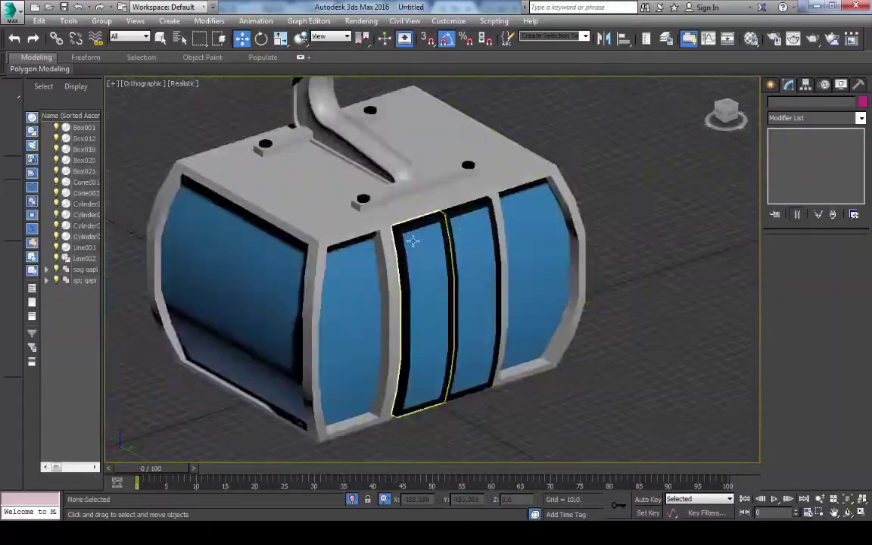